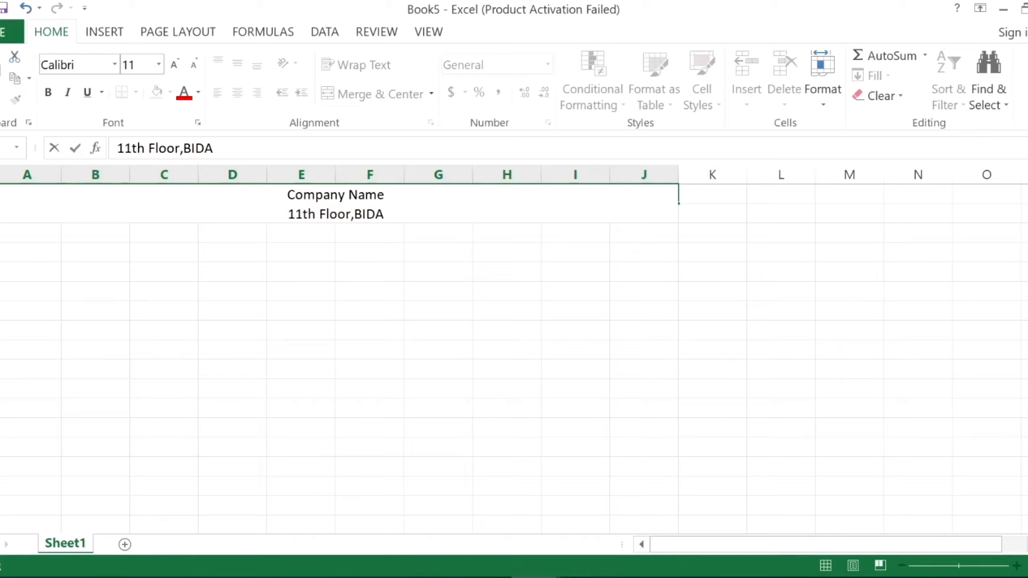
pyautogui.hotkey('alt', 'Return')
pyautogui.write('W')
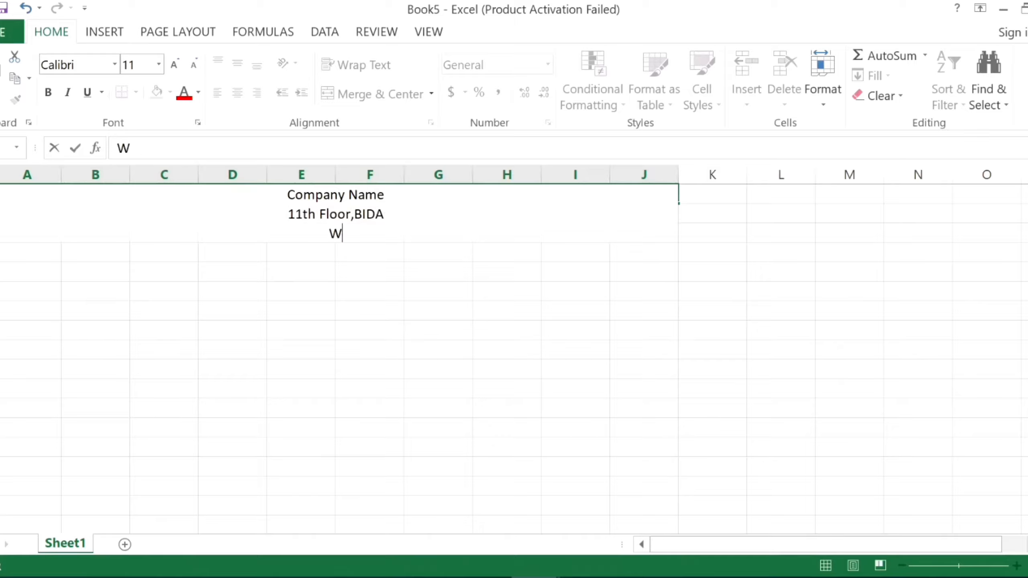
pyautogui.write('ebsite:')
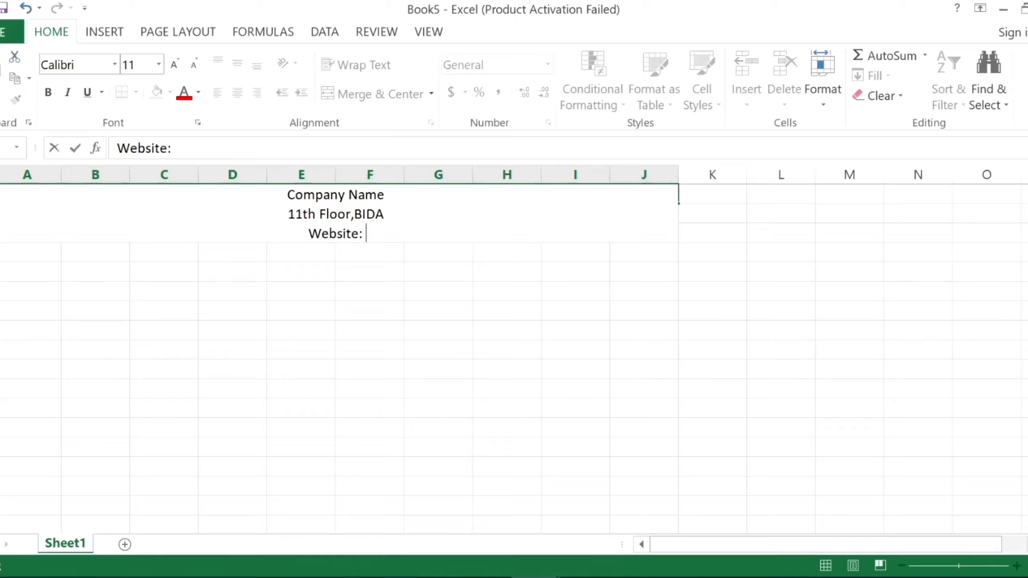
pyautogui.write(' www.co')
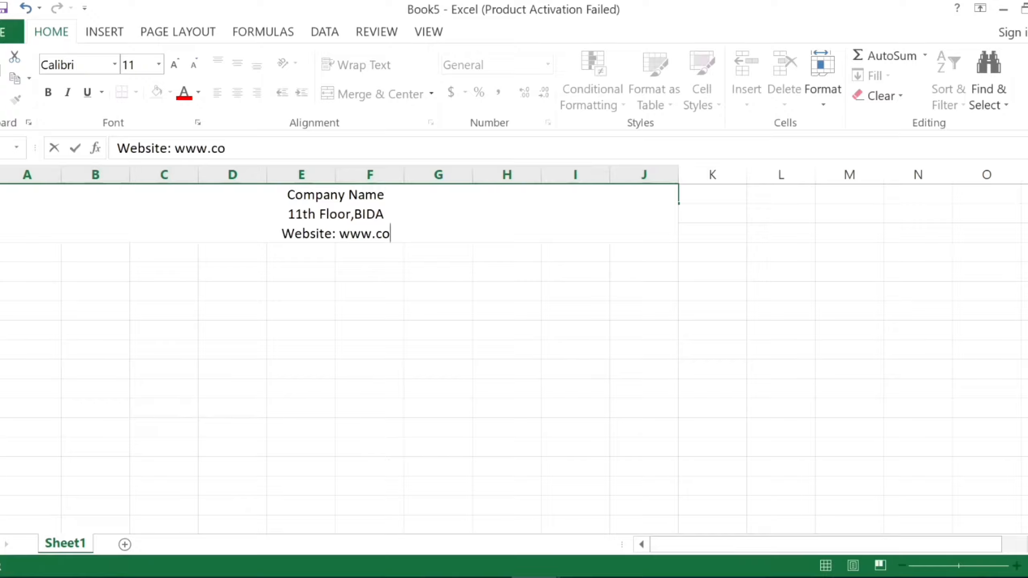
pyautogui.press('Escape')
pyautogui.click(389, 298)
# Increase the height of the company header row so all three lines of its text fit.
pyautogui.click(314, 199)
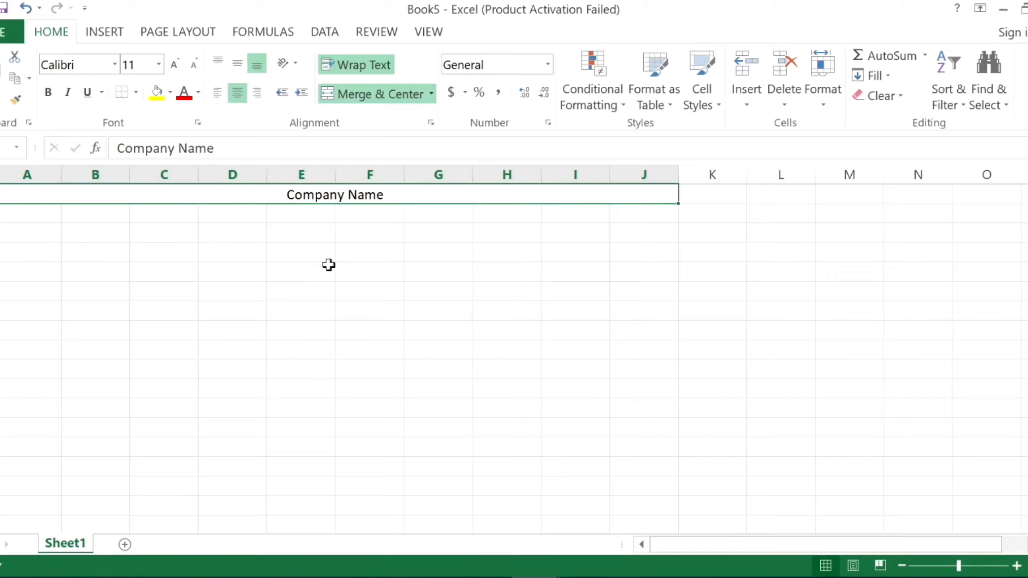
pyautogui.click(33, 212)
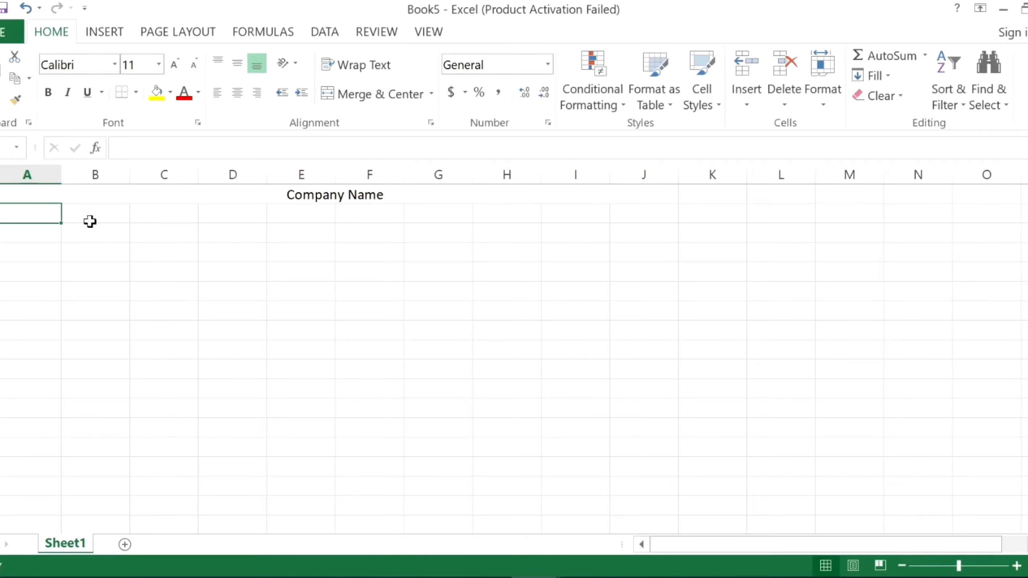
pyautogui.moveTo(3, 203); pyautogui.dragTo(3, 246)
pyautogui.click(3, 245)
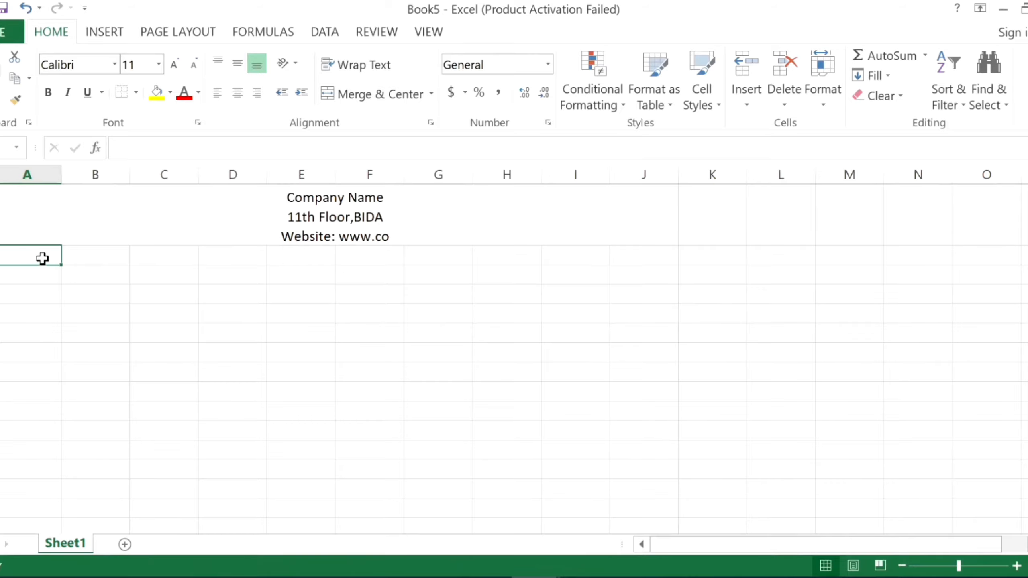
# Merge and center columns A to J in the row below the company header and enter the title "Electricity Bill".
pyautogui.moveTo(43, 258); pyautogui.dragTo(654, 255)
pyautogui.click(376, 94)
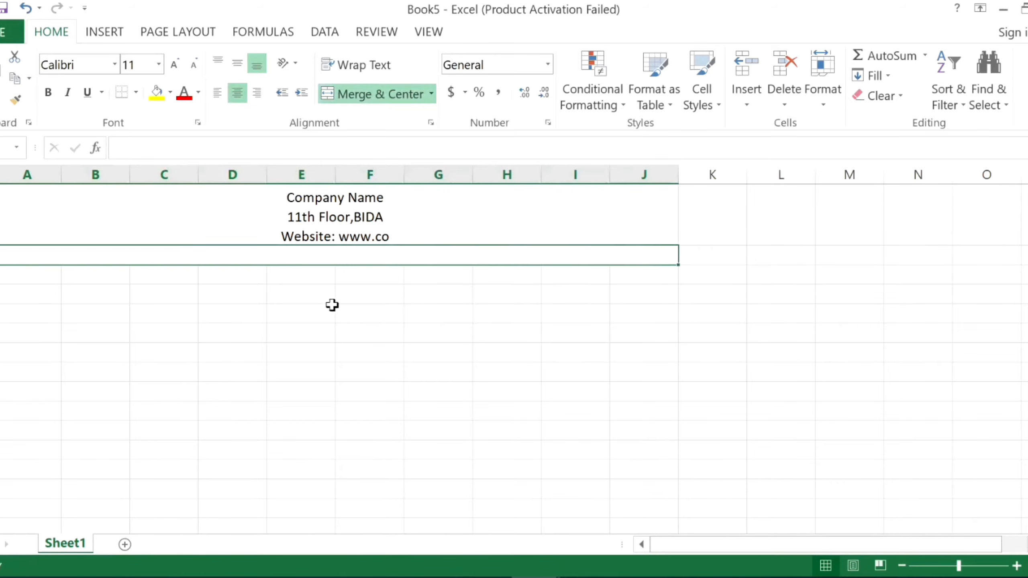
pyautogui.doubleClick(329, 256)
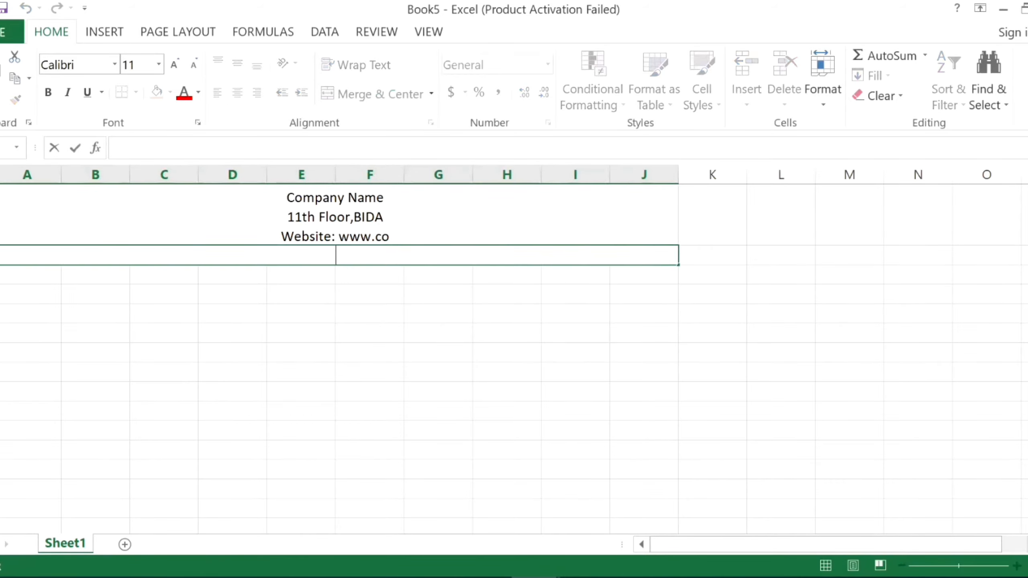
pyautogui.write('Electr')
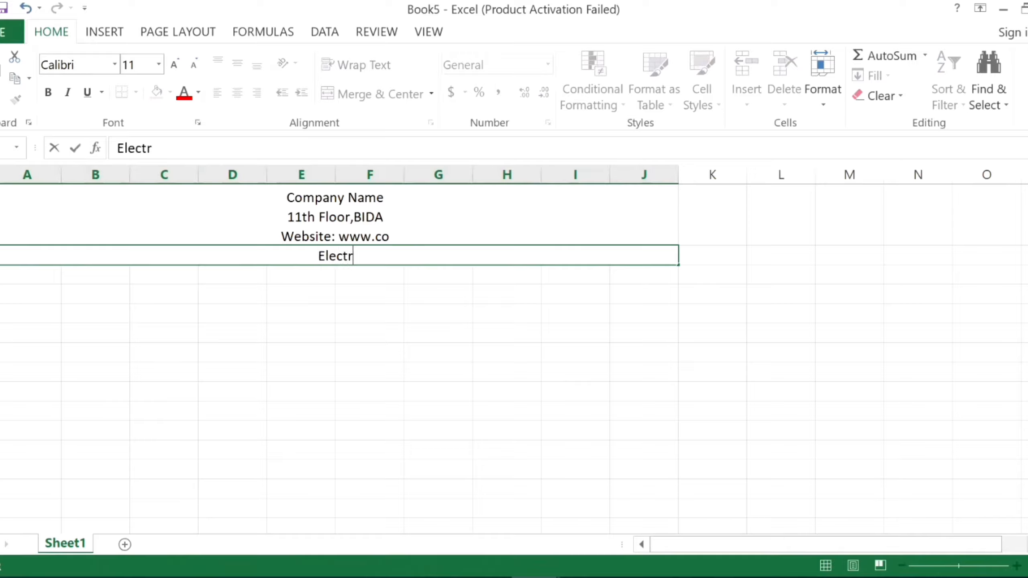
pyautogui.write('icity Bill')
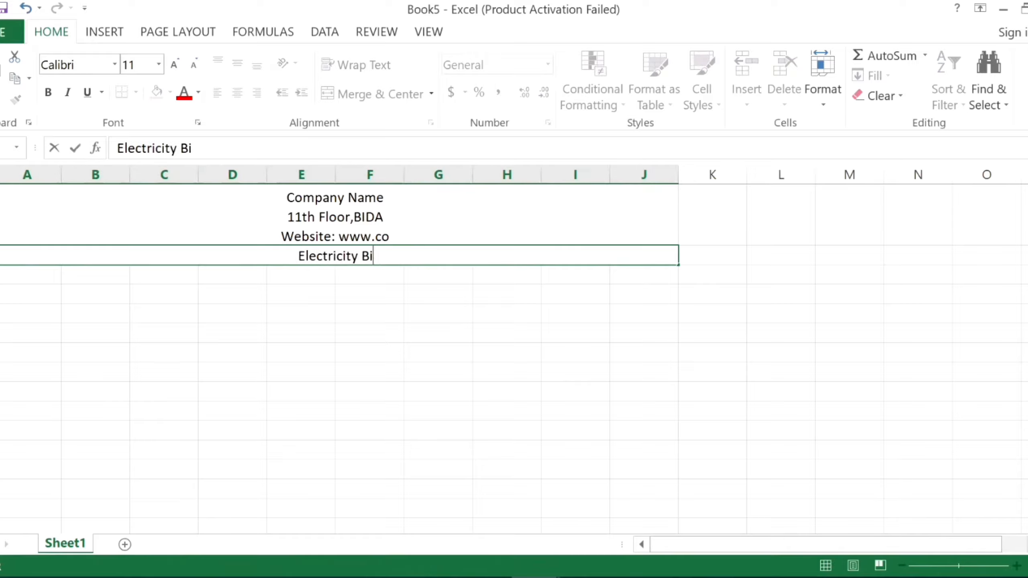
pyautogui.click(358, 390)
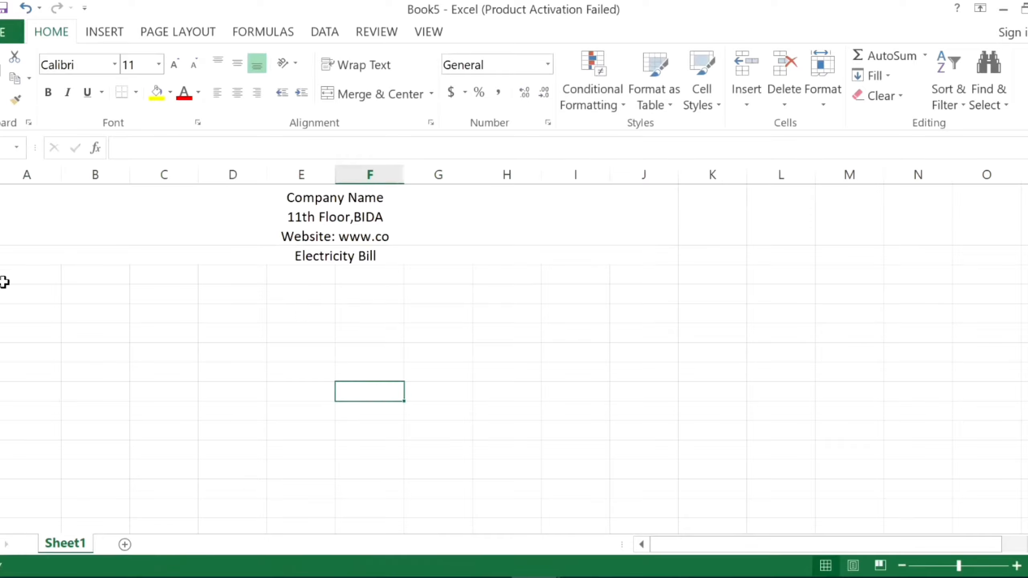
# Enter the headings "Cust_ID" in column A and "Cust Name" in column B of the row below the title.
pyautogui.click(20, 273)
pyautogui.doubleClick(25, 273)
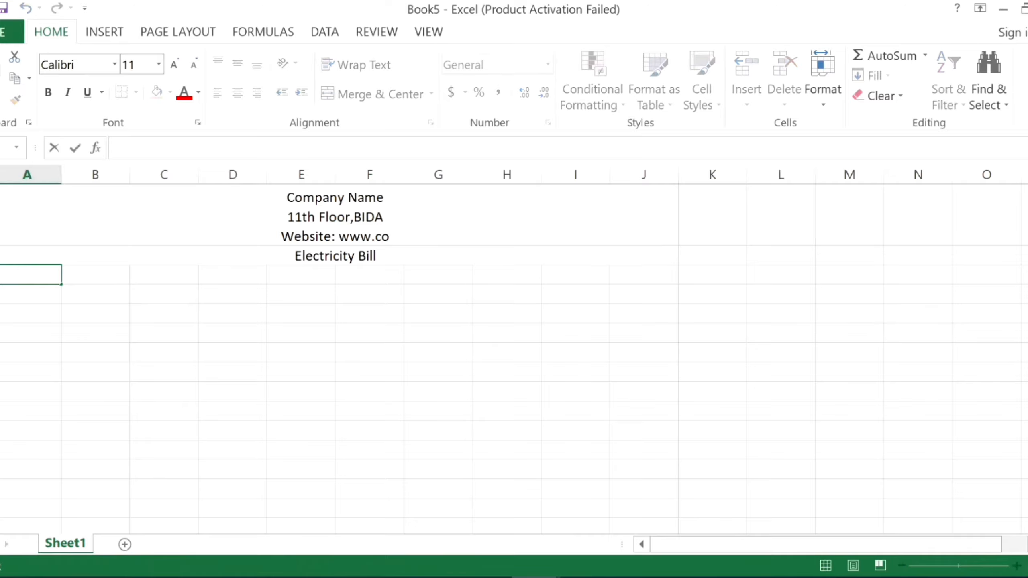
pyautogui.write('Cust_ID')
pyautogui.press('Tab')
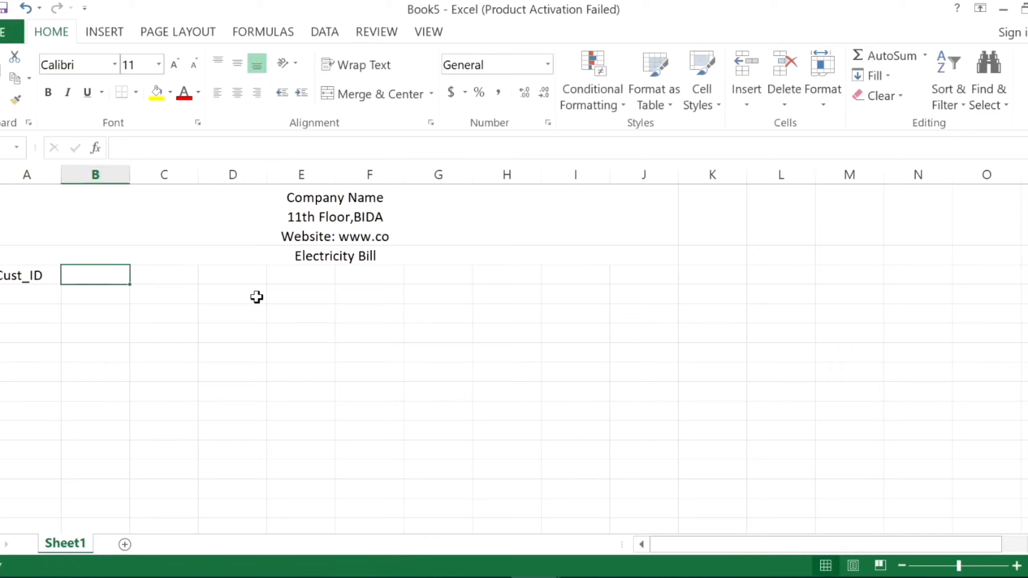
pyautogui.write('Cust')
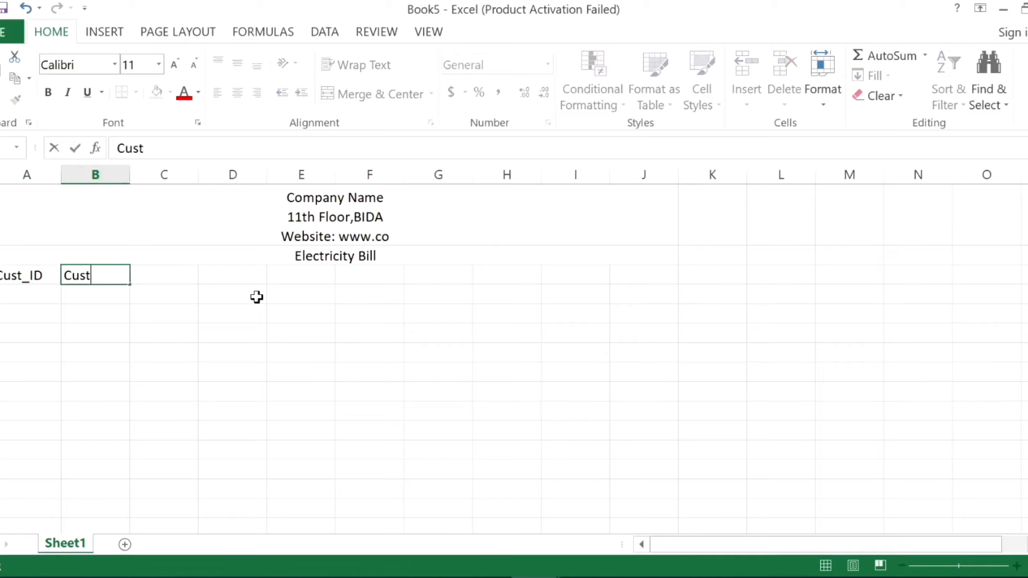
pyautogui.write(' Name')
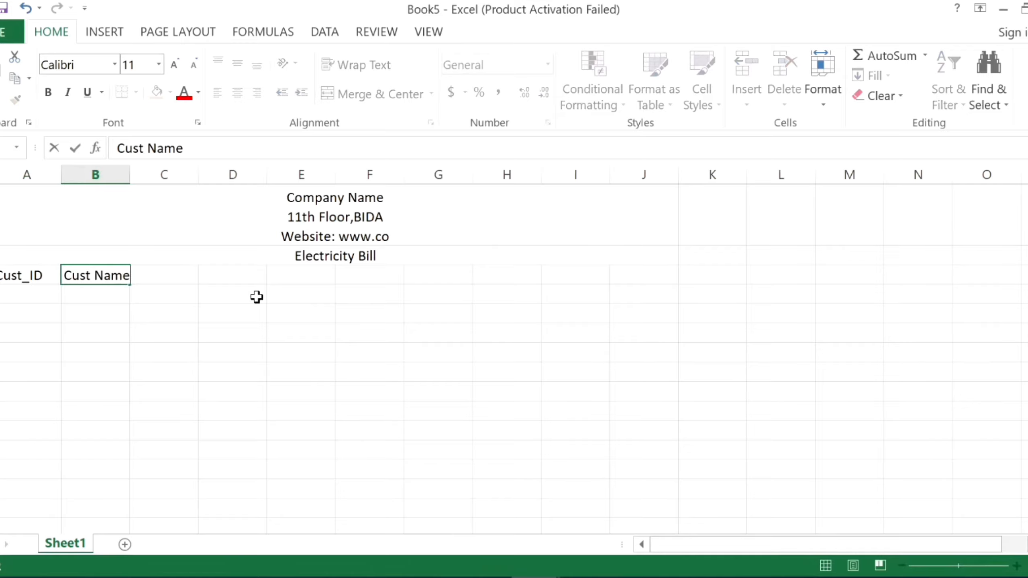
pyautogui.press('Tab')
# Enter the headings "Meter Reading Date" in column C and "Prev, Un" in column D of the heading row.
pyautogui.write('Met')
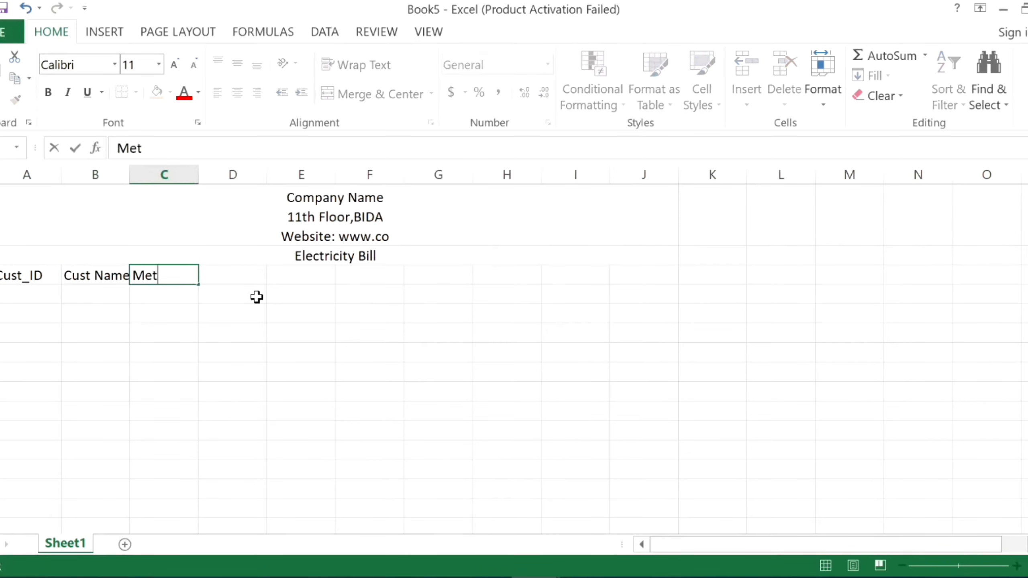
pyautogui.write('er R')
pyautogui.write('ead')
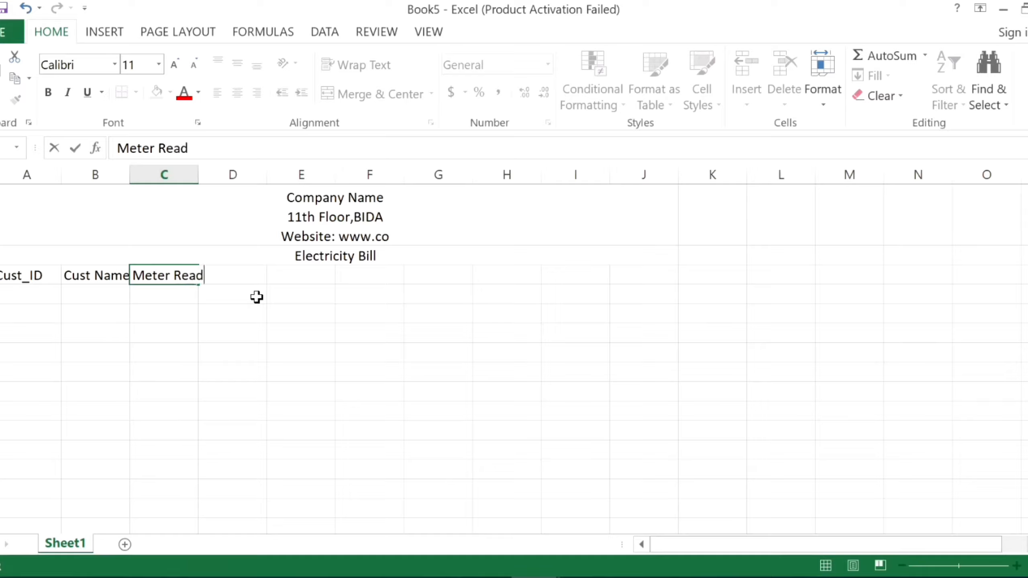
pyautogui.write('ing Date')
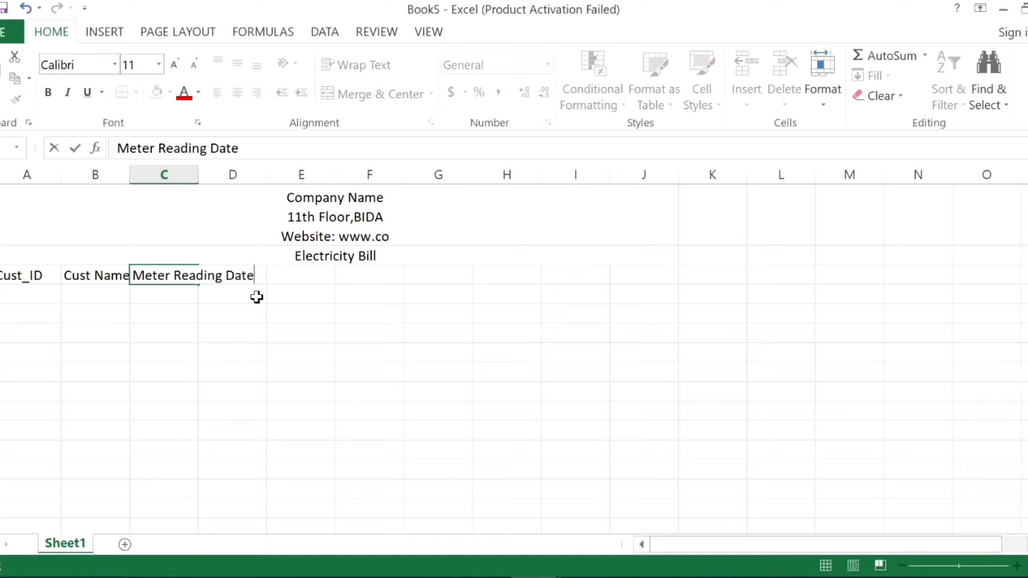
pyautogui.hotkey('ctrl', 'Return')
pyautogui.press('Tab')
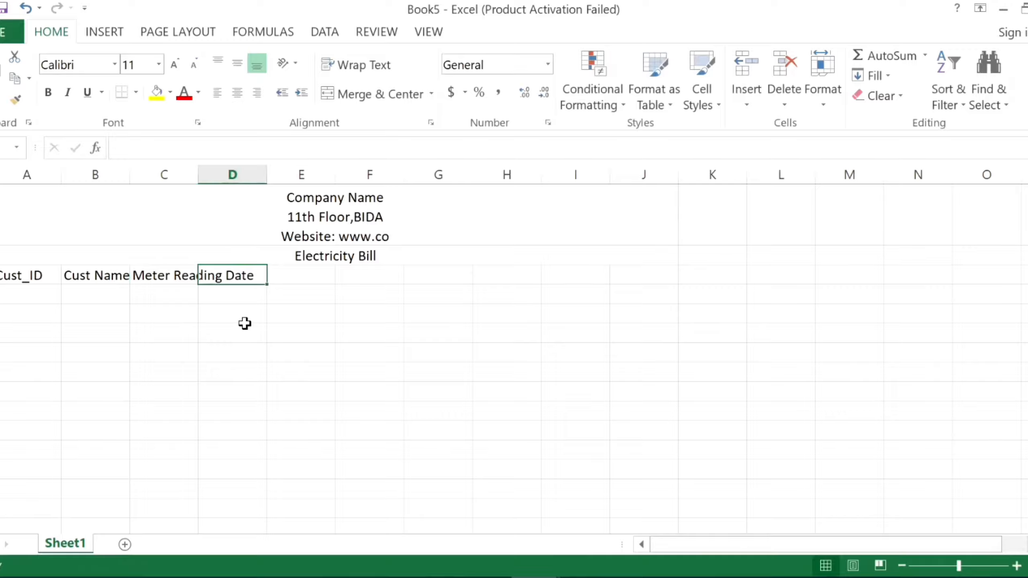
pyautogui.write('Pre')
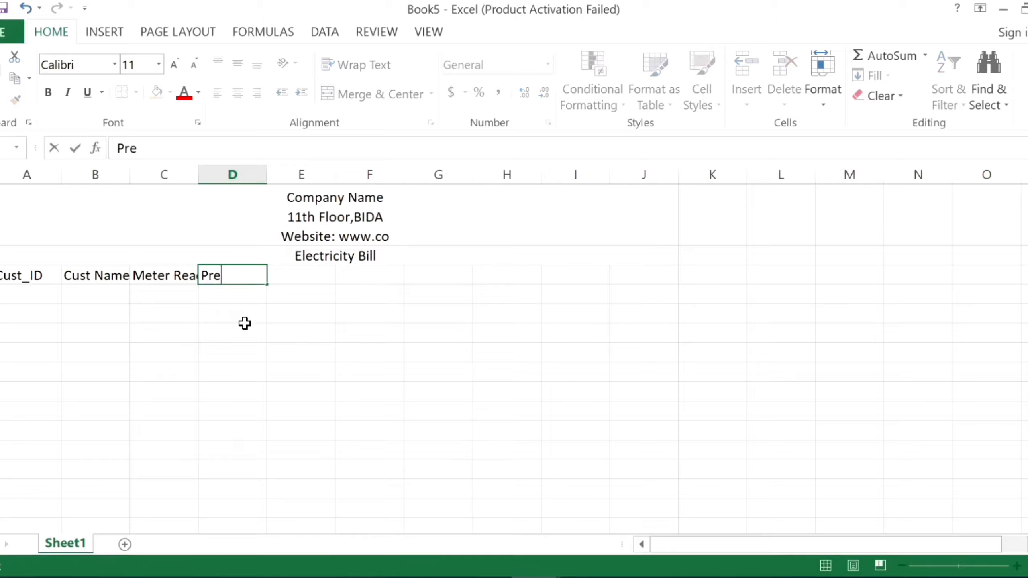
pyautogui.write('v, Un')
pyautogui.press('Tab')
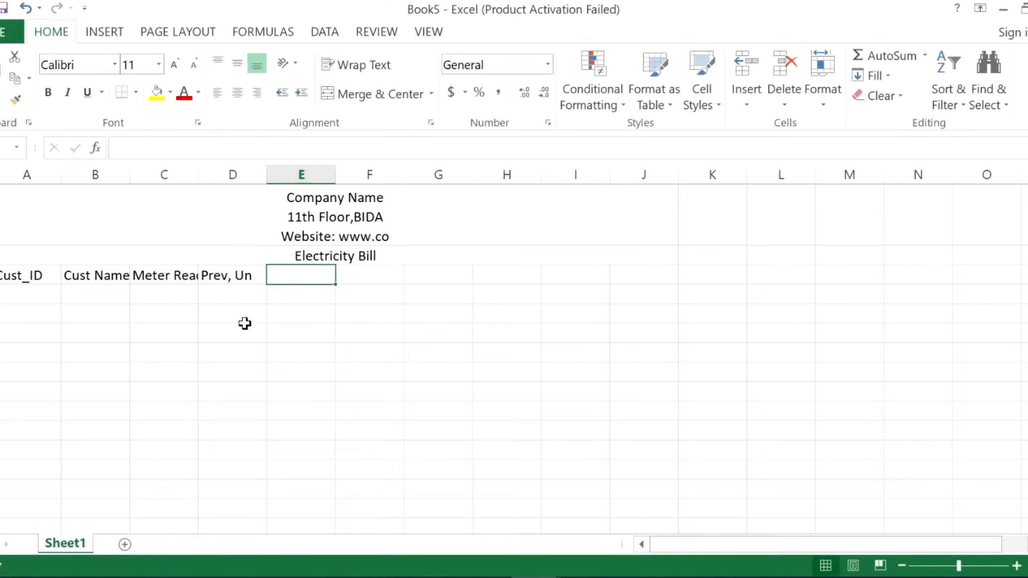
# Enter the heading "Curr. Unit" in column E of the heading row.
pyautogui.write('Curr')
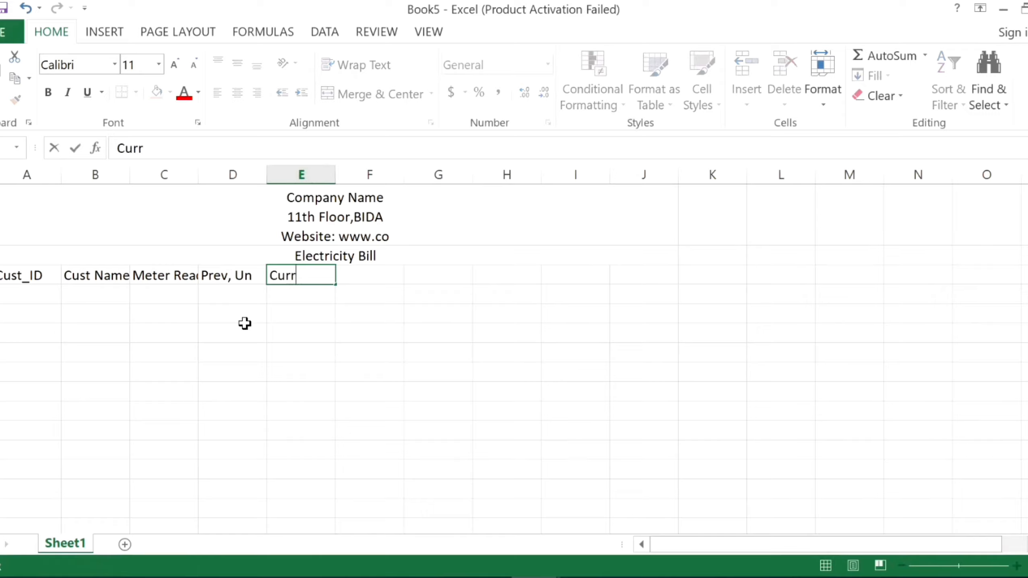
pyautogui.write('. Unit')
pyautogui.press('Tab')
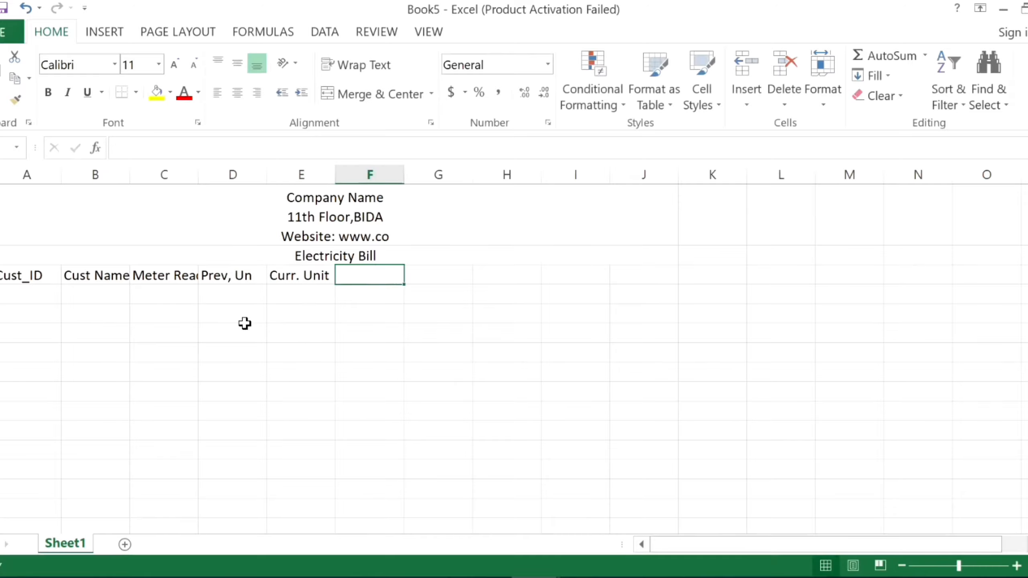
# Enter the headings "Consumed Unit" in column F and "Electricity Charge" in column G of the heading row.
pyautogui.write('Con')
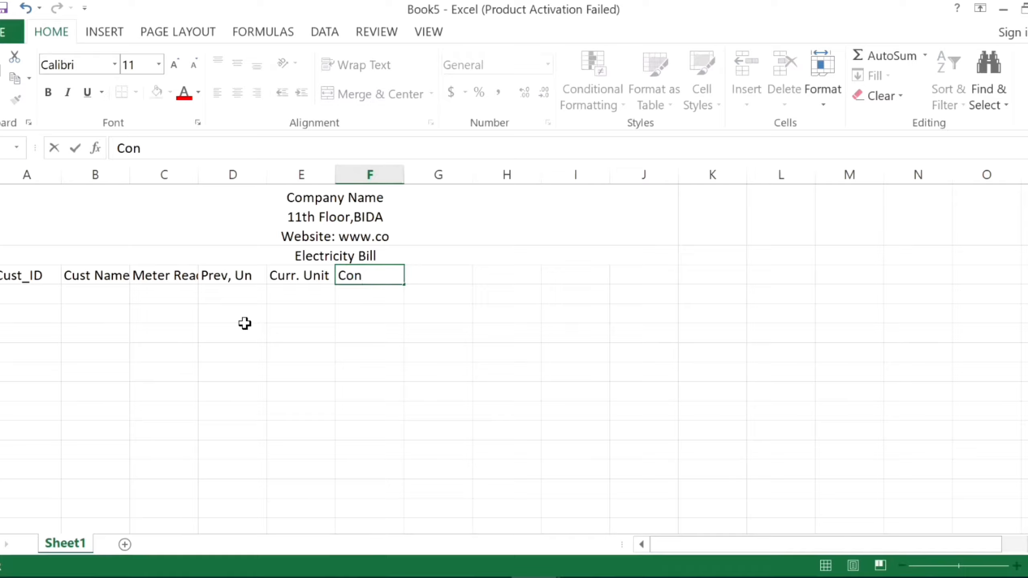
pyautogui.write('sumed ')
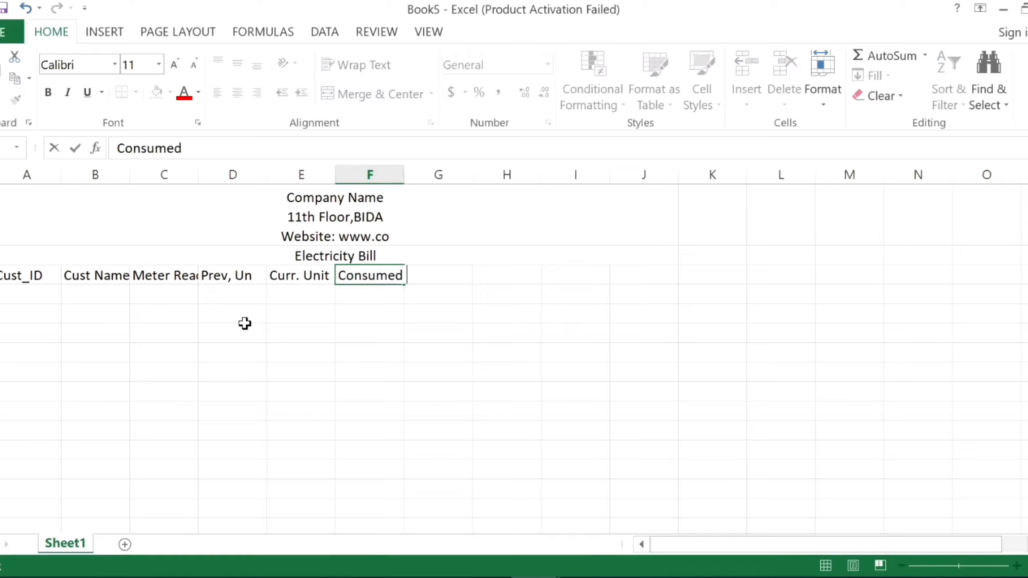
pyautogui.write('Unit')
pyautogui.press('Tab')
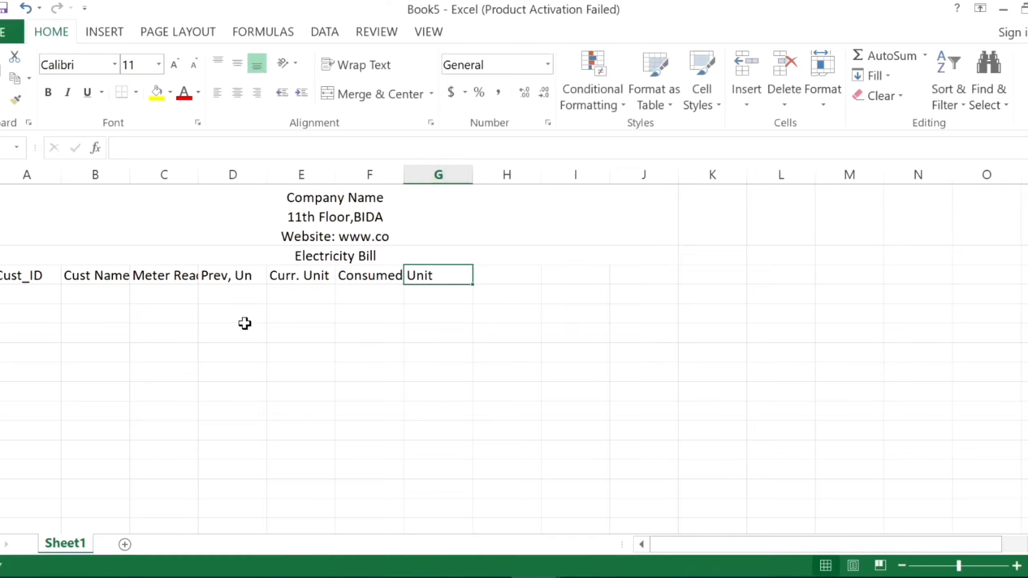
pyautogui.write('E')
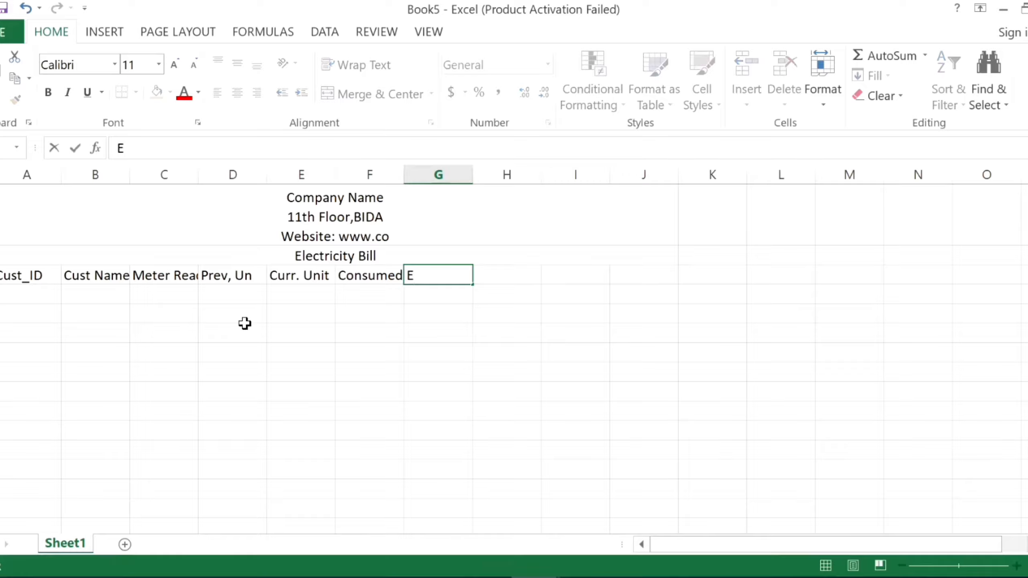
pyautogui.write('lectricit')
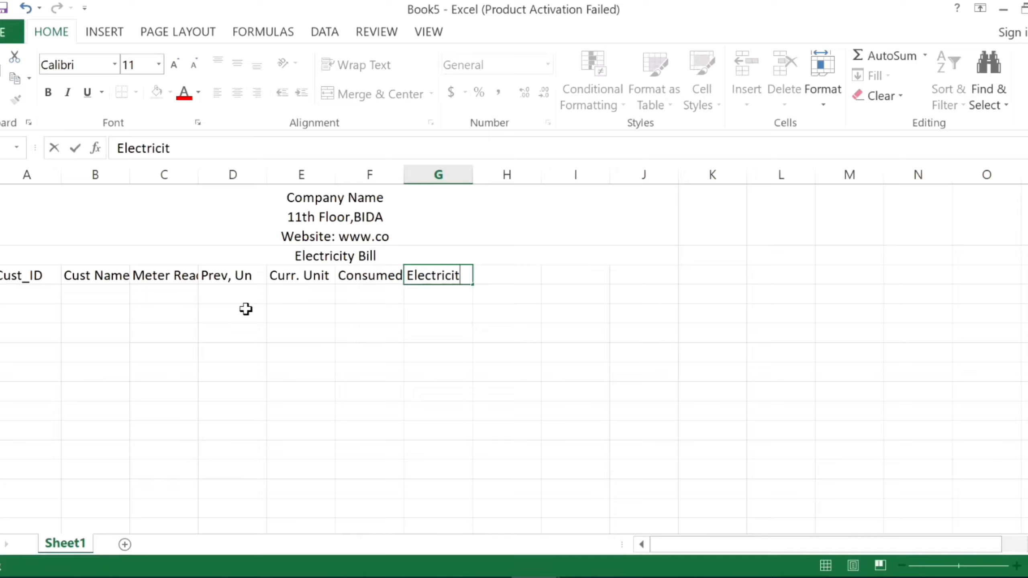
pyautogui.write('y Charge')
pyautogui.press('Tab')
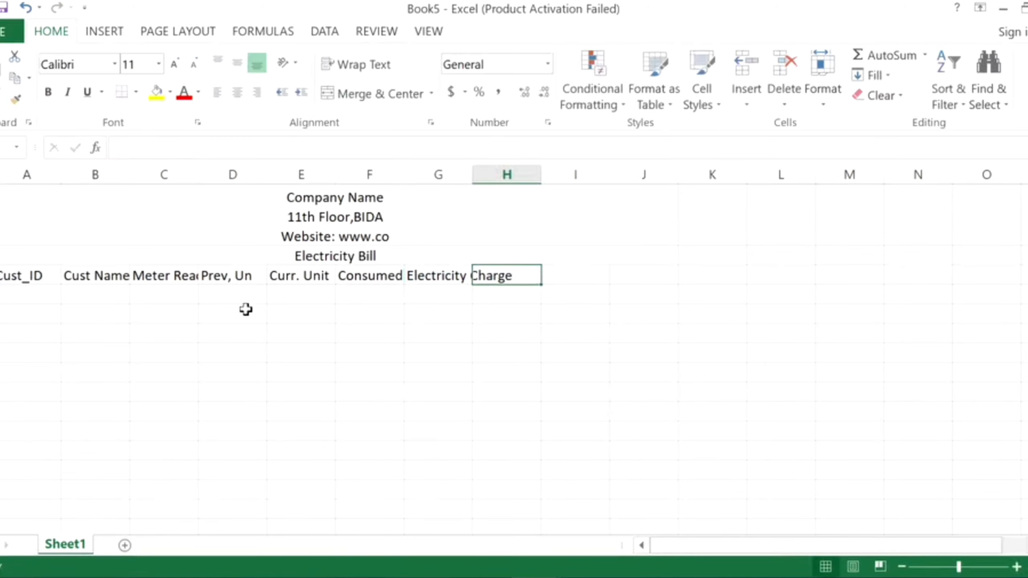
# Complete the heading row with "Service" in column H, "Bill Am" in column I and "Rank" in column J.
pyautogui.write('Service')
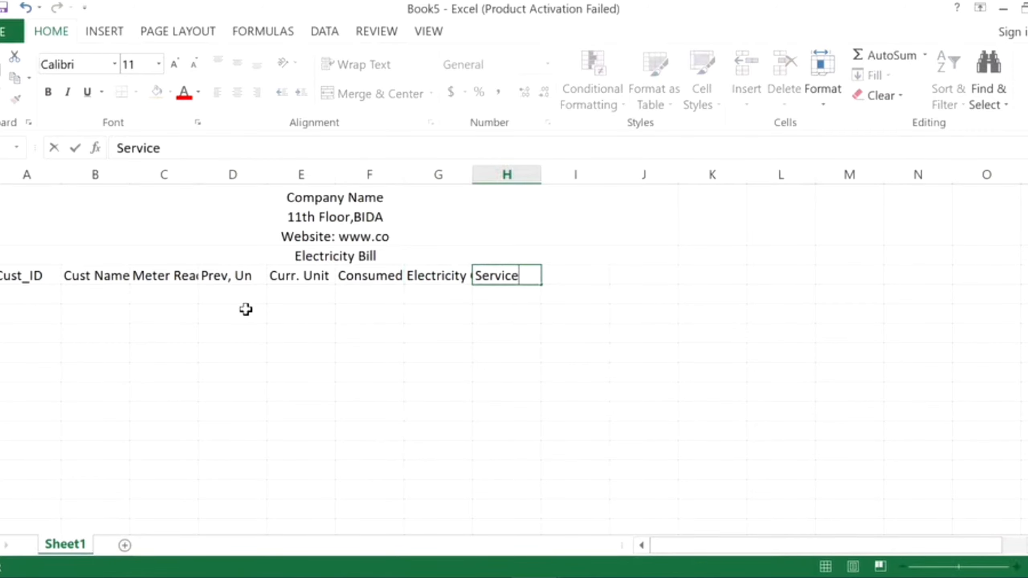
pyautogui.press('Tab')
pyautogui.write('Bill')
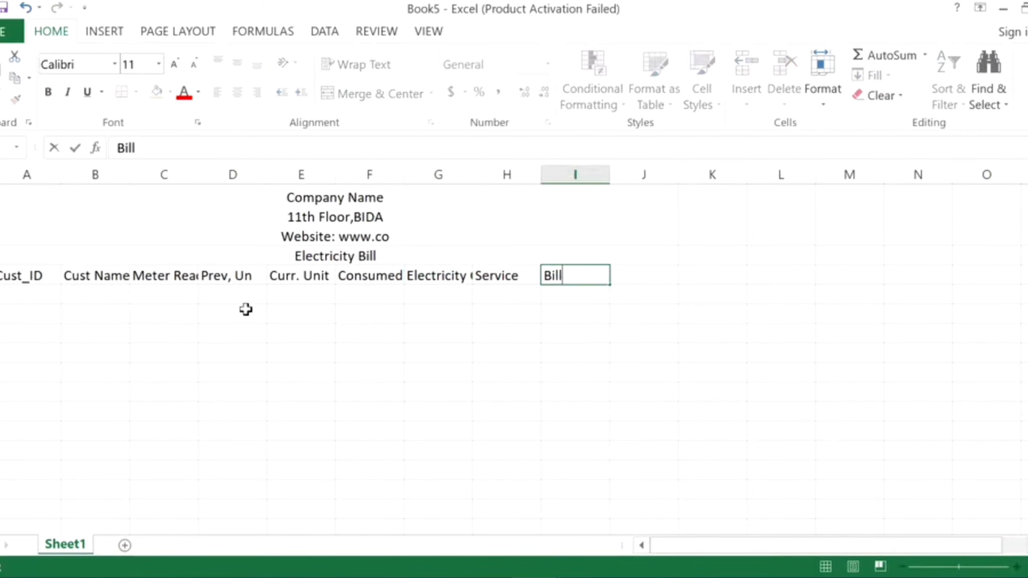
pyautogui.write(' Am')
pyautogui.press('Tab')
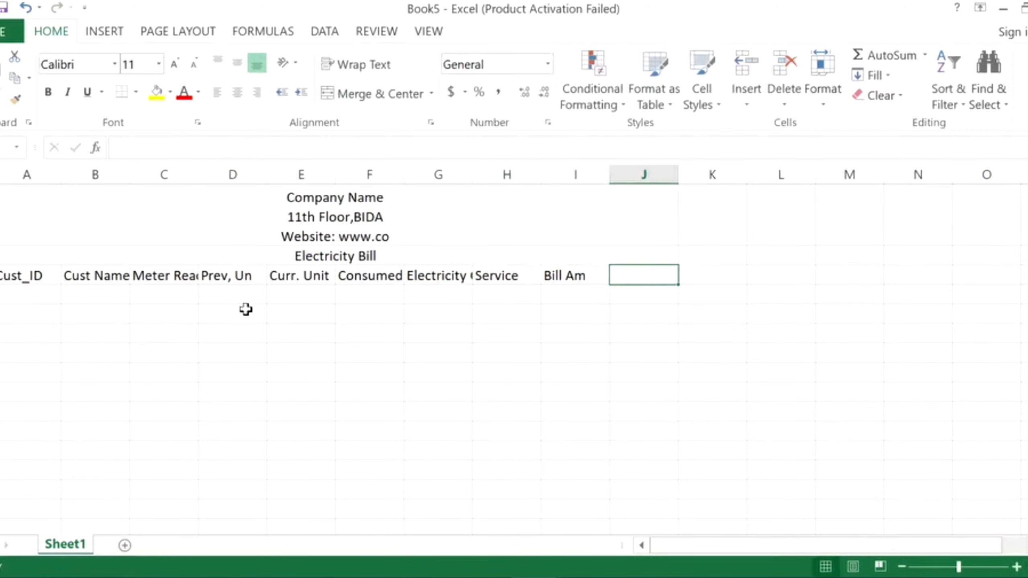
pyautogui.write('Rank')
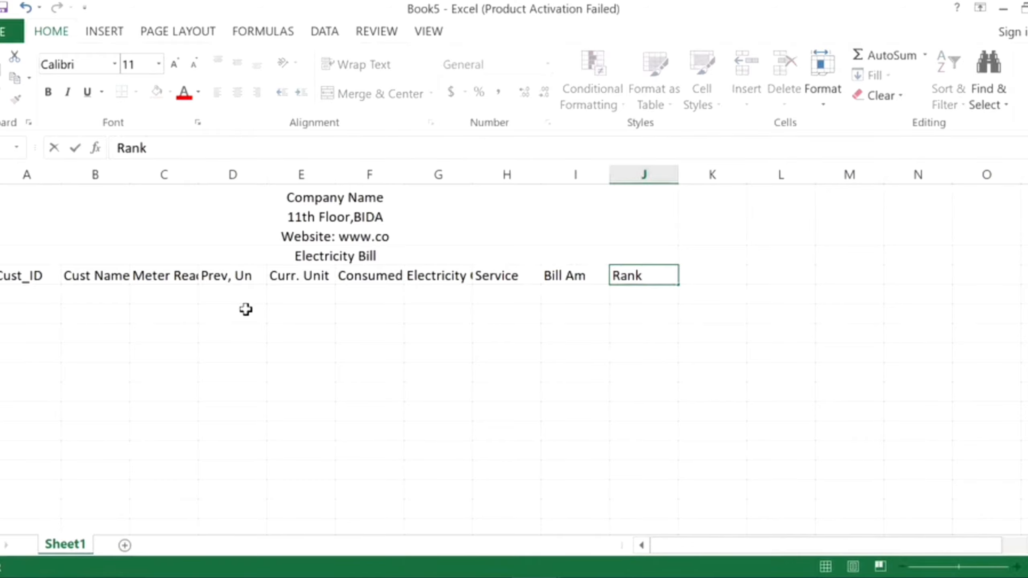
pyautogui.click(252, 348)
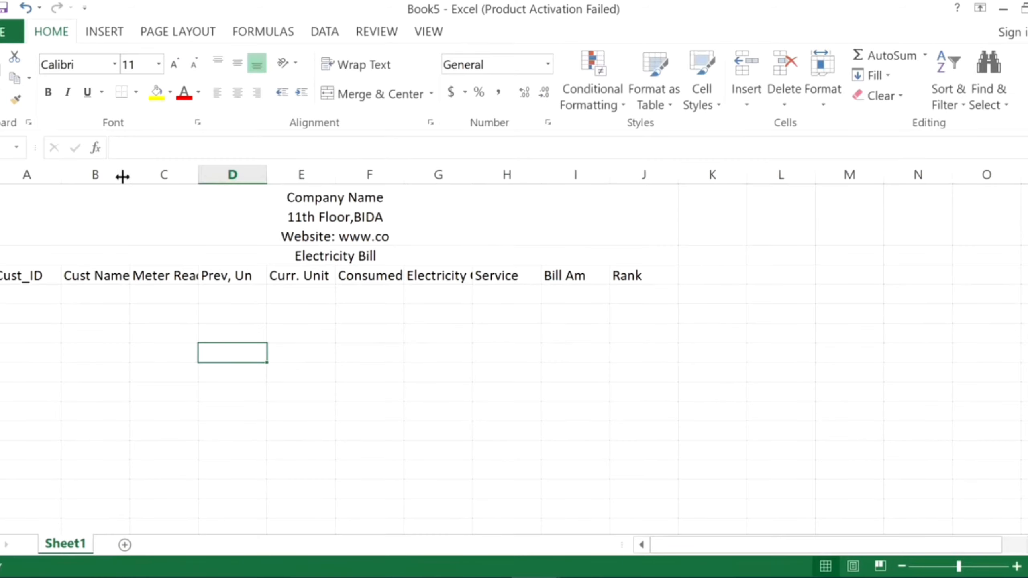
# Widen the Cust Name column and the Meter Reading Date column until both headings fit fully in their cells.
pyautogui.moveTo(130, 175); pyautogui.dragTo(141, 174)
pyautogui.moveTo(210, 170); pyautogui.dragTo(218, 170)
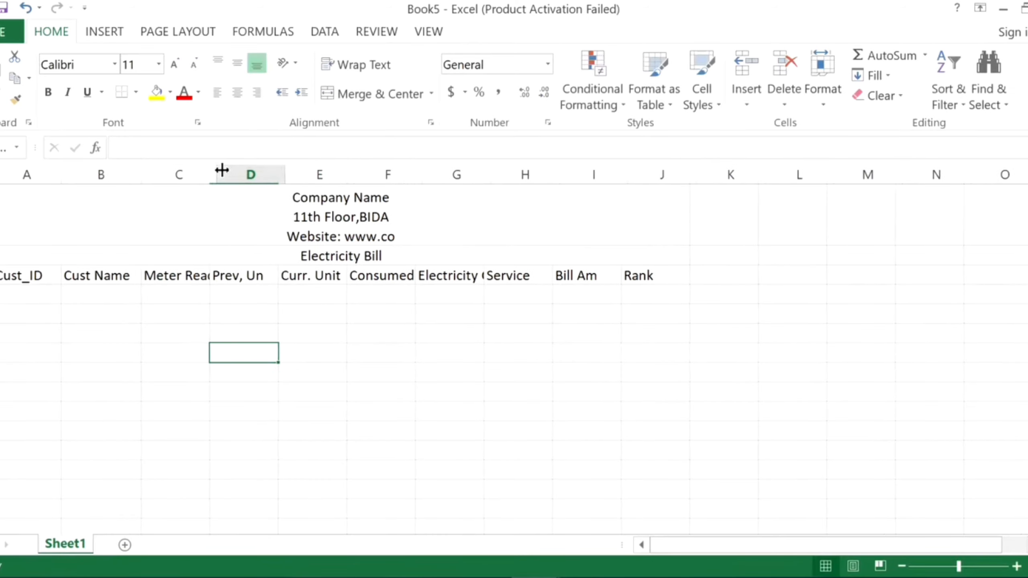
pyautogui.moveTo(287, 170); pyautogui.dragTo(289, 171)
pyautogui.click(206, 277)
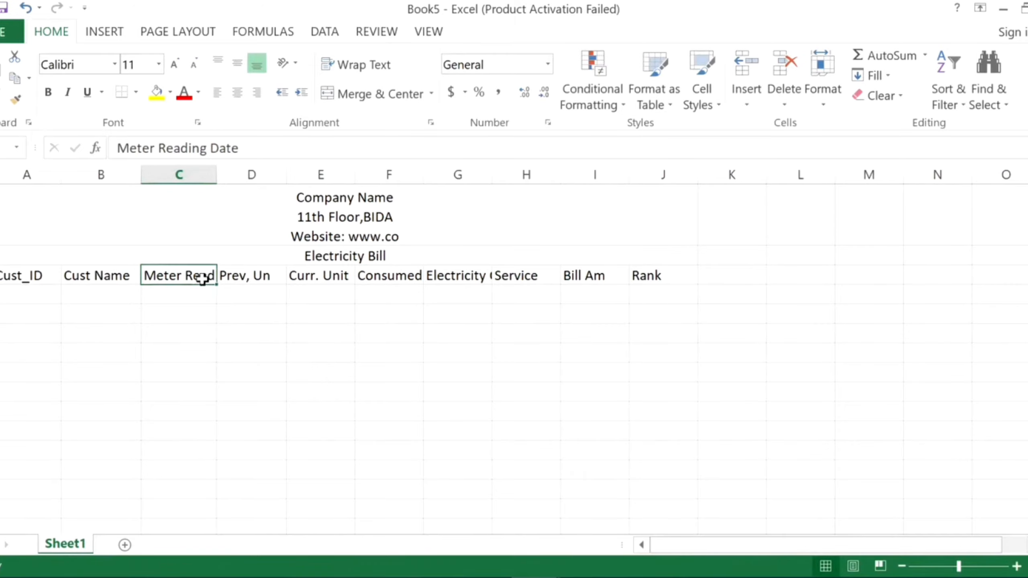
pyautogui.moveTo(214, 174); pyautogui.dragTo(291, 174)
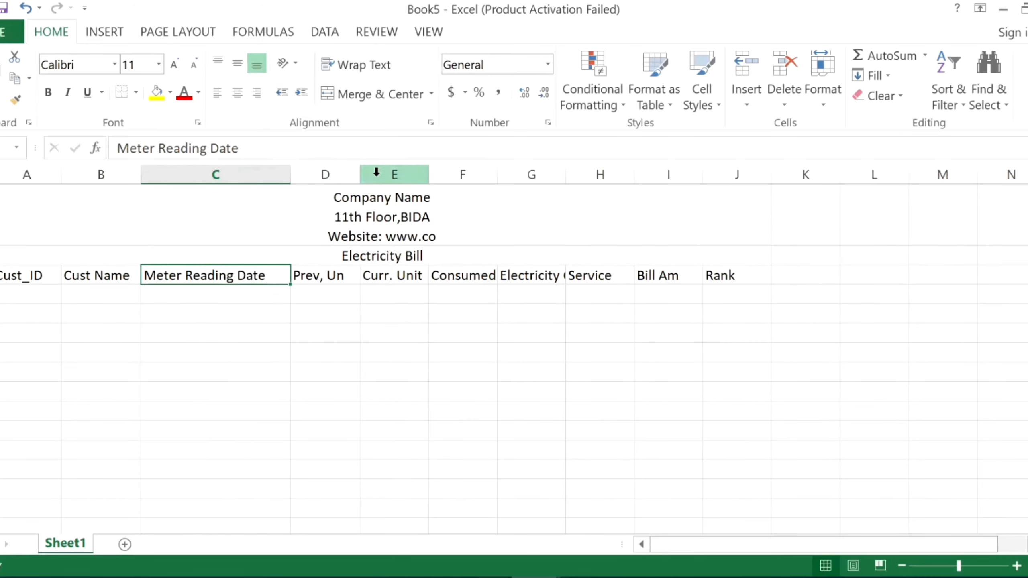
# Widen columns D through H so the headings from "Prev, Un" to "Service" fit with some spare room.
pyautogui.moveTo(360, 174); pyautogui.dragTo(388, 174)
pyautogui.moveTo(460, 182); pyautogui.dragTo(473, 174)
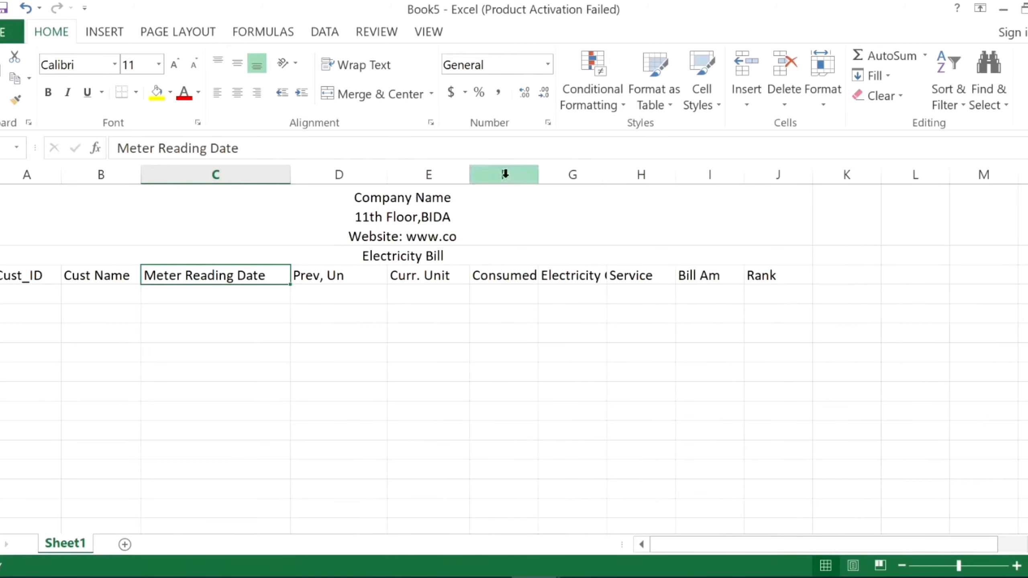
pyautogui.moveTo(539, 174); pyautogui.dragTo(588, 175)
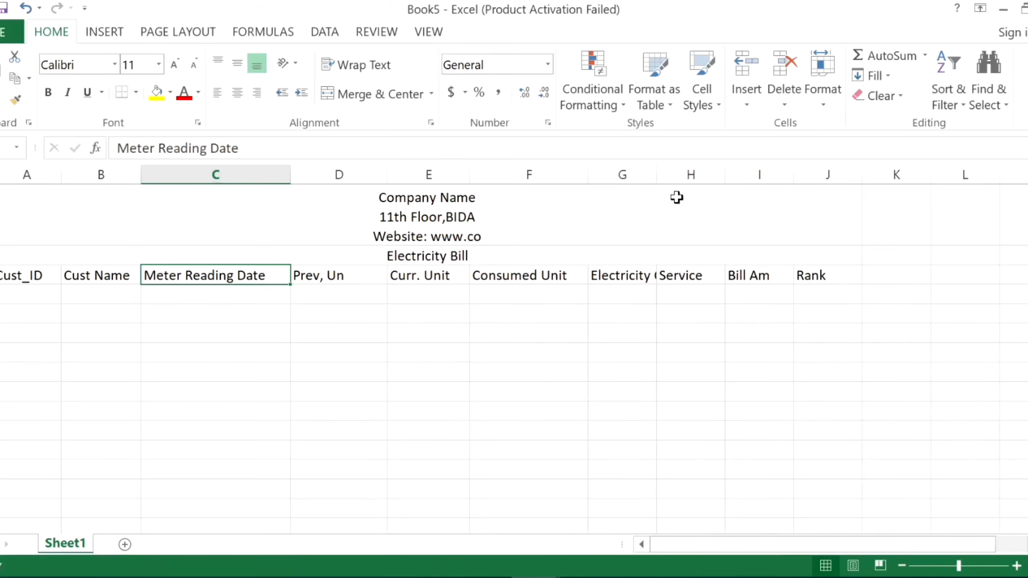
pyautogui.moveTo(654, 175); pyautogui.dragTo(722, 167)
pyautogui.moveTo(794, 177)
pyautogui.mouseDown()
pyautogui.moveTo(819, 160)
pyautogui.moveTo(808, 166)
pyautogui.mouseUp()
# Enter two consecutive customer IDs at the top of the Cust_ID column and fill the series down to six rows.
pyautogui.click(40, 299)
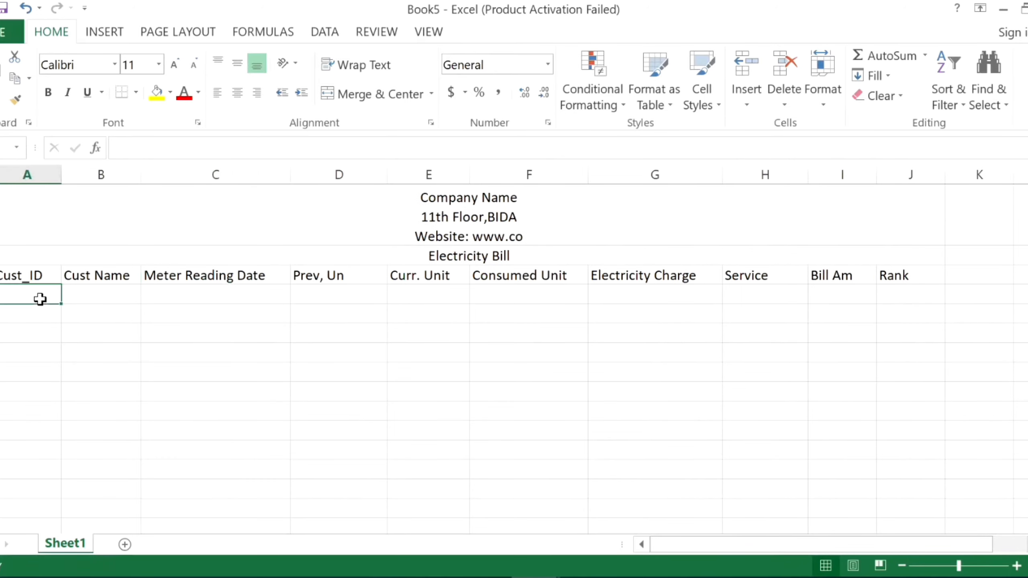
pyautogui.write('10')
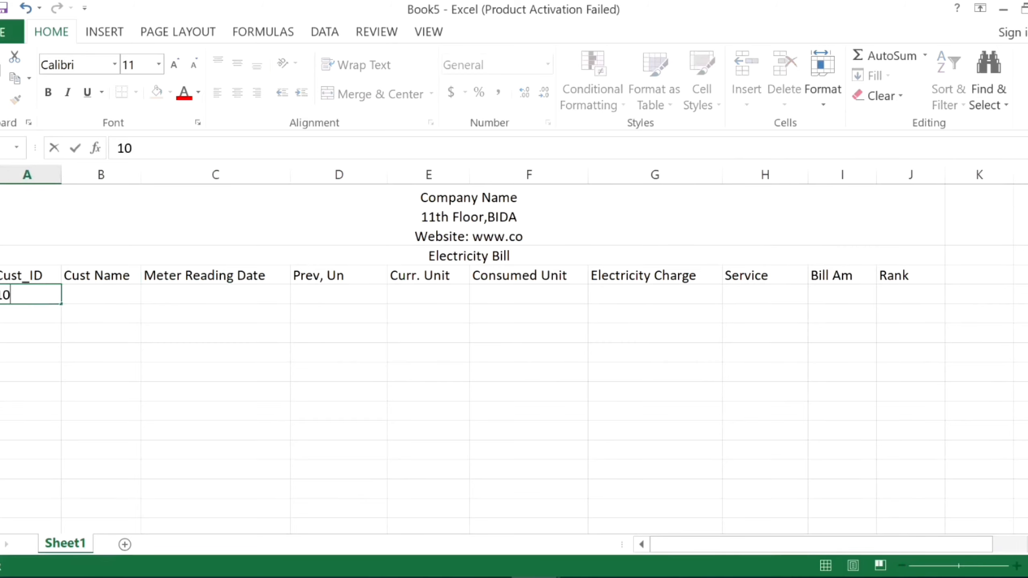
pyautogui.write('1001')
pyautogui.click(27, 315)
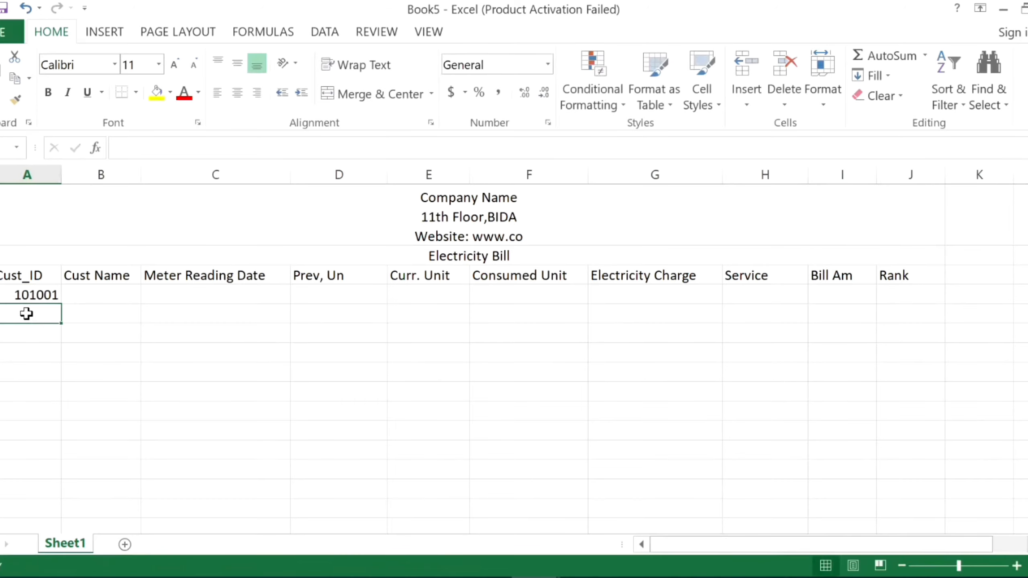
pyautogui.write('101')
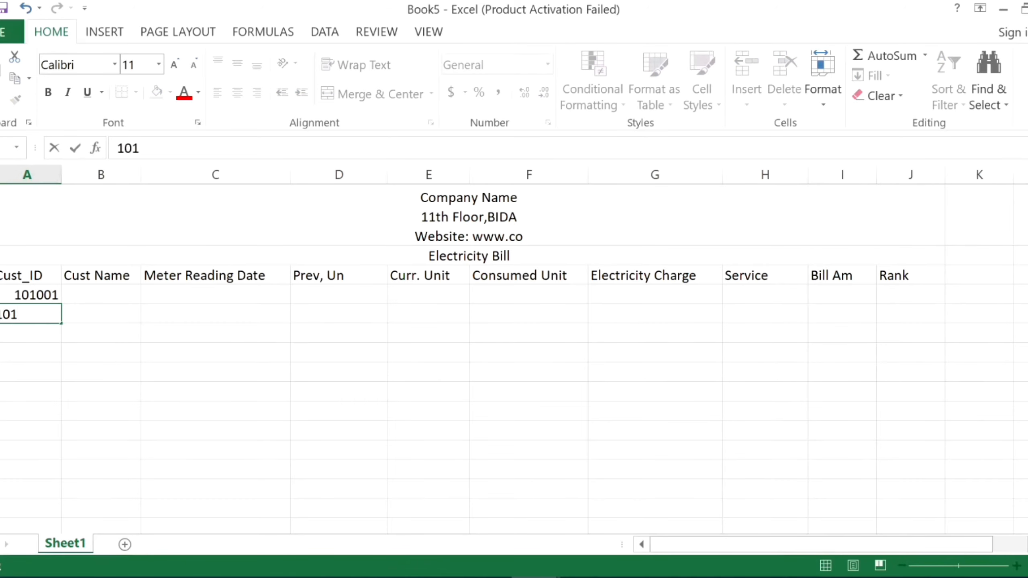
pyautogui.write('002')
pyautogui.moveTo(9, 294); pyautogui.dragTo(54, 409)
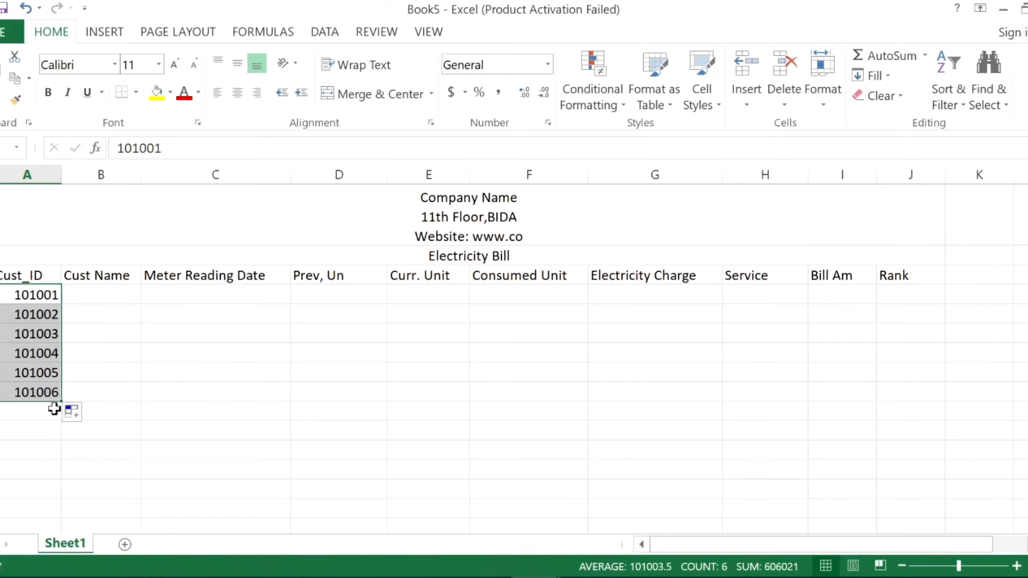
# Enter "A" and "b" in the first two Cust Name cells and fill them down to the sixth customer row.
pyautogui.click(90, 297)
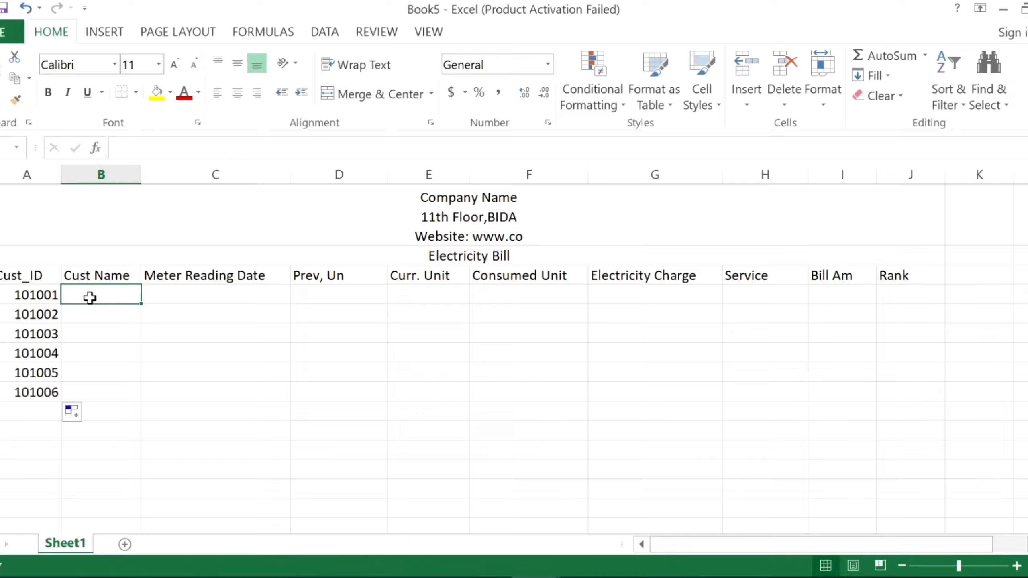
pyautogui.write('Ab')
pyautogui.press('BackSpace')
pyautogui.press('Return')
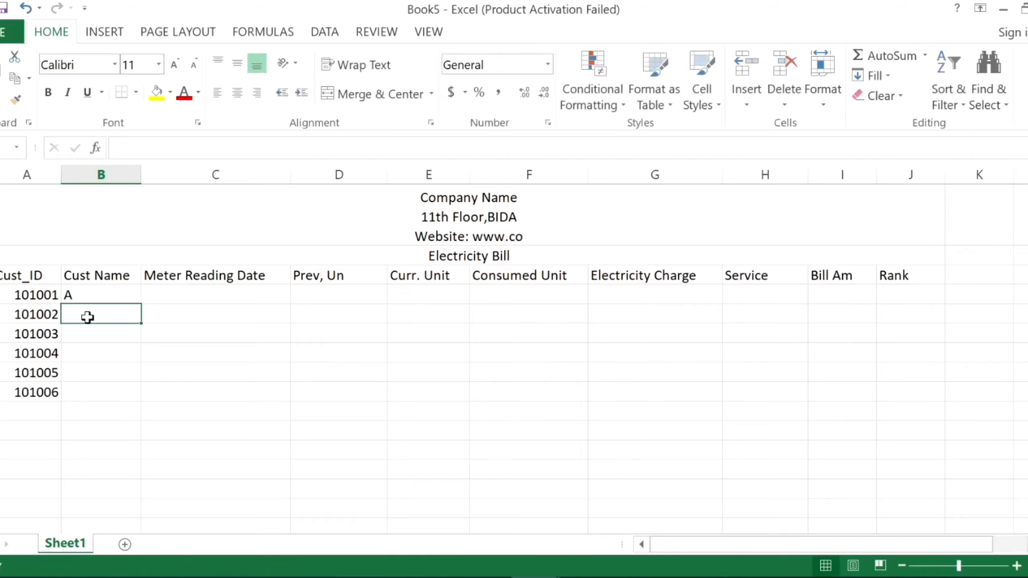
pyautogui.write('b')
pyautogui.press('Return')
pyautogui.moveTo(103, 300); pyautogui.dragTo(130, 399)
# Enter "20 Julay" as the first Meter Reading Date and fill the series down through "25 Julay".
pyautogui.click(175, 294)
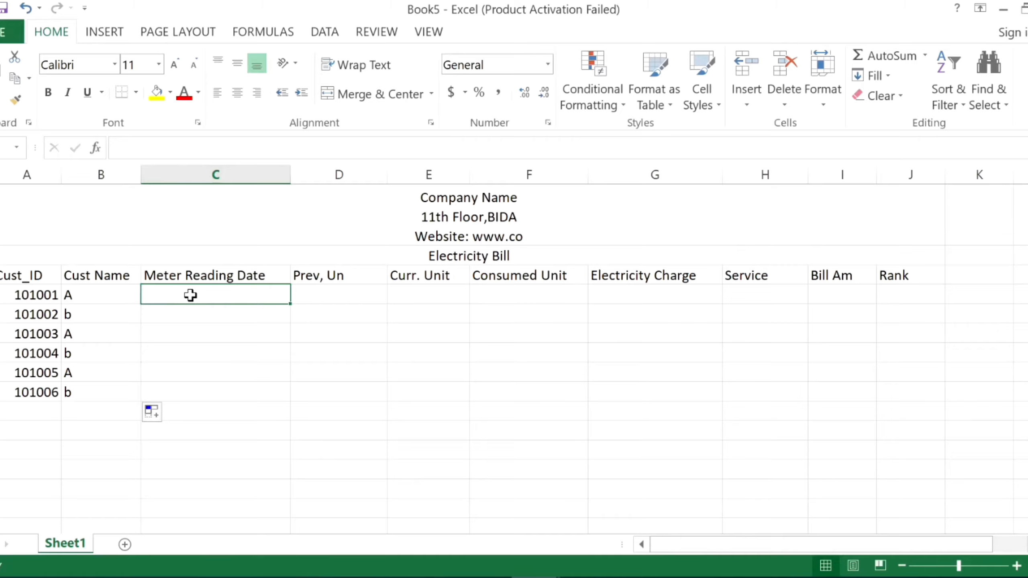
pyautogui.press('F2')
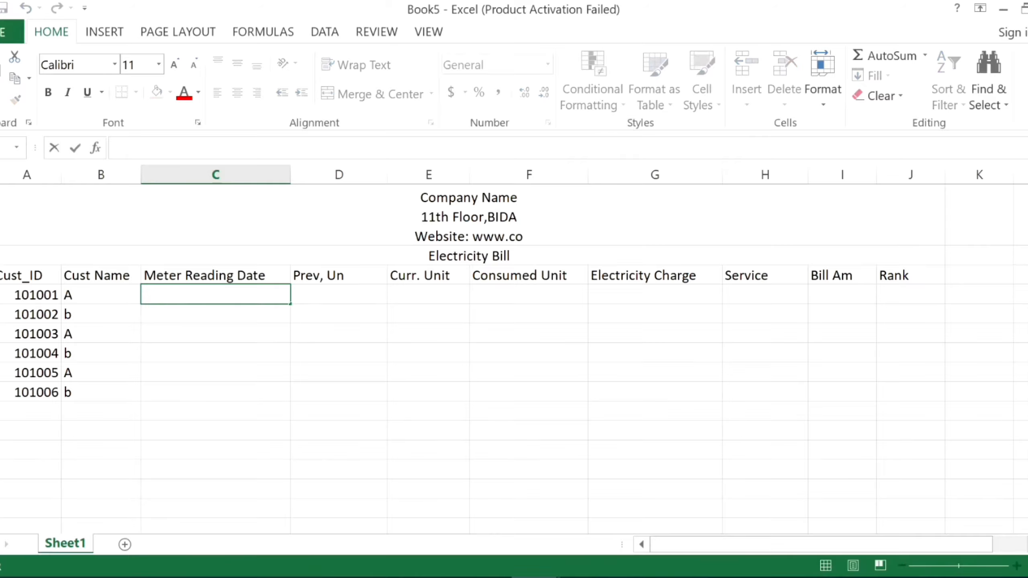
pyautogui.write('20 Julay')
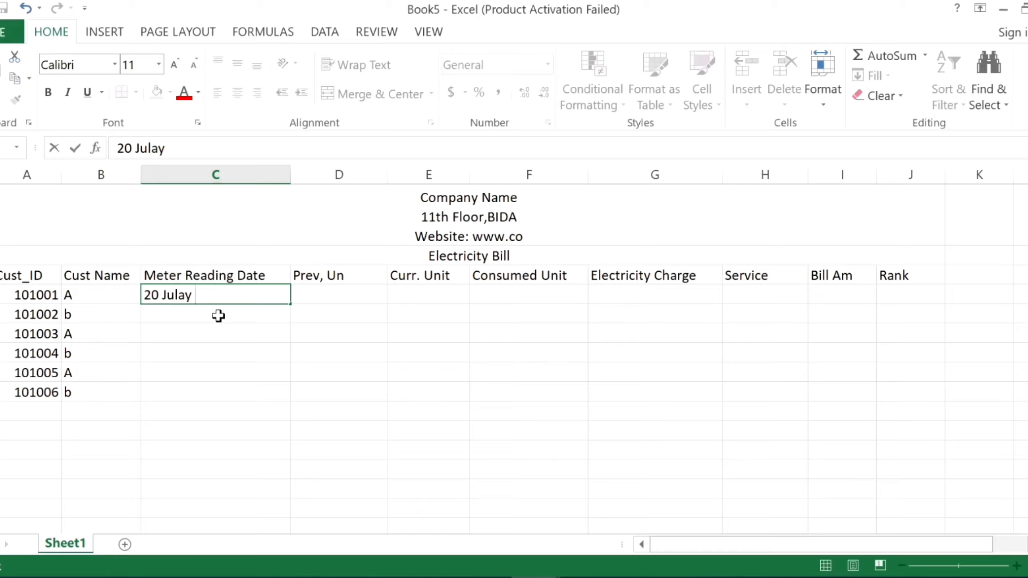
pyautogui.press('Return')
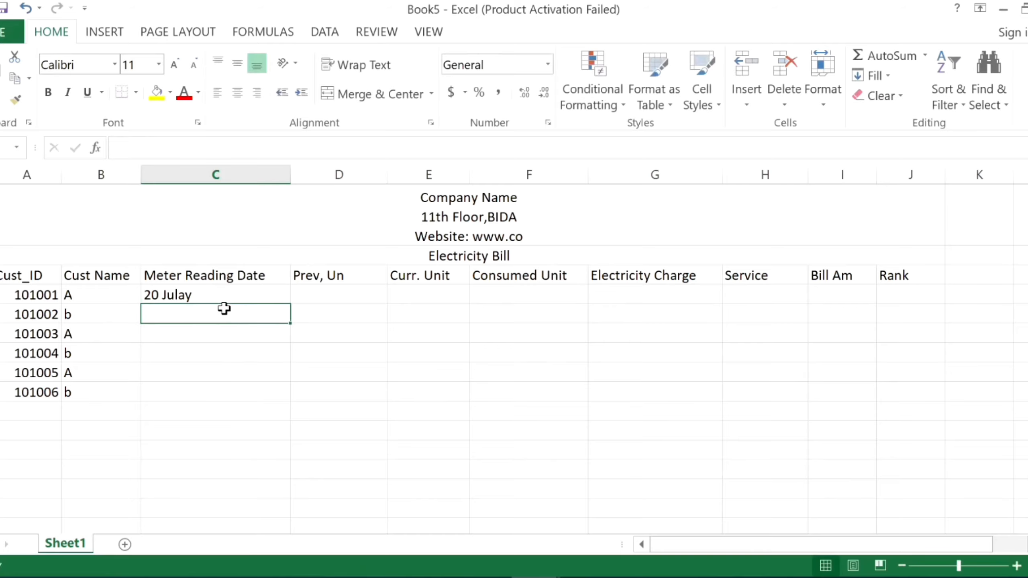
pyautogui.click(230, 288)
pyautogui.moveTo(293, 304); pyautogui.dragTo(285, 404)
# Enter 5009, 2300 and 3000 as the "Prev, Un" values of the first three customers.
pyautogui.click(333, 293)
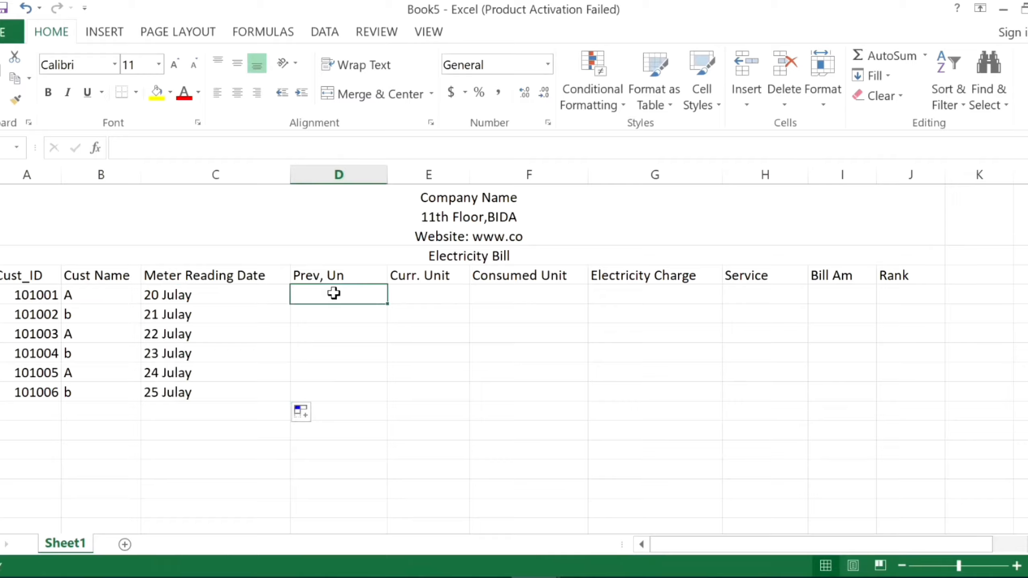
pyautogui.write('5')
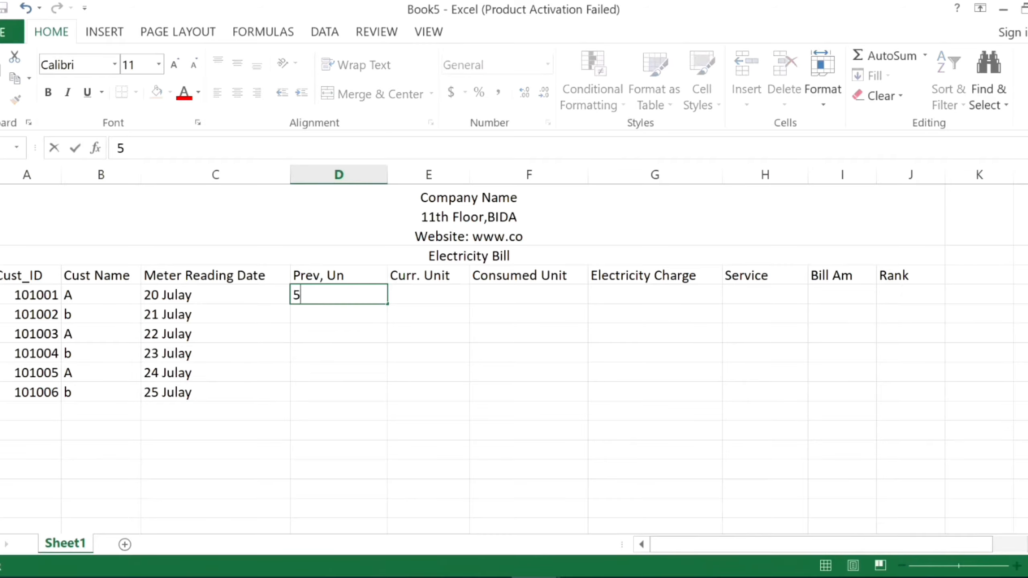
pyautogui.write('009')
pyautogui.press('Return')
pyautogui.click(356, 297)
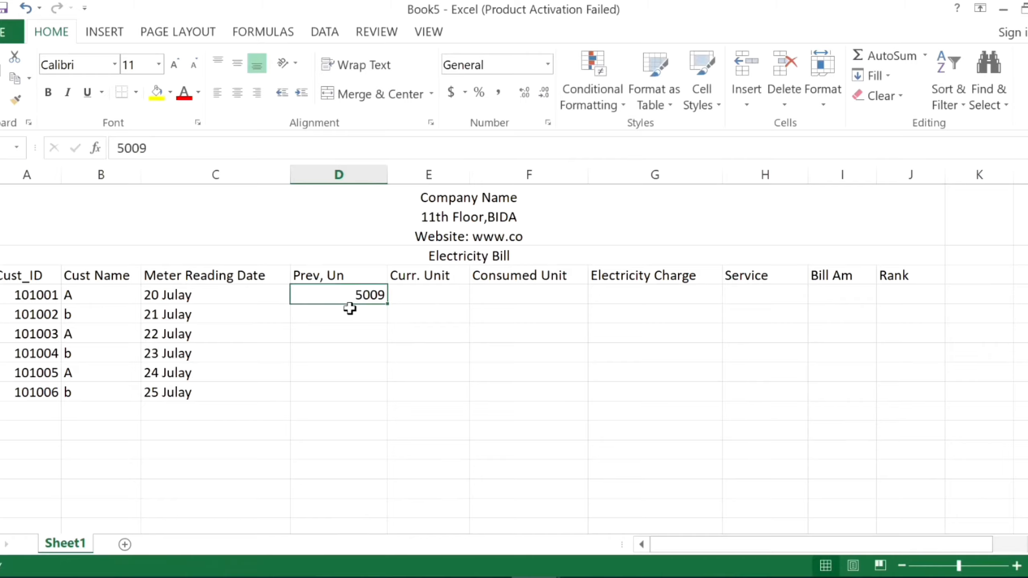
pyautogui.click(341, 316)
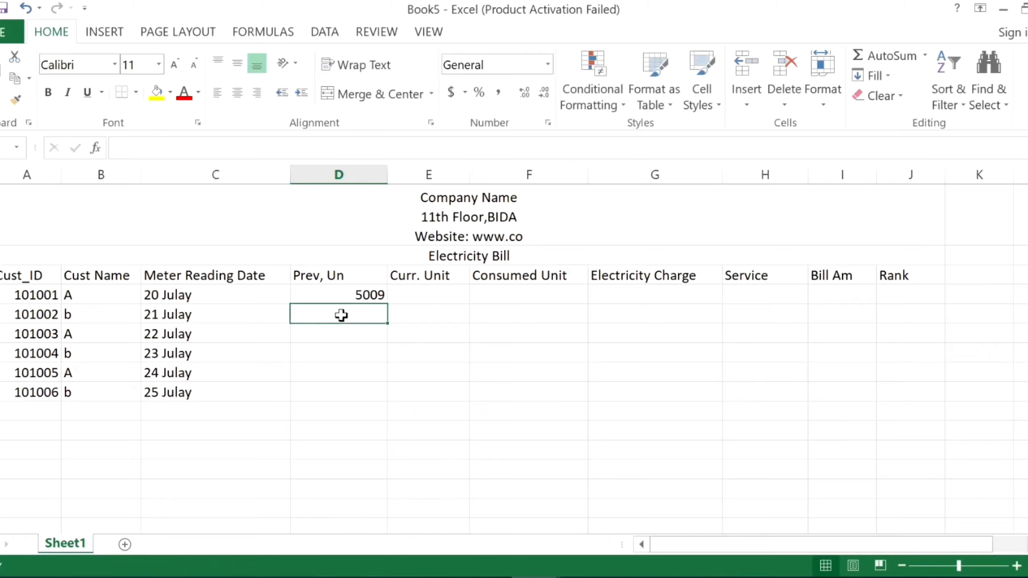
pyautogui.write('2300')
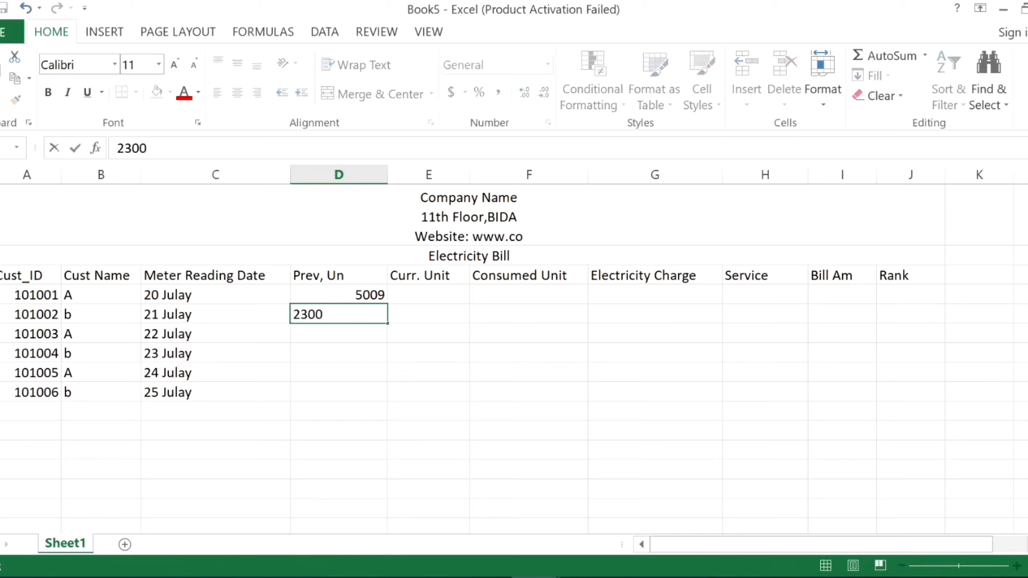
pyautogui.click(337, 329)
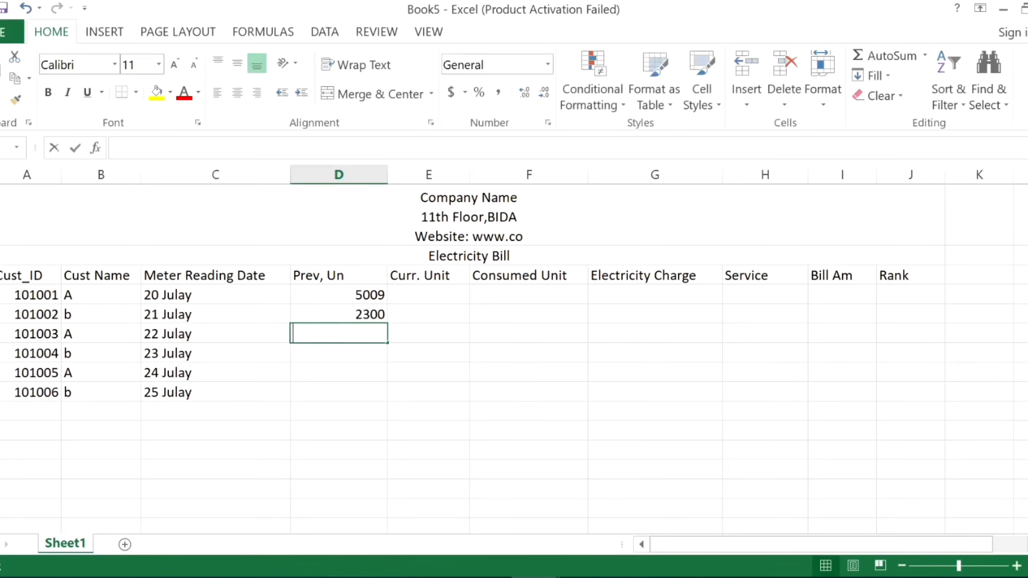
pyautogui.write('3000')
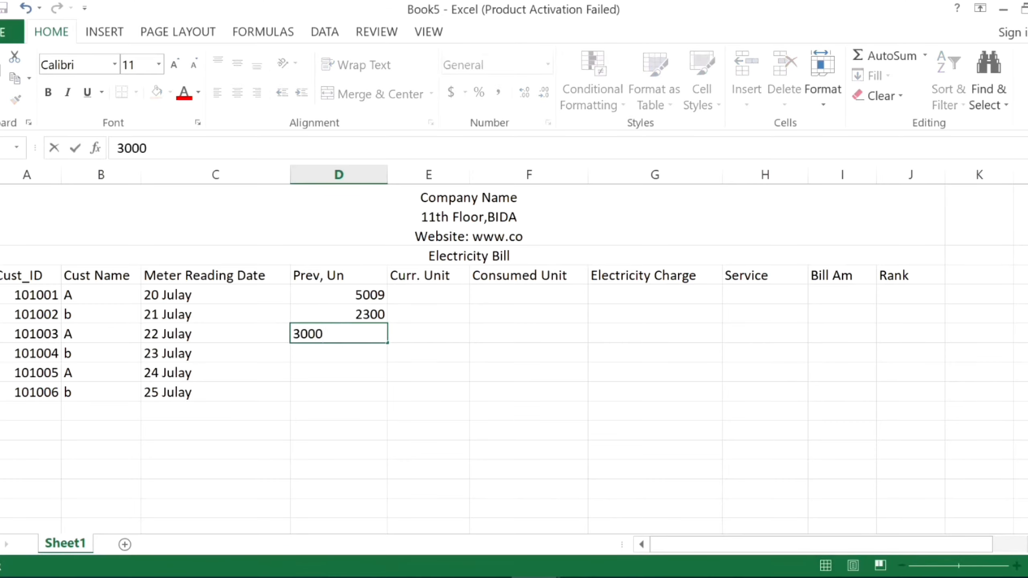
# Enter 2300, 3500 and 5000 as the "Prev, Un" values of the fourth to sixth customers.
pyautogui.click(335, 347)
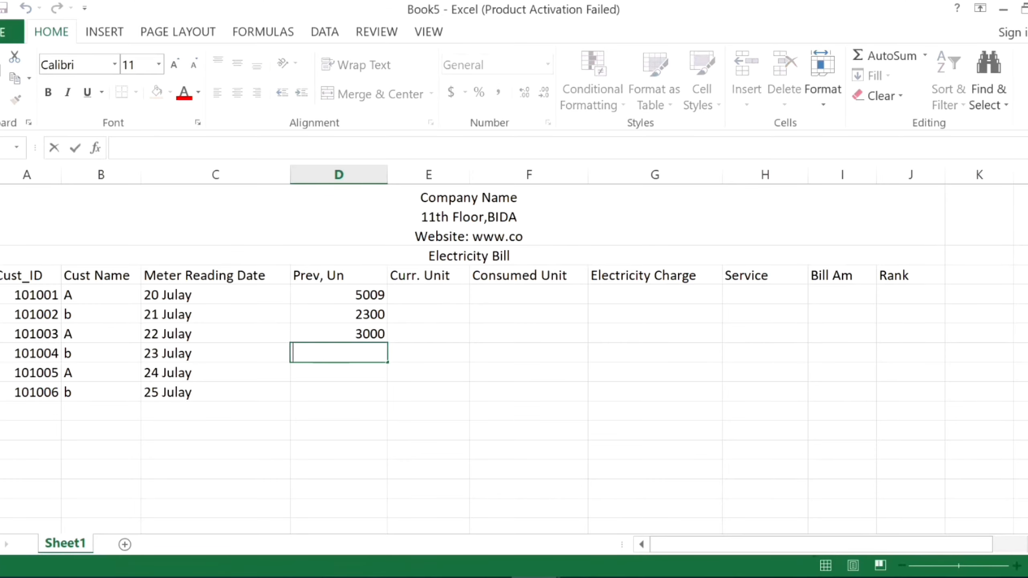
pyautogui.write('2300')
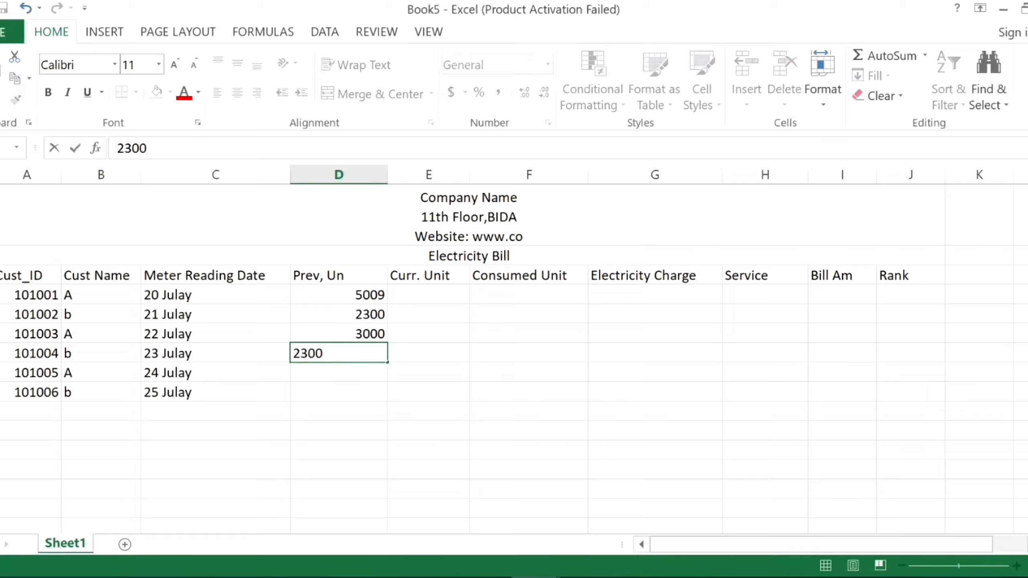
pyautogui.click(334, 369)
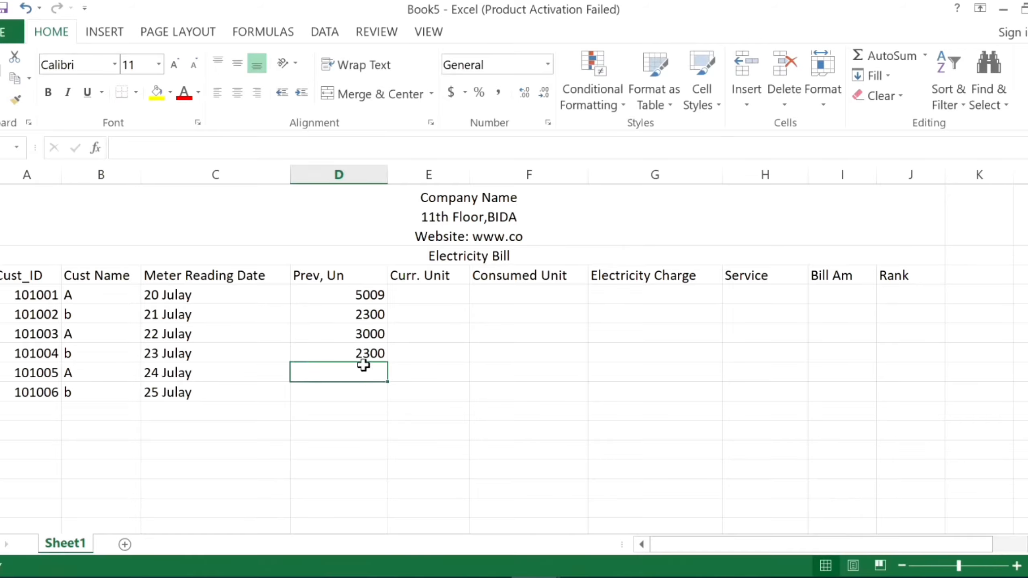
pyautogui.write('3500')
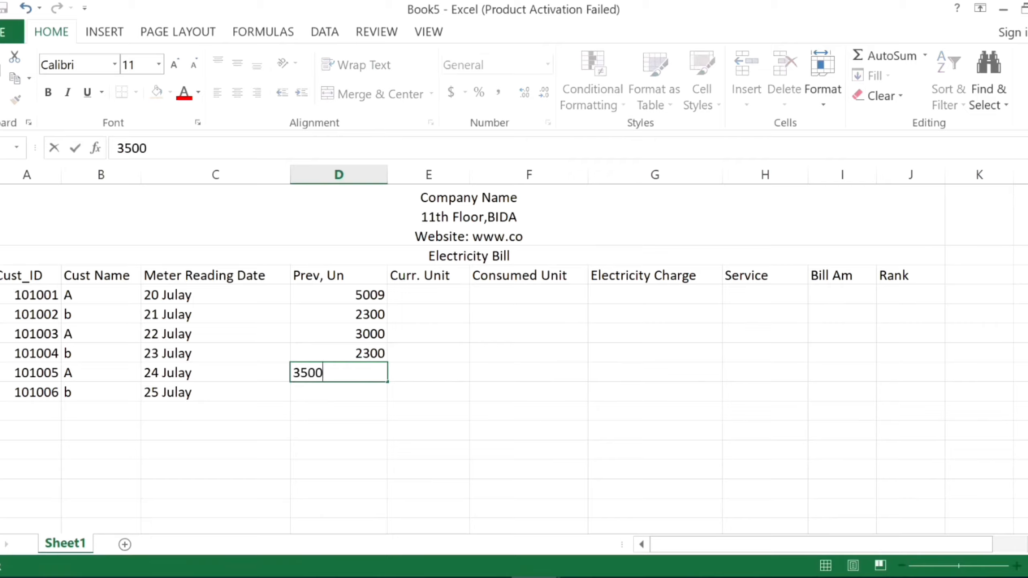
pyautogui.click(309, 394)
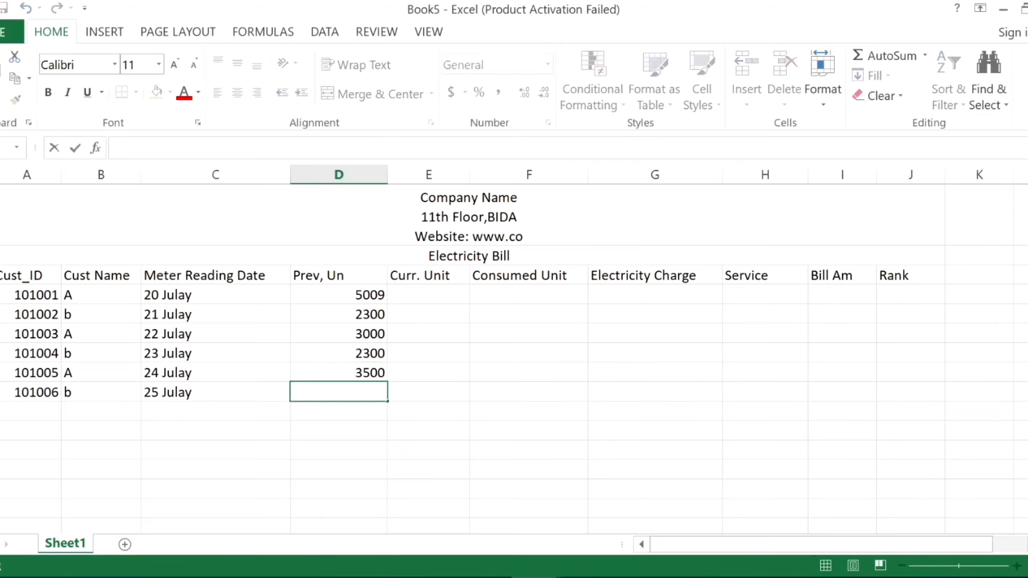
pyautogui.write('5000')
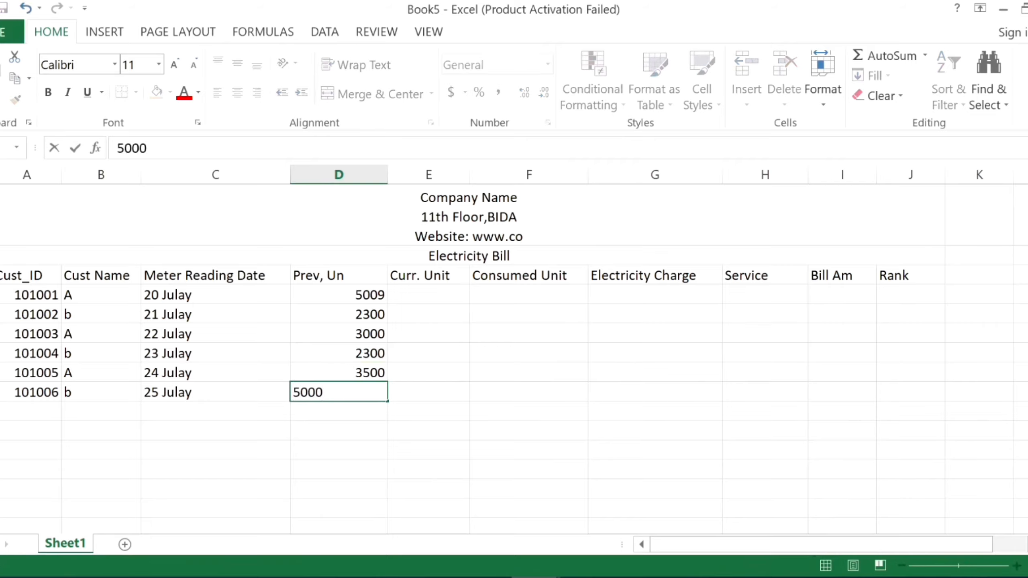
pyautogui.click(356, 441)
pyautogui.moveTo(355, 292); pyautogui.dragTo(326, 391)
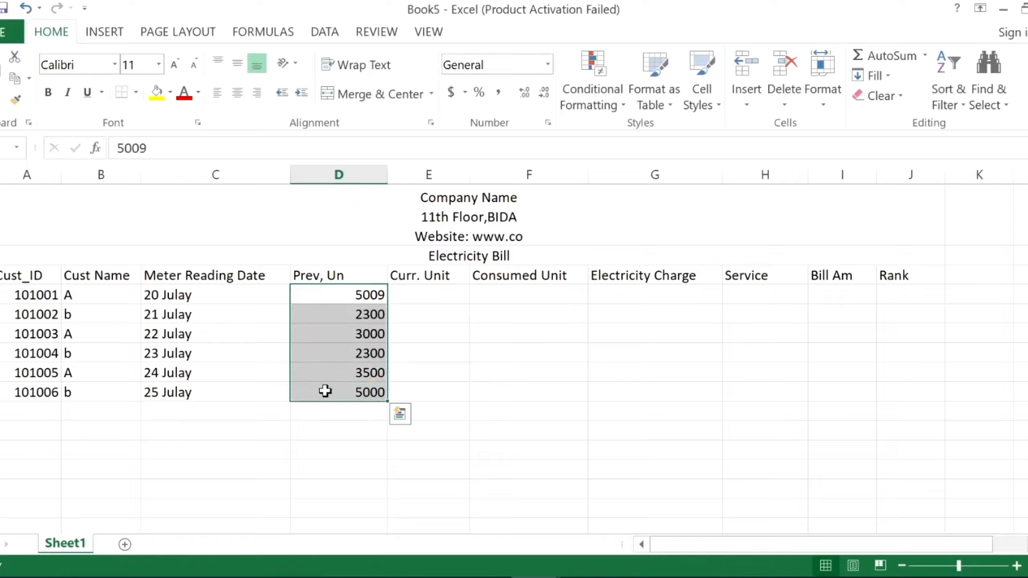
# Enter 5300 and 2400 as the "Curr. Unit" values of the first two customers.
pyautogui.click(425, 298)
pyautogui.doubleClick(441, 299)
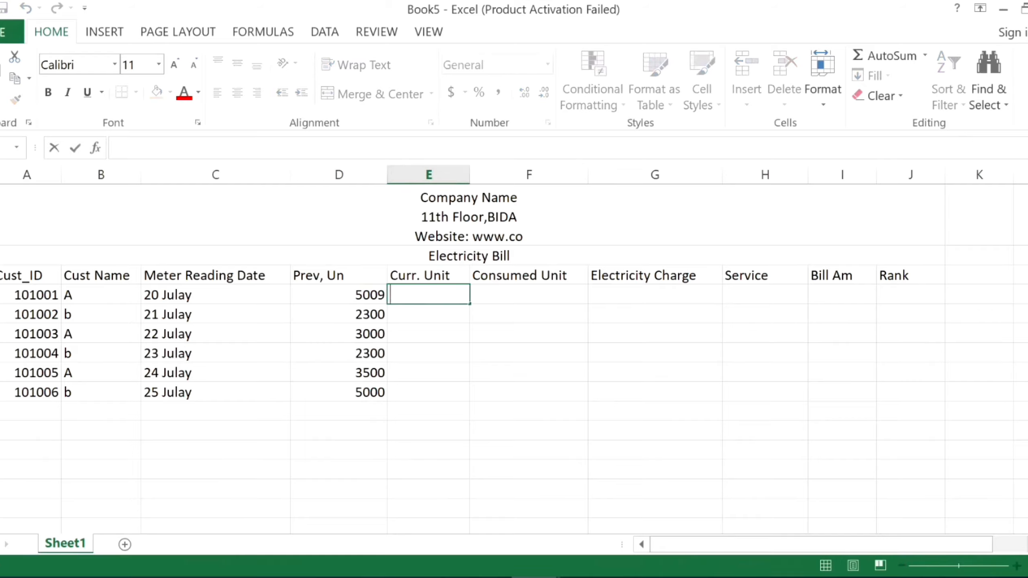
pyautogui.write('5300')
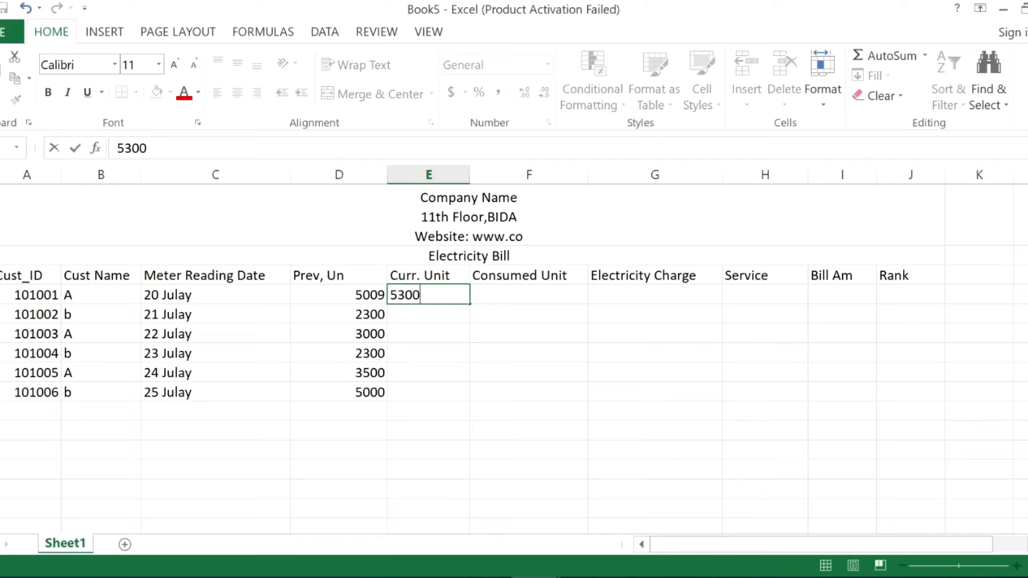
pyautogui.click(421, 317)
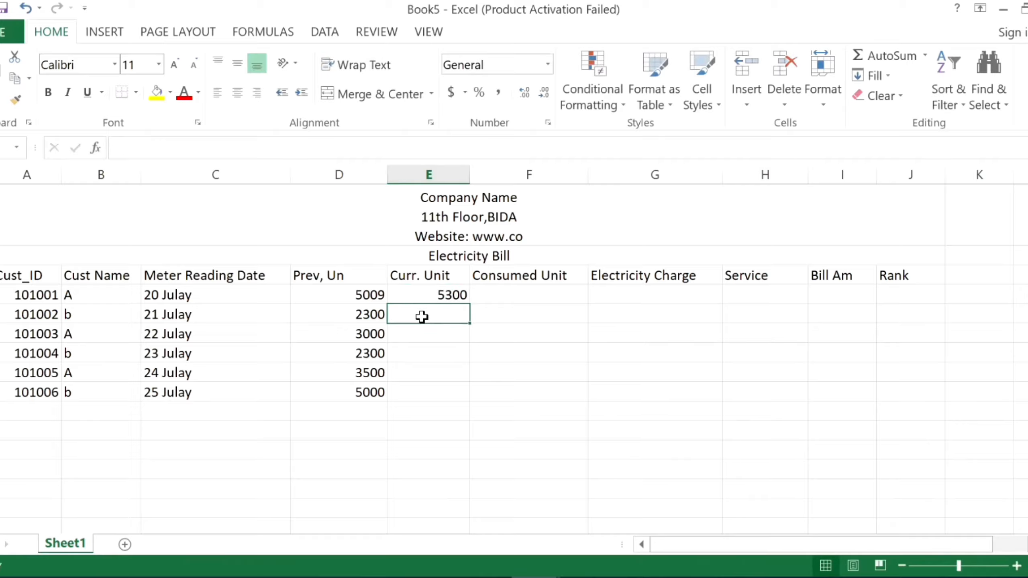
pyautogui.write('3400')
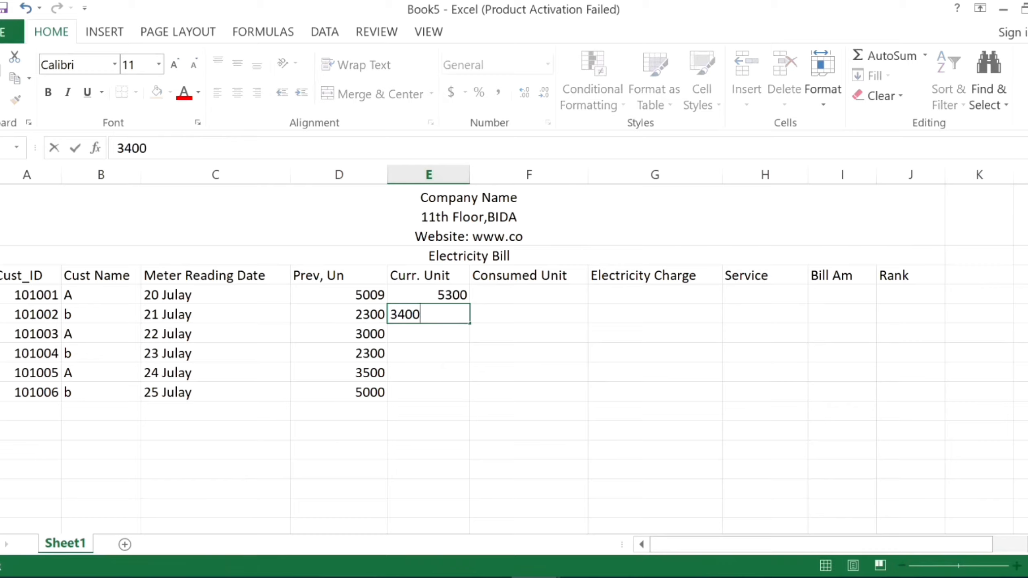
pyautogui.moveTo(390, 316); pyautogui.dragTo(398, 316)
pyautogui.write('2')
pyautogui.doubleClick(413, 333)
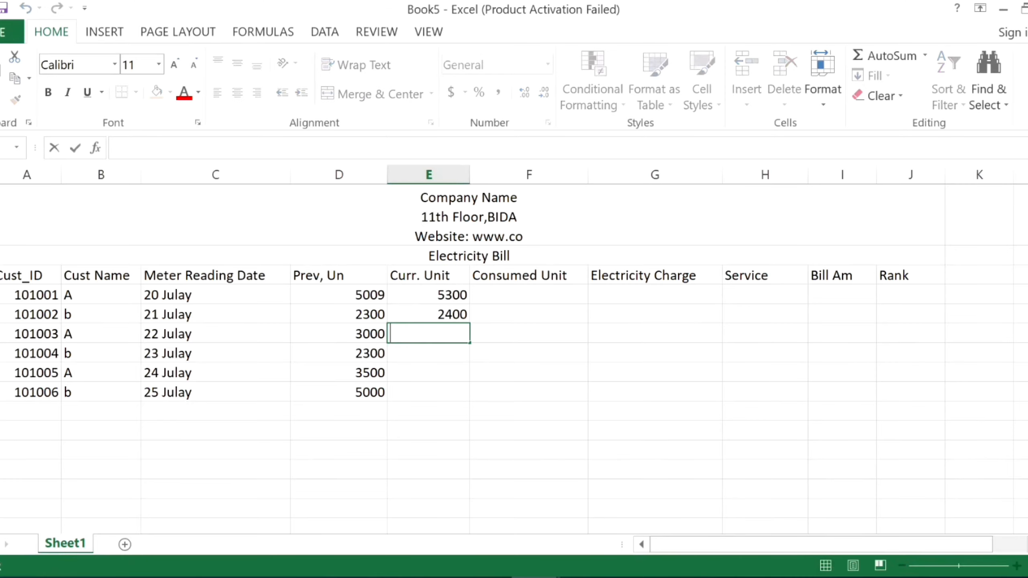
# Enter 3400 and 2500 as the "Curr. Unit" values of the third and fourth customers.
pyautogui.write('34000')
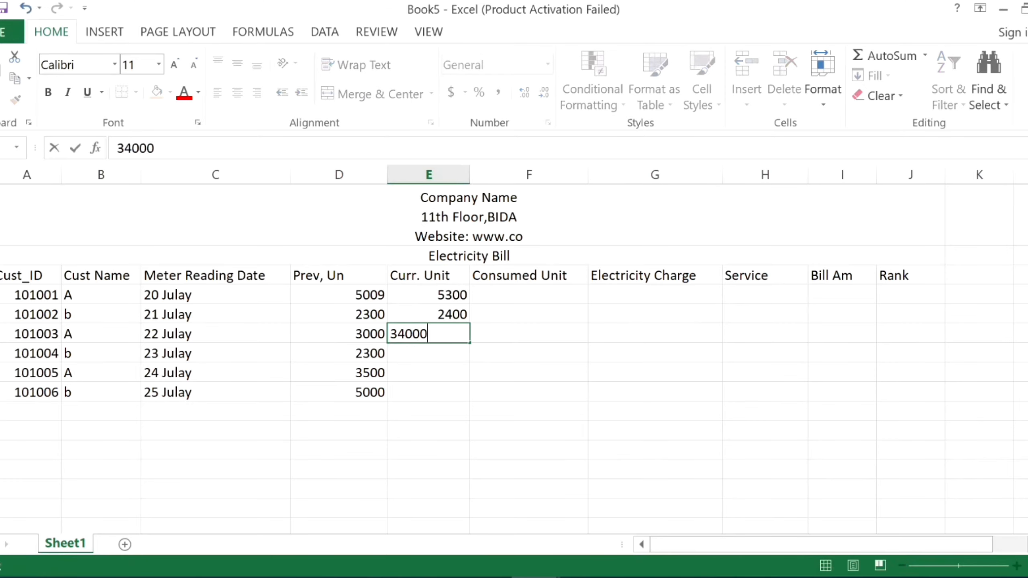
pyautogui.press('BackSpace')
pyautogui.click(421, 353)
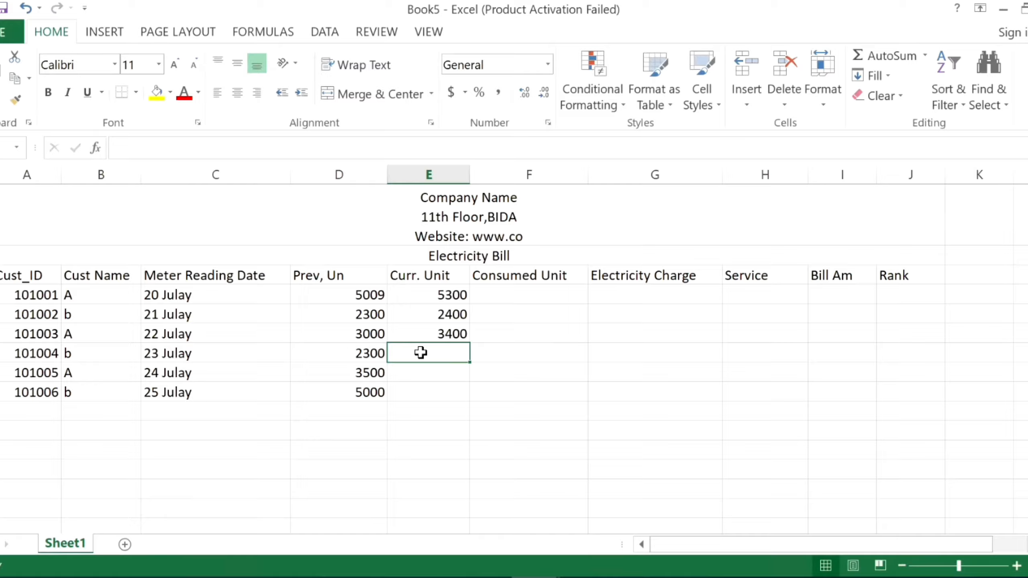
pyautogui.write('3')
pyautogui.press('BackSpace')
pyautogui.write('250')
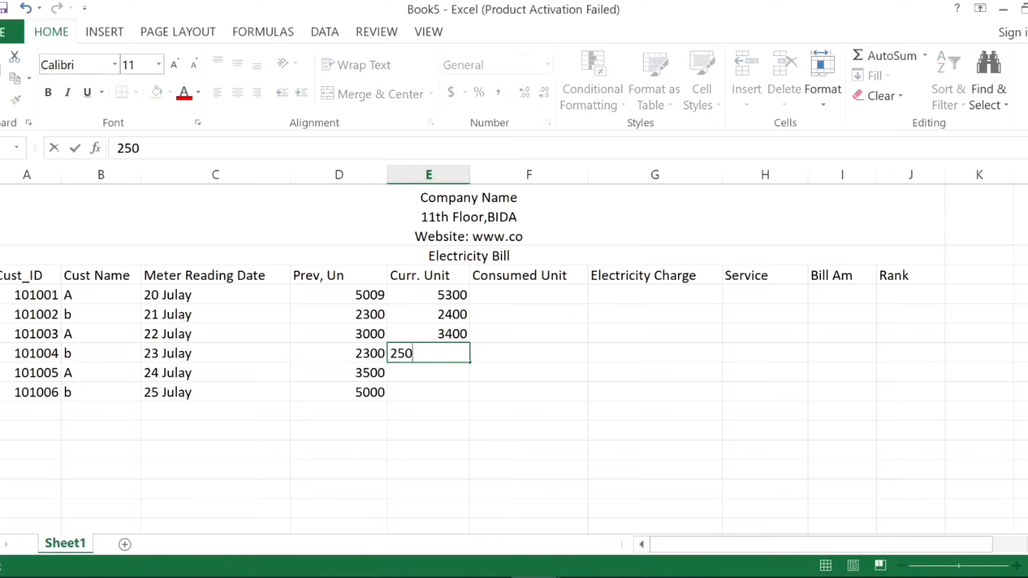
pyautogui.write('0')
# Enter 4000 and 5400 as the "Curr. Unit" values of the fifth and sixth customers.
pyautogui.doubleClick(419, 370)
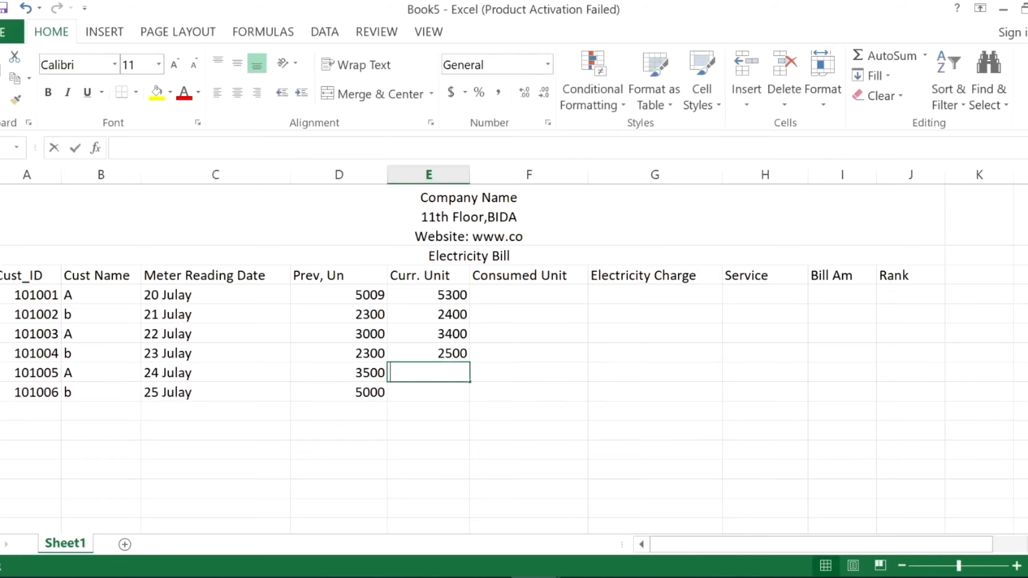
pyautogui.write('4000')
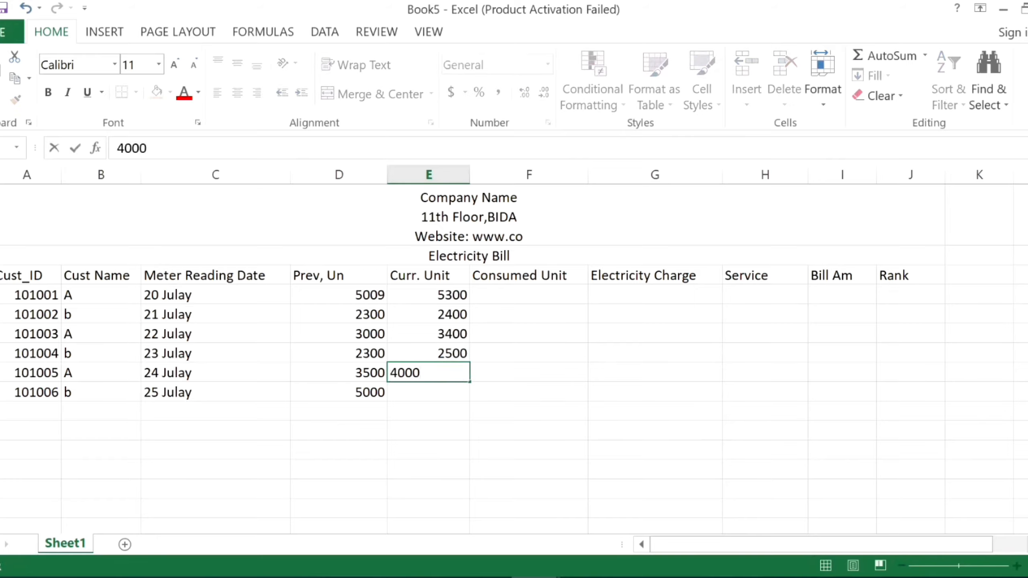
pyautogui.click(412, 391)
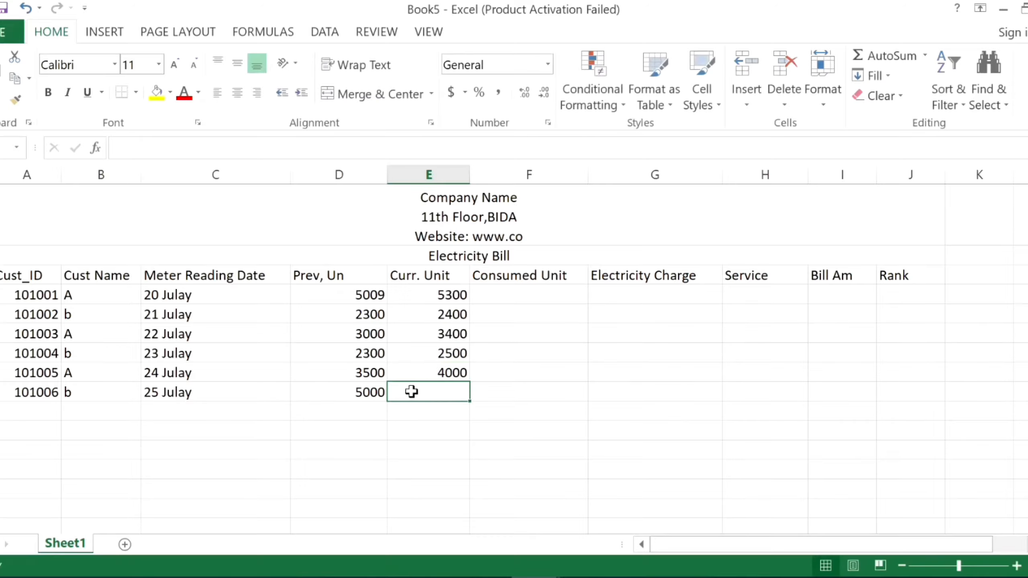
pyautogui.write('5400')
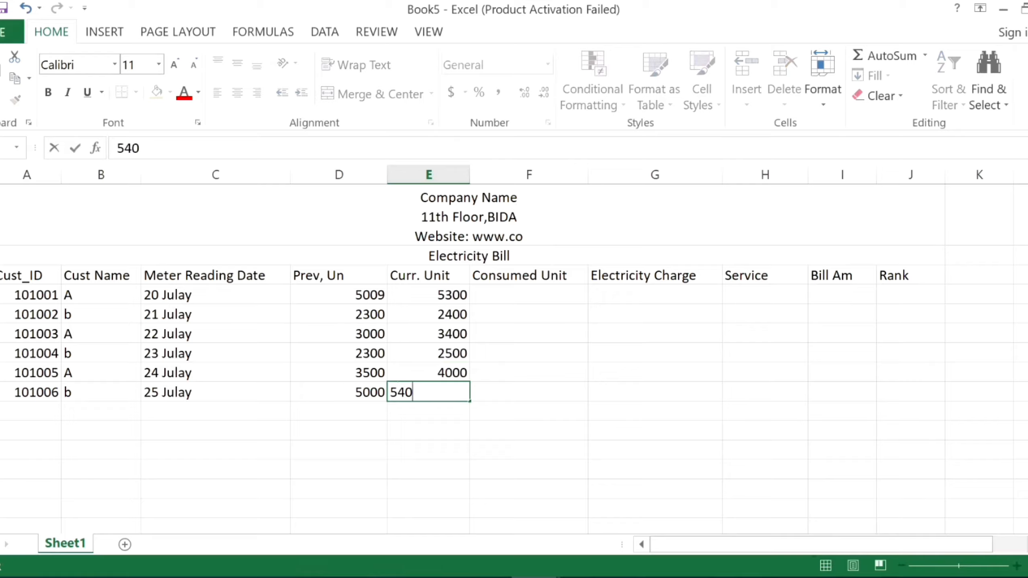
pyautogui.click(419, 432)
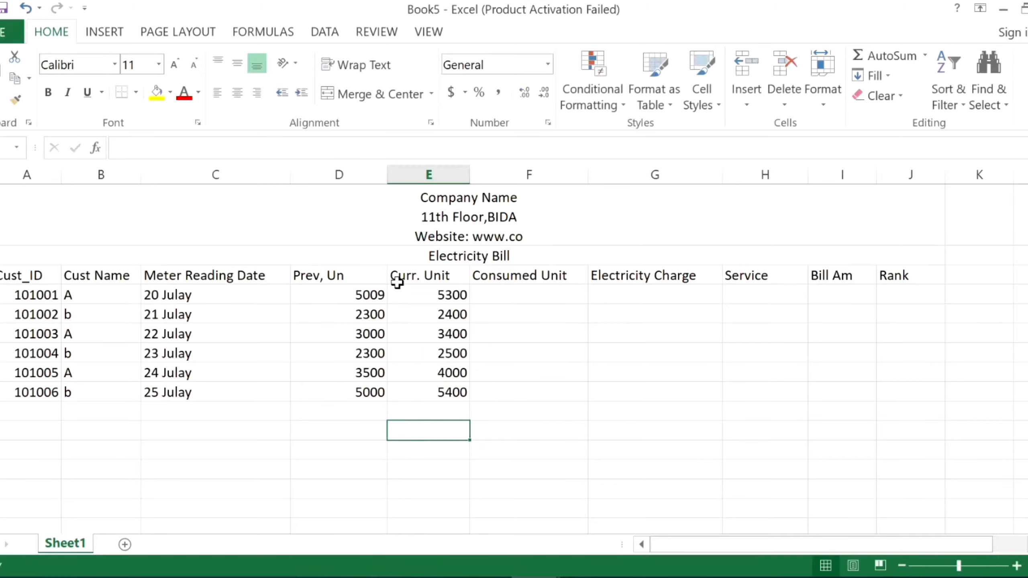
pyautogui.moveTo(396, 279); pyautogui.dragTo(415, 312)
pyautogui.click(332, 296)
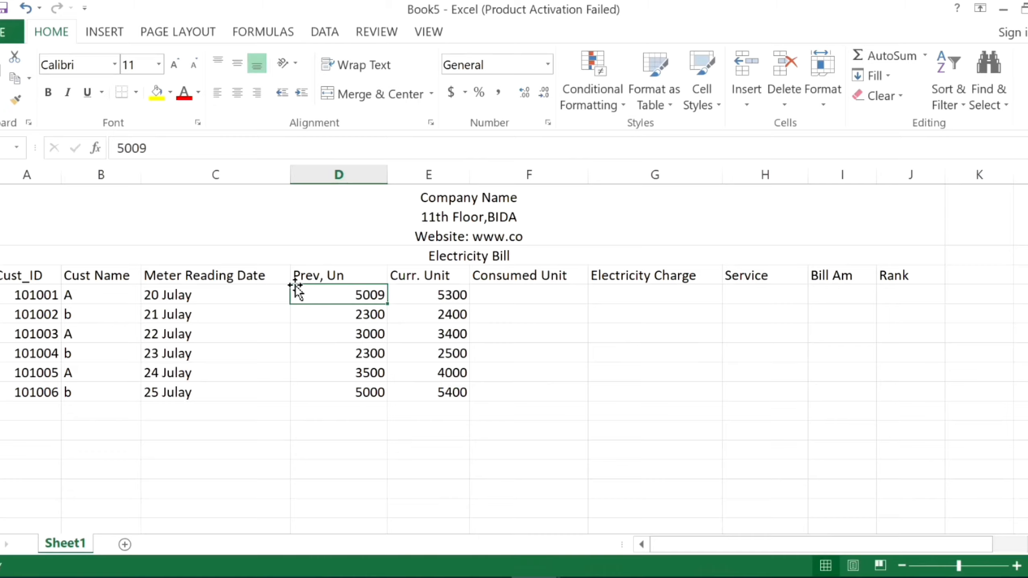
pyautogui.moveTo(296, 292); pyautogui.dragTo(324, 392)
pyautogui.moveTo(423, 294); pyautogui.dragTo(430, 392)
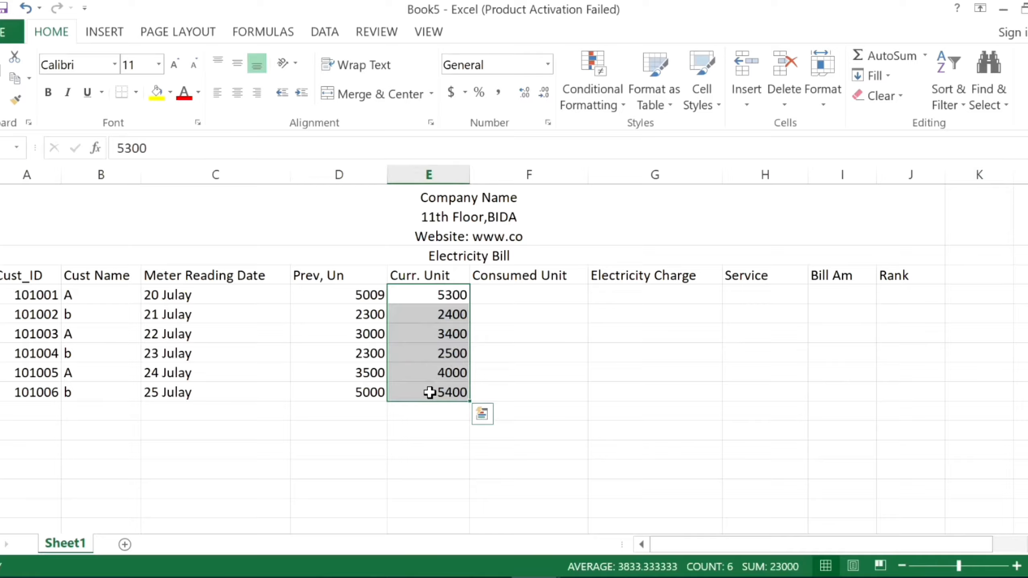
pyautogui.doubleClick(505, 291)
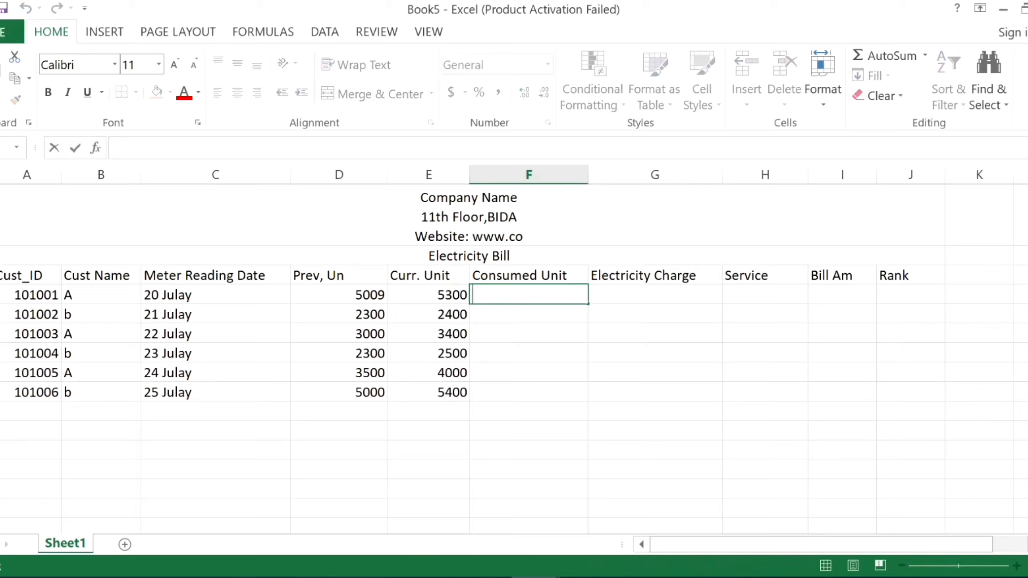
pyautogui.click(335, 297)
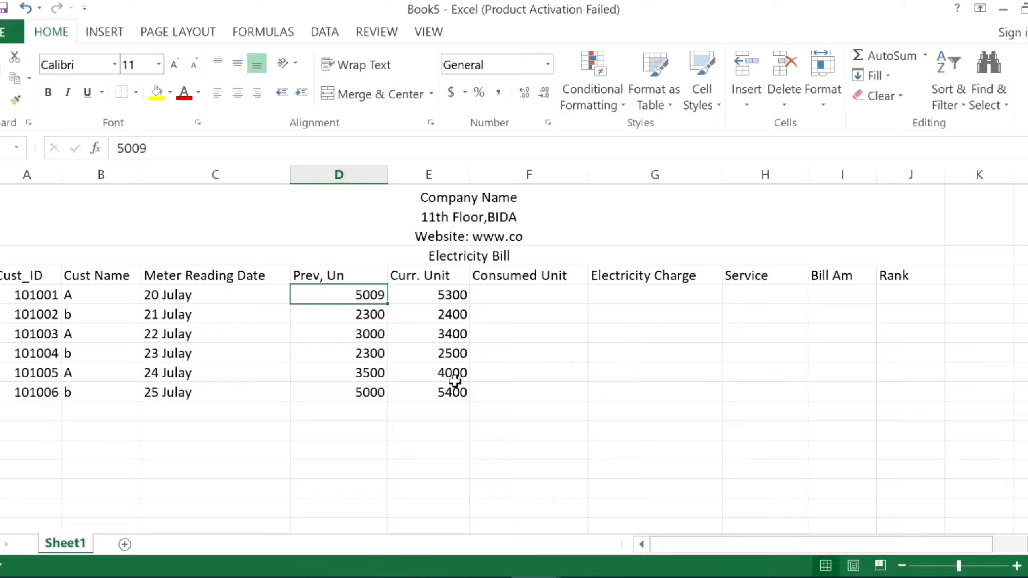
# Calculate the first customer's Consumed Unit with the formula =E4-D4 and fill it down through the sixth customer.
pyautogui.click(520, 296)
pyautogui.write('=')
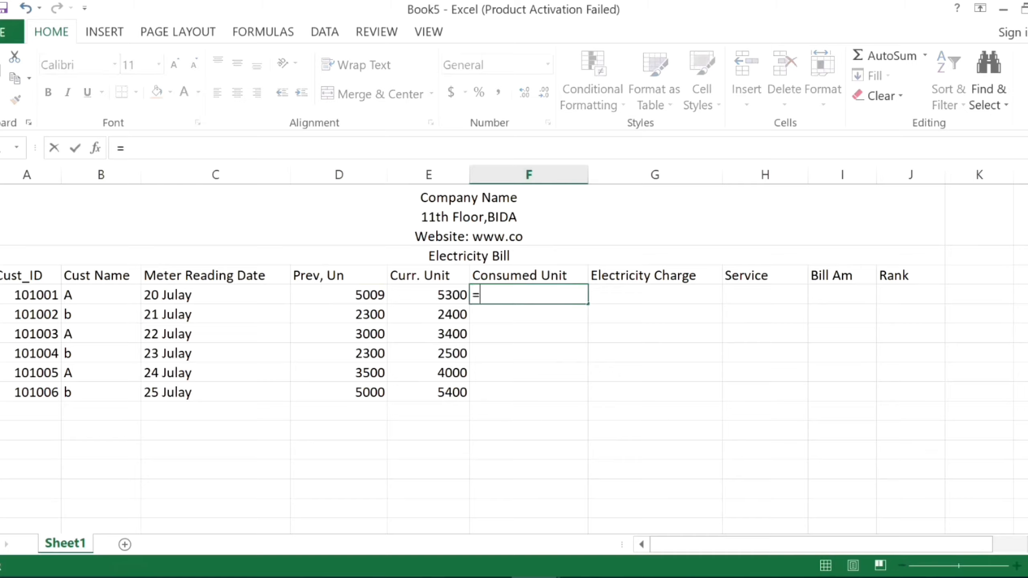
pyautogui.click(345, 296)
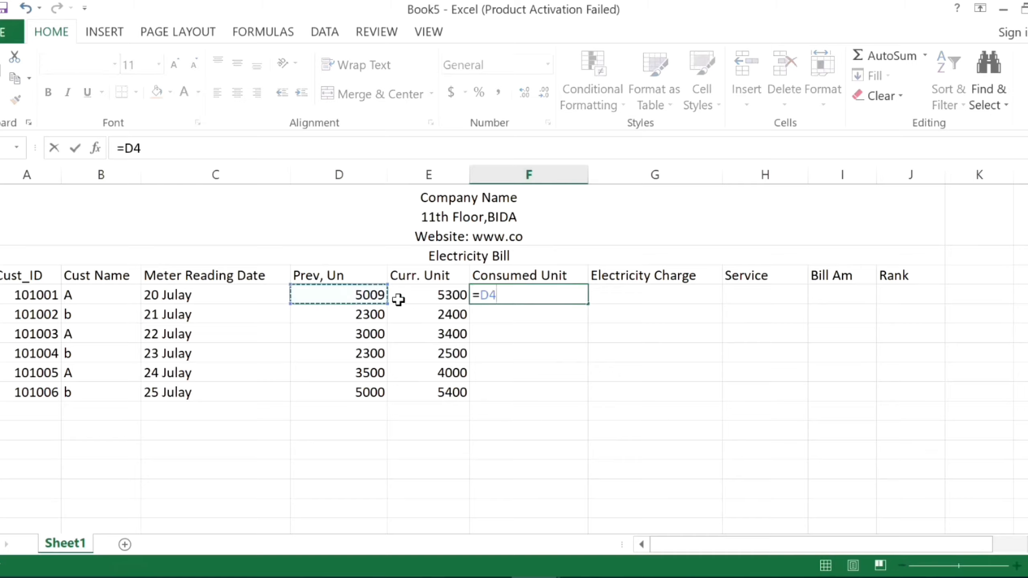
pyautogui.press('BackSpace')
pyautogui.press('BackSpace')
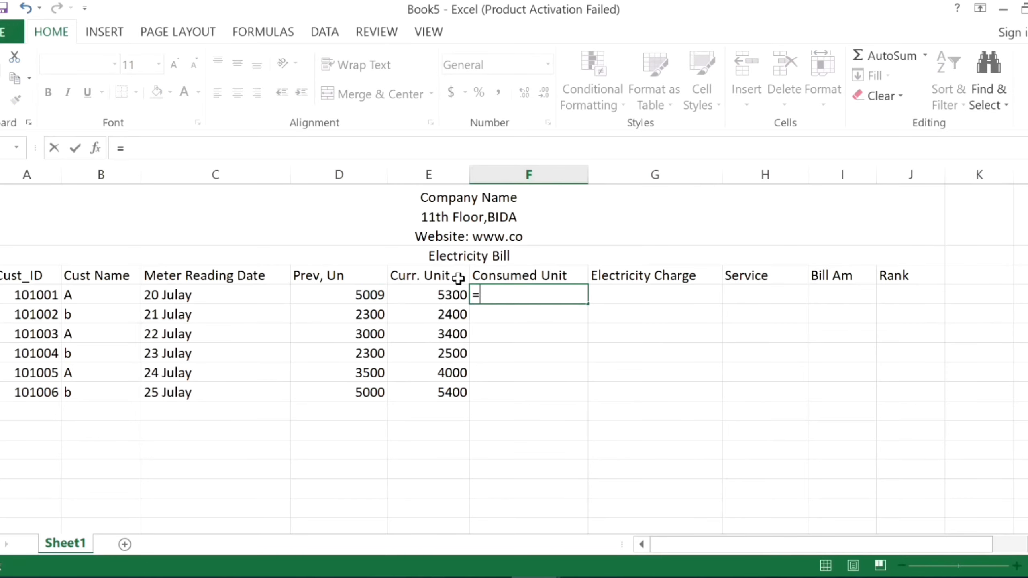
pyautogui.click(435, 290)
pyautogui.write('-')
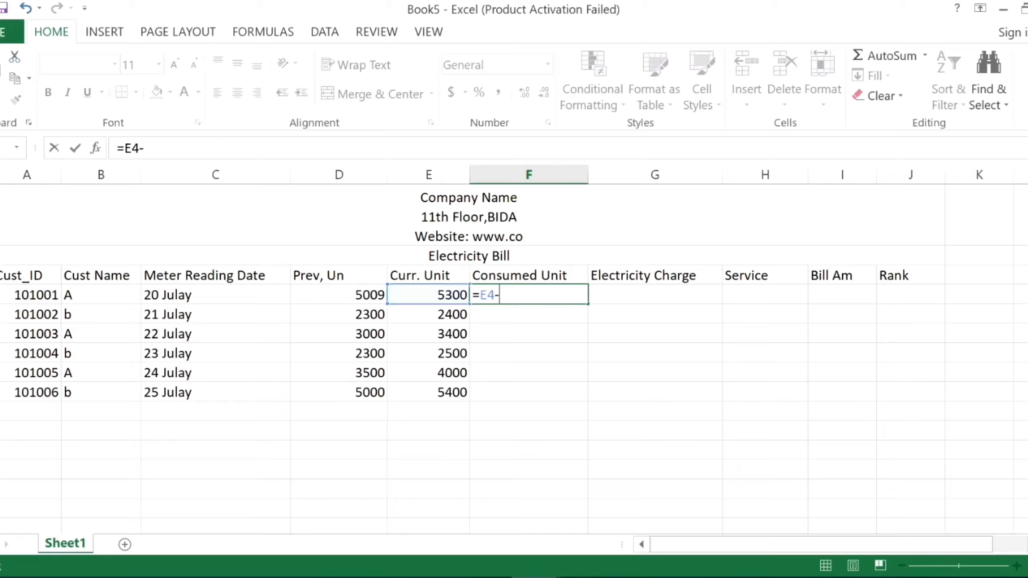
pyautogui.click(328, 298)
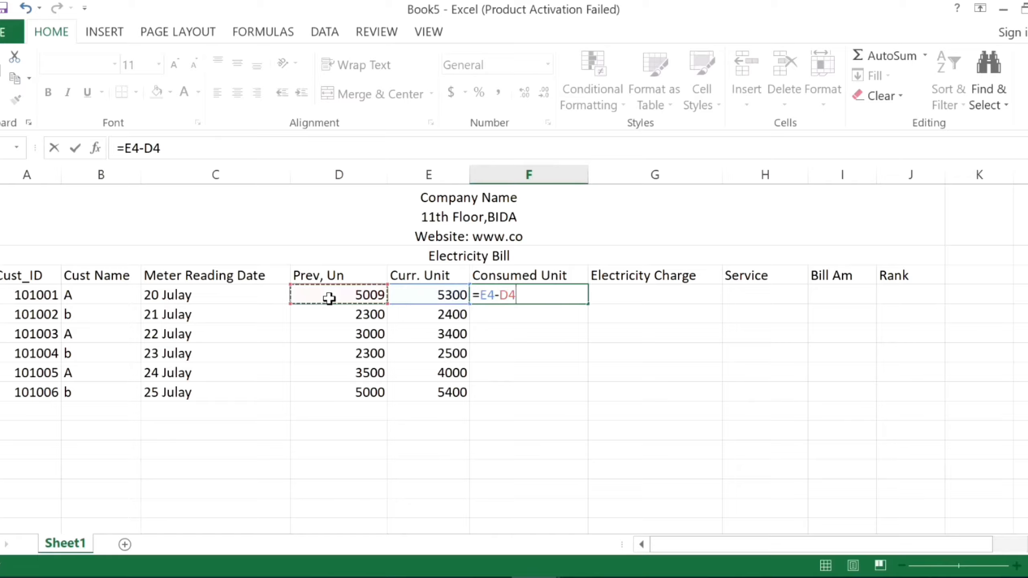
pyautogui.press('Return')
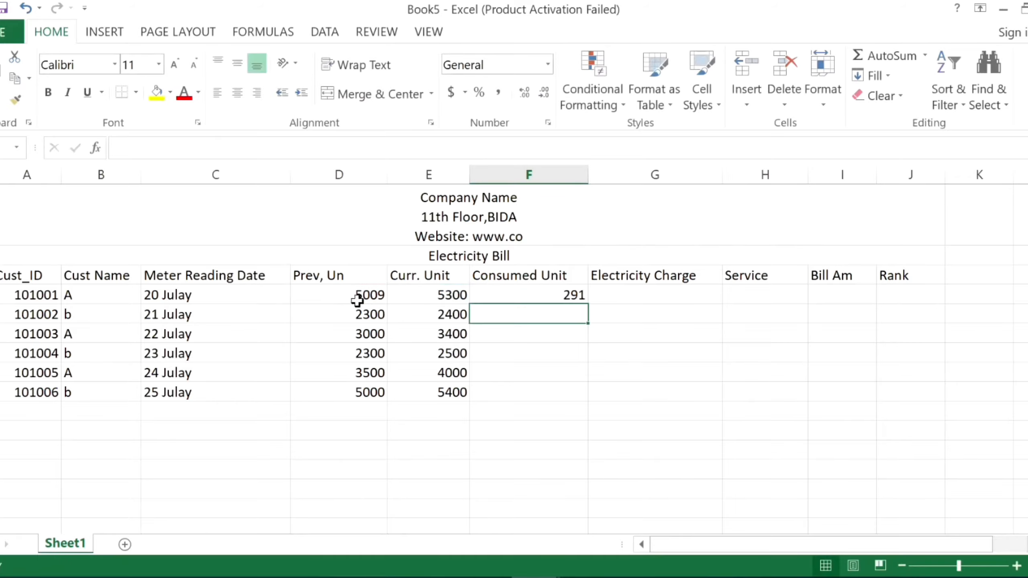
pyautogui.click(496, 297)
pyautogui.moveTo(587, 303); pyautogui.dragTo(582, 395)
# Check the subtraction formula in each customer's Consumed Unit cell.
pyautogui.click(553, 298)
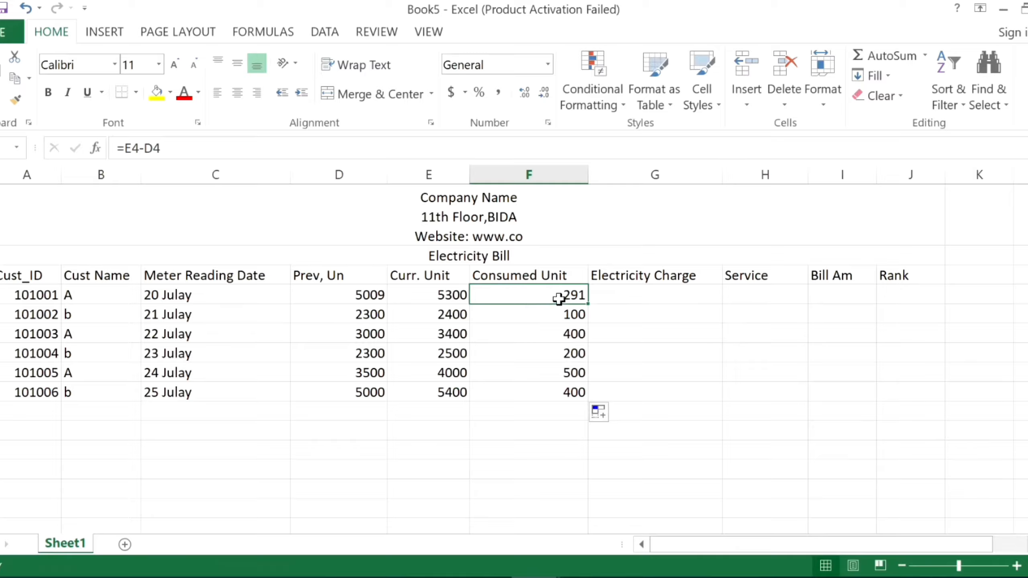
pyautogui.click(539, 318)
pyautogui.click(545, 332)
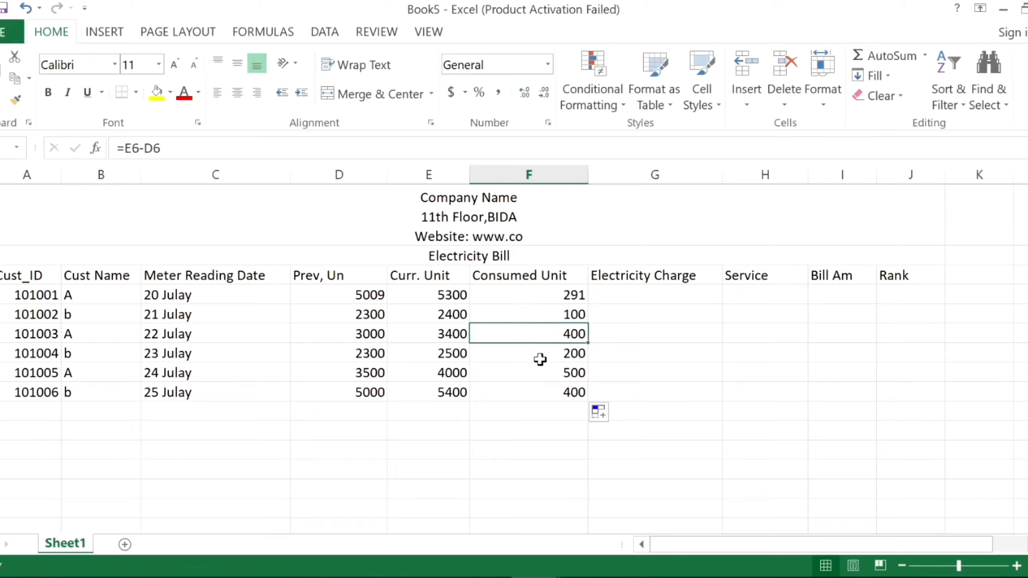
pyautogui.click(541, 359)
pyautogui.click(535, 372)
pyautogui.click(534, 397)
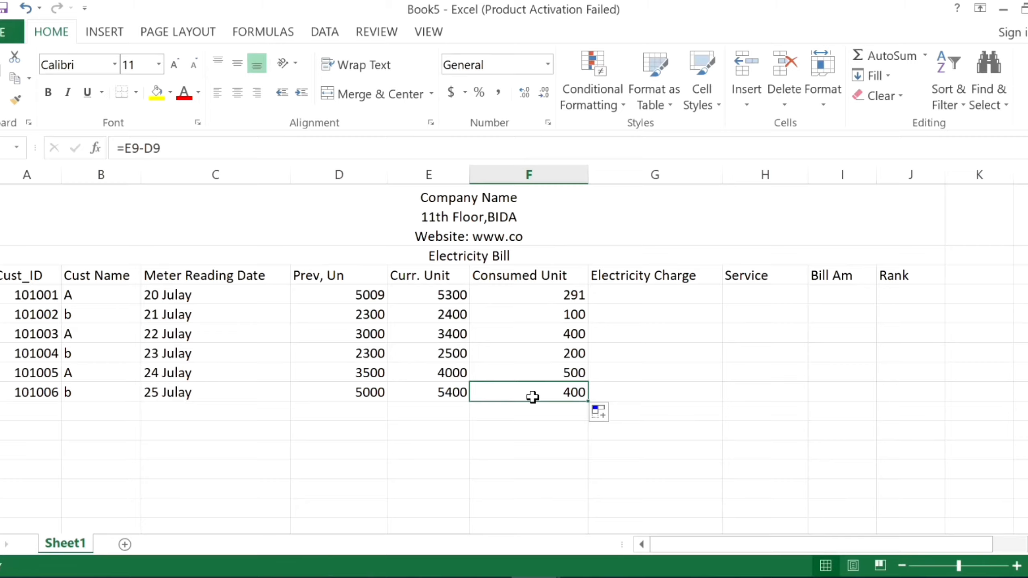
# Split the headings Meter Reading Date, Consumed Unit and Electricity Charge onto two lines after "Meter", "Consumed" and "Electricity".
pyautogui.doubleClick(219, 275)
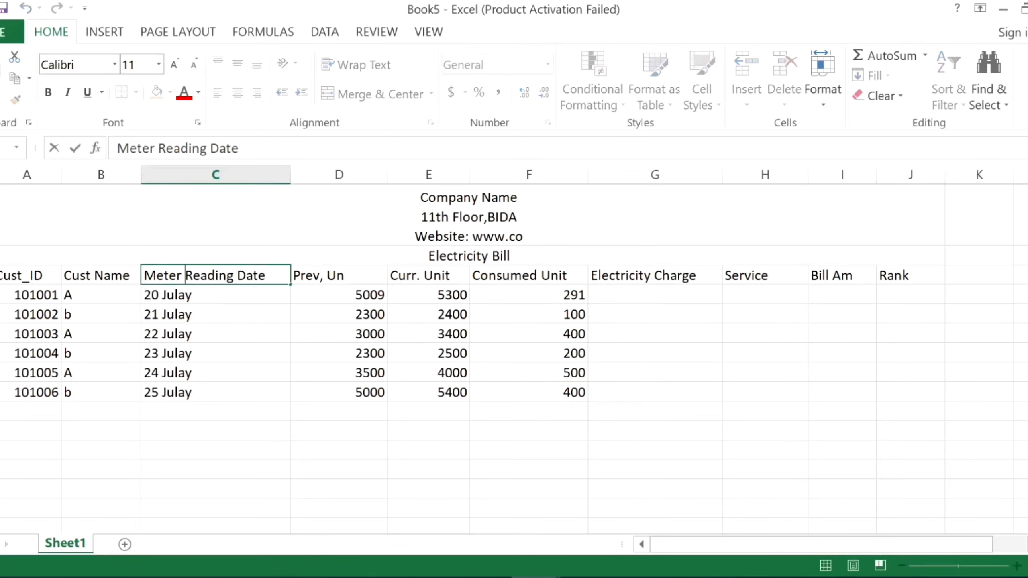
pyautogui.hotkey('alt', 'Return')
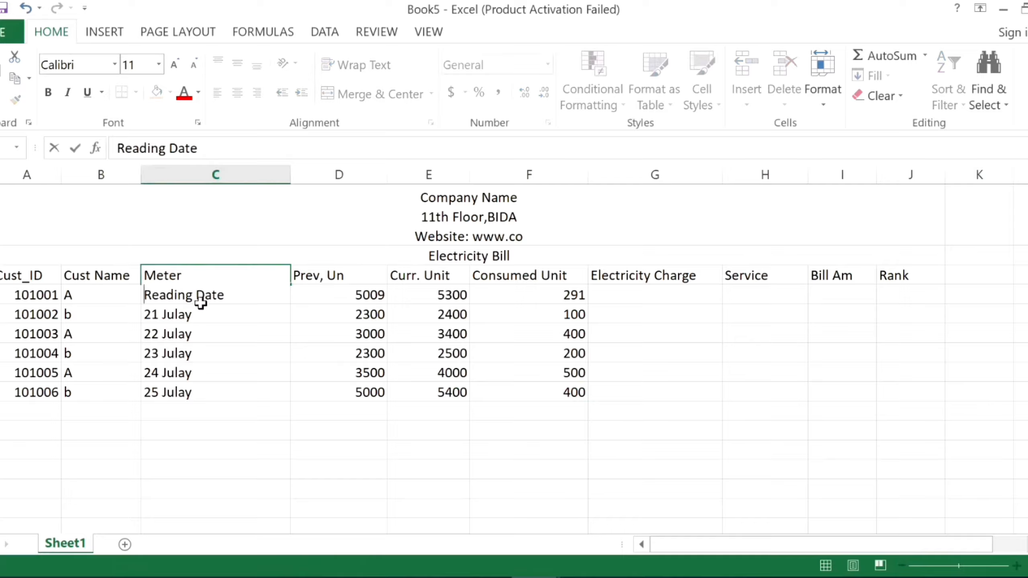
pyautogui.click(202, 369)
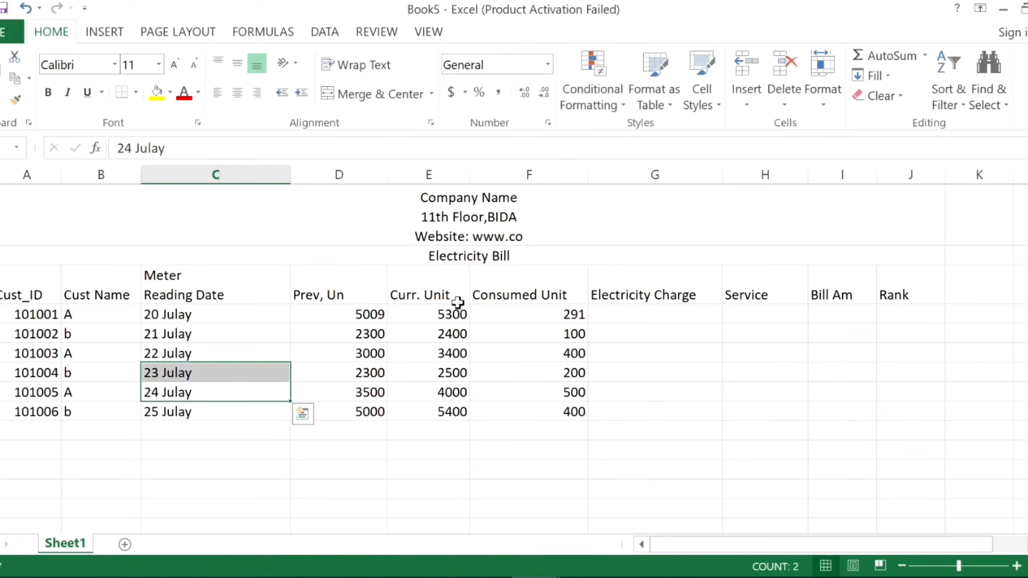
pyautogui.doubleClick(512, 278)
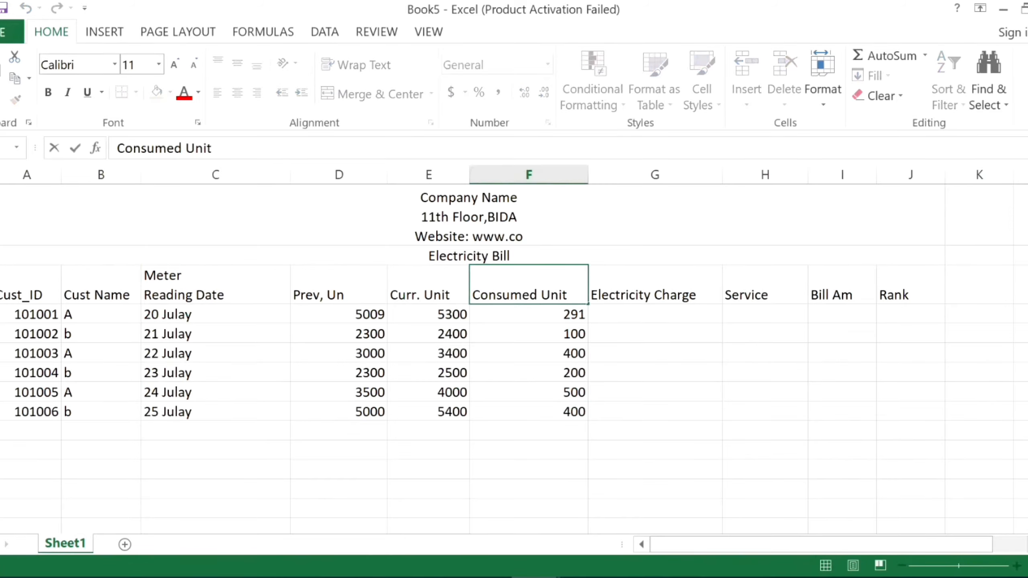
pyautogui.hotkey('alt', 'Return')
pyautogui.click(507, 459)
pyautogui.click(653, 293)
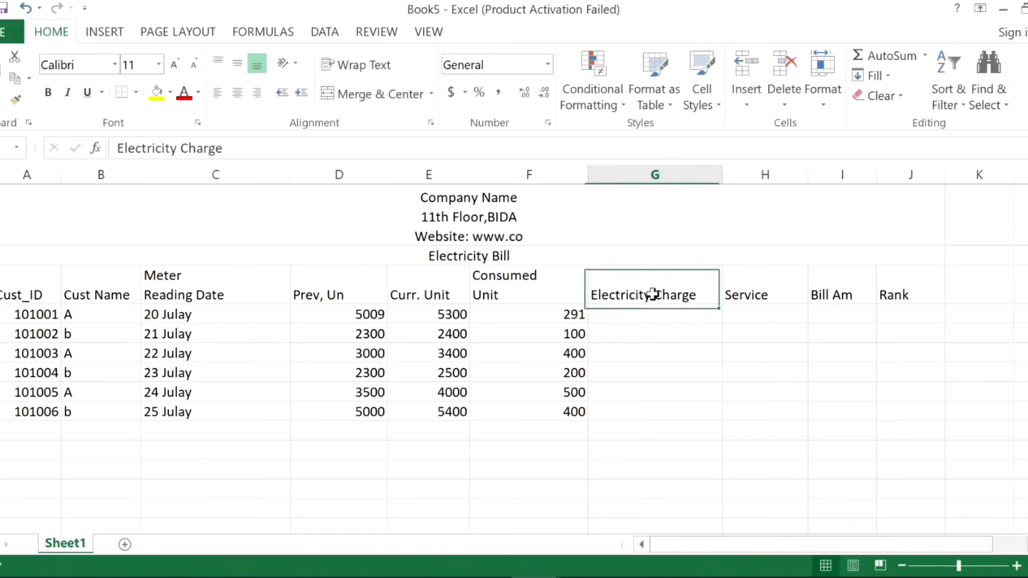
pyautogui.doubleClick(654, 294)
pyautogui.hotkey('alt', 'Return')
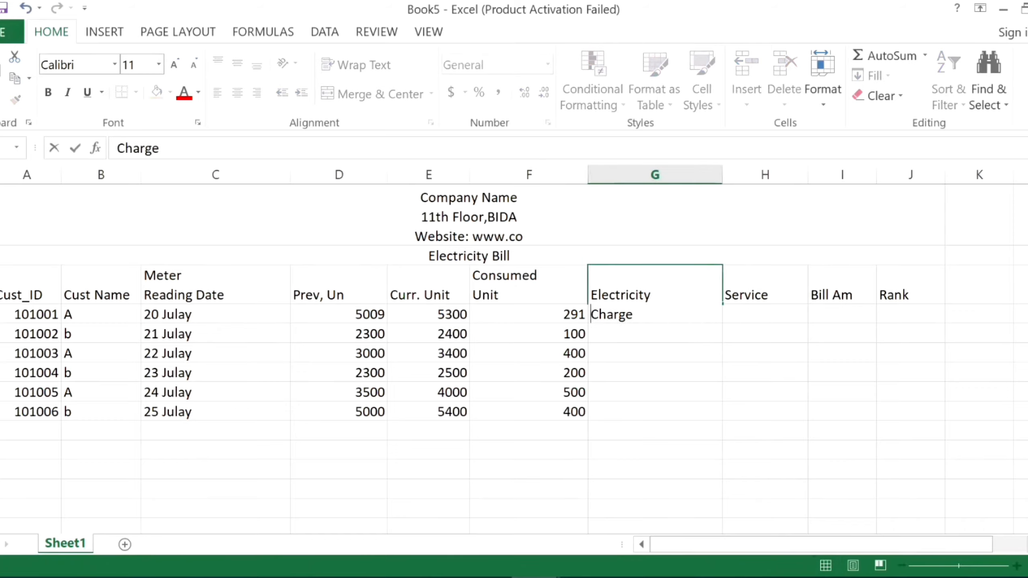
pyautogui.click(624, 394)
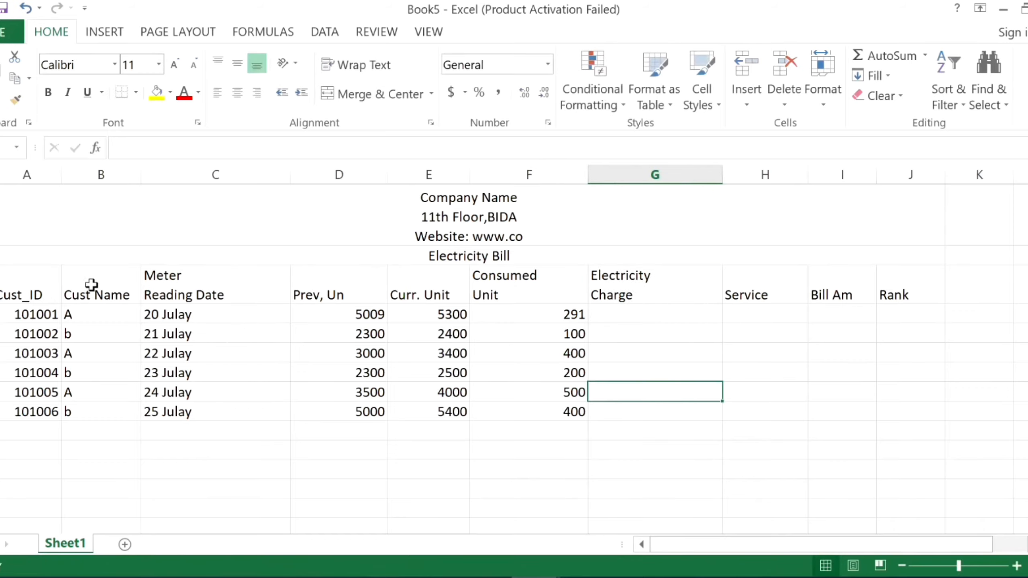
# Narrow the Meter Reading Date, "Prev, Un" and Consumed Unit columns to fit their headings.
pyautogui.moveTo(290, 174); pyautogui.dragTo(233, 187)
pyautogui.moveTo(328, 172); pyautogui.dragTo(304, 179)
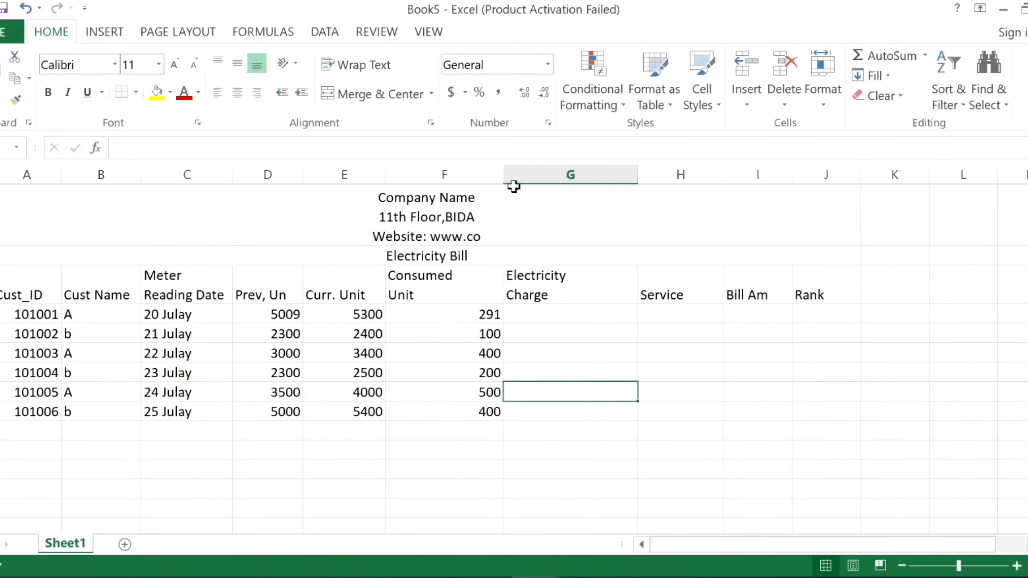
pyautogui.moveTo(506, 171); pyautogui.dragTo(459, 182)
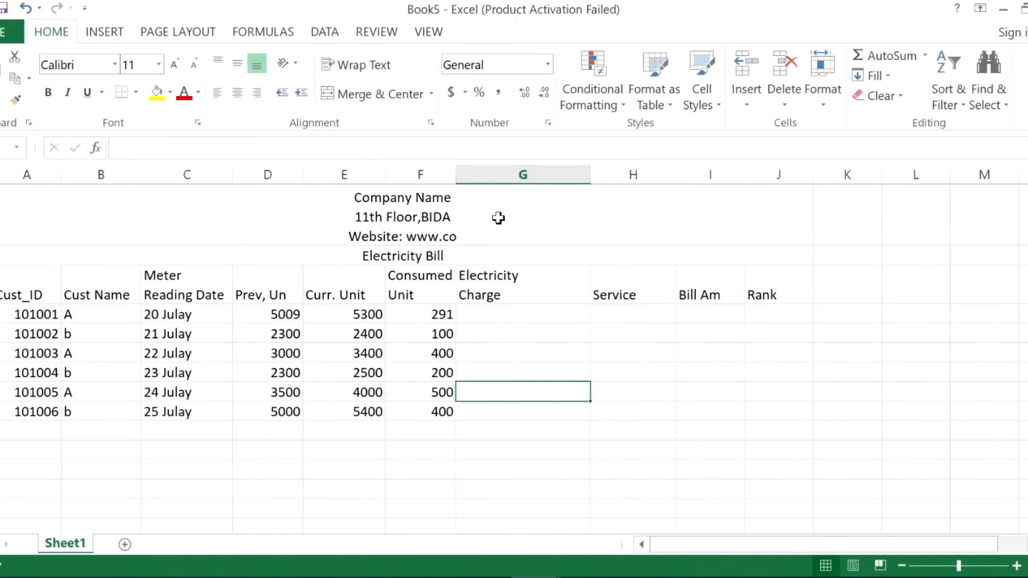
# Enter the formula =IF(F4<=100,F4*7) in the first customer's Electricity Charge cell.
pyautogui.click(497, 315)
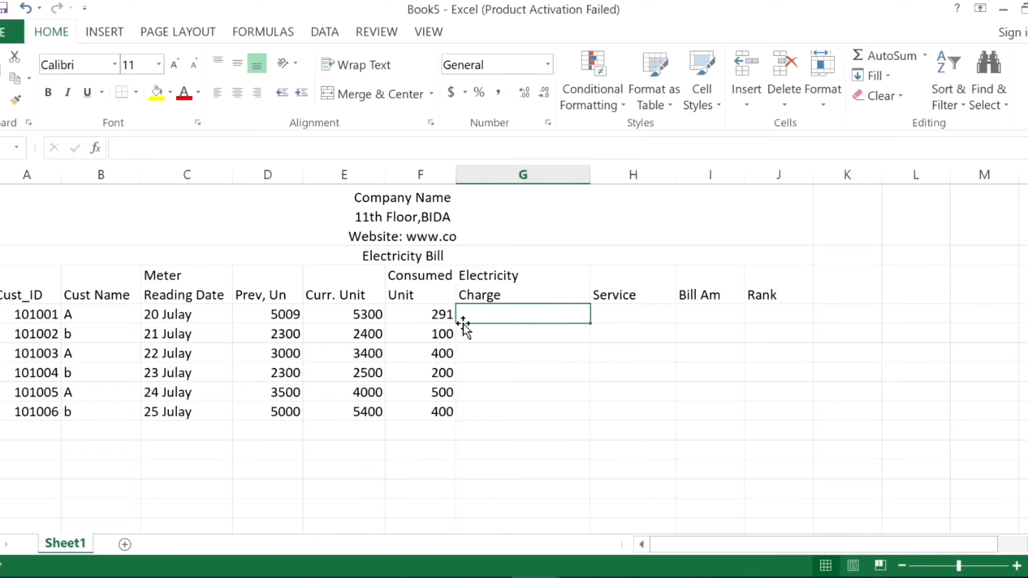
pyautogui.doubleClick(484, 315)
pyautogui.write('=')
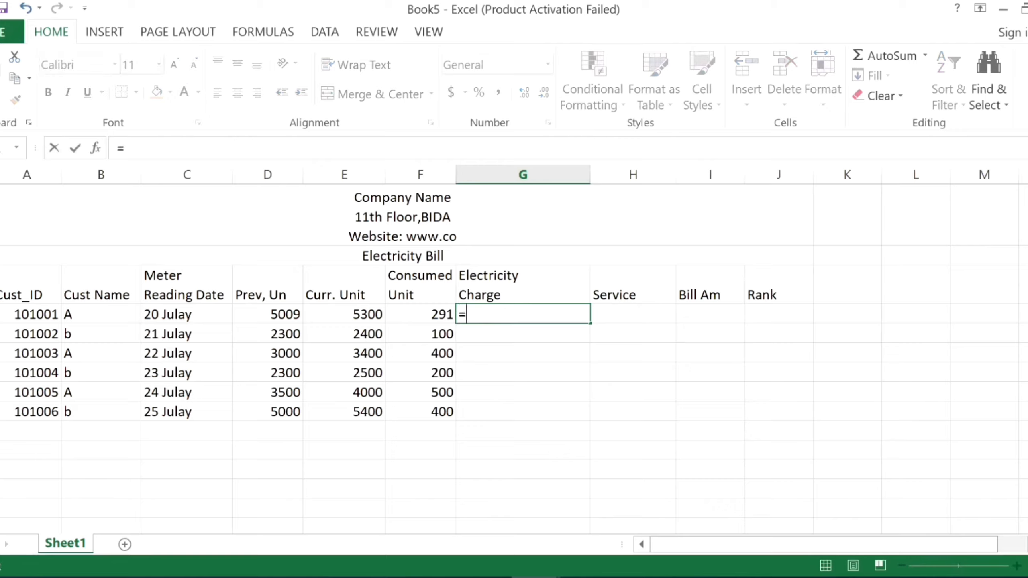
pyautogui.write('if(')
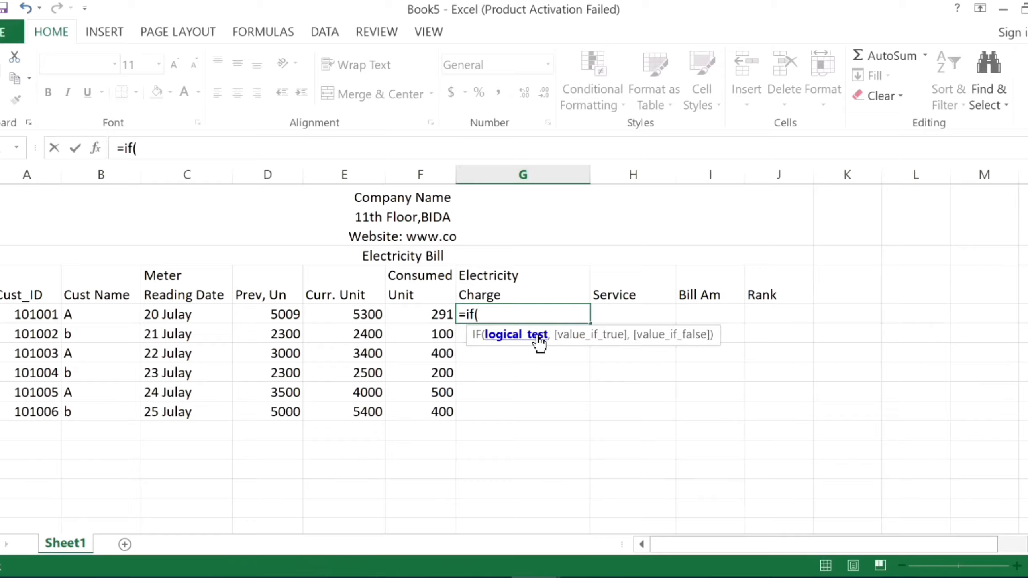
pyautogui.click(416, 315)
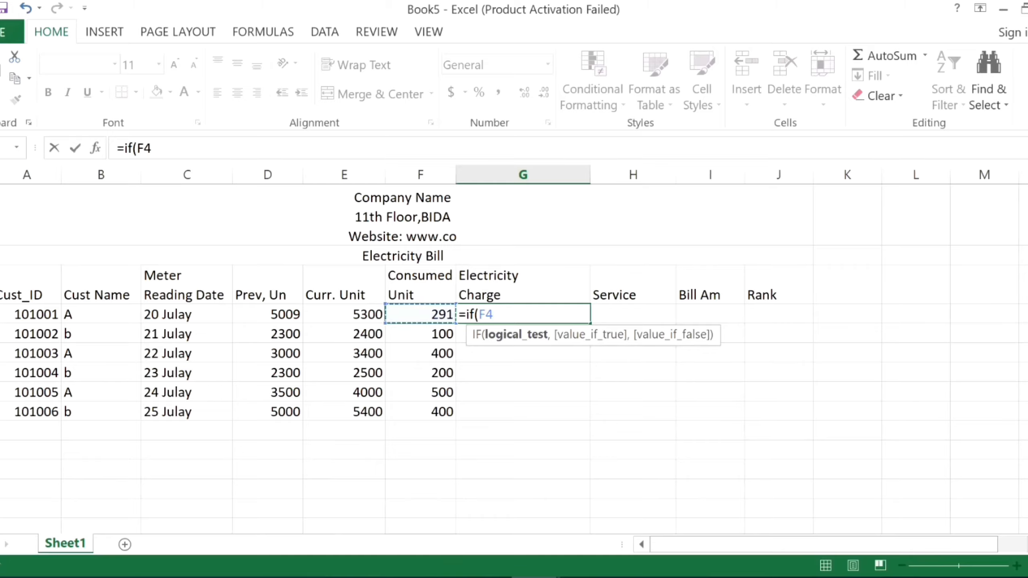
pyautogui.write('<')
pyautogui.write('100')
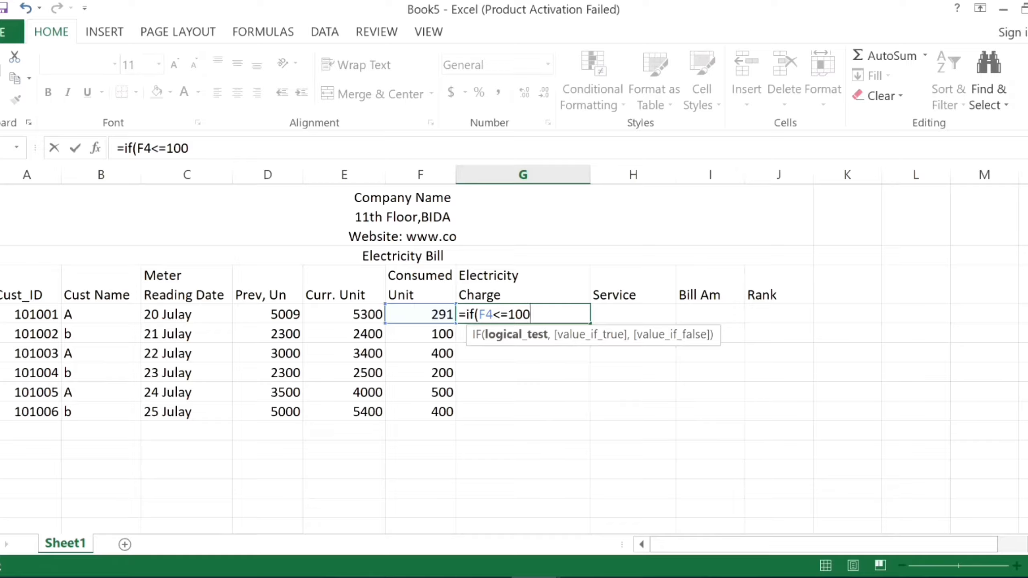
pyautogui.write(',')
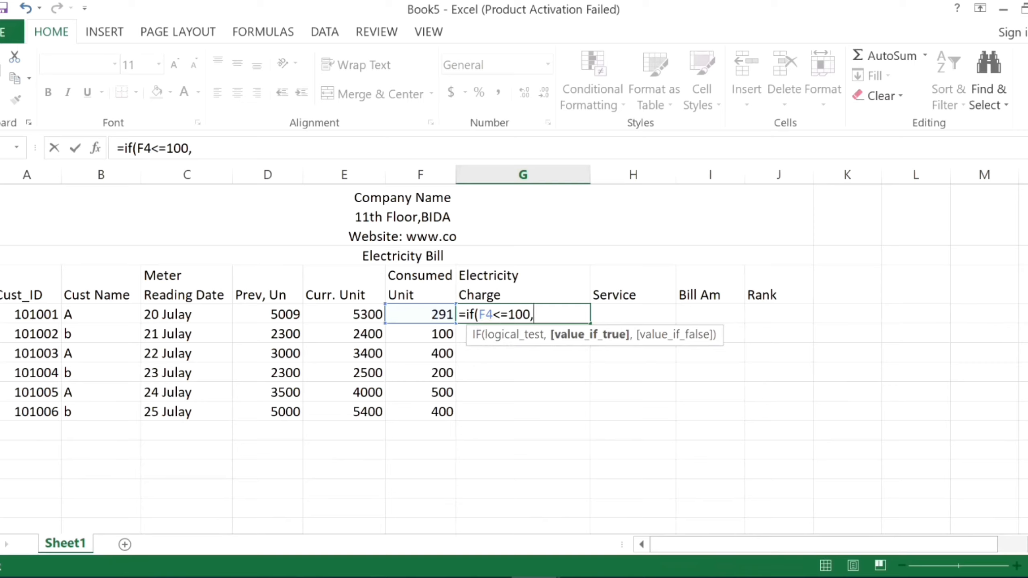
pyautogui.write('f')
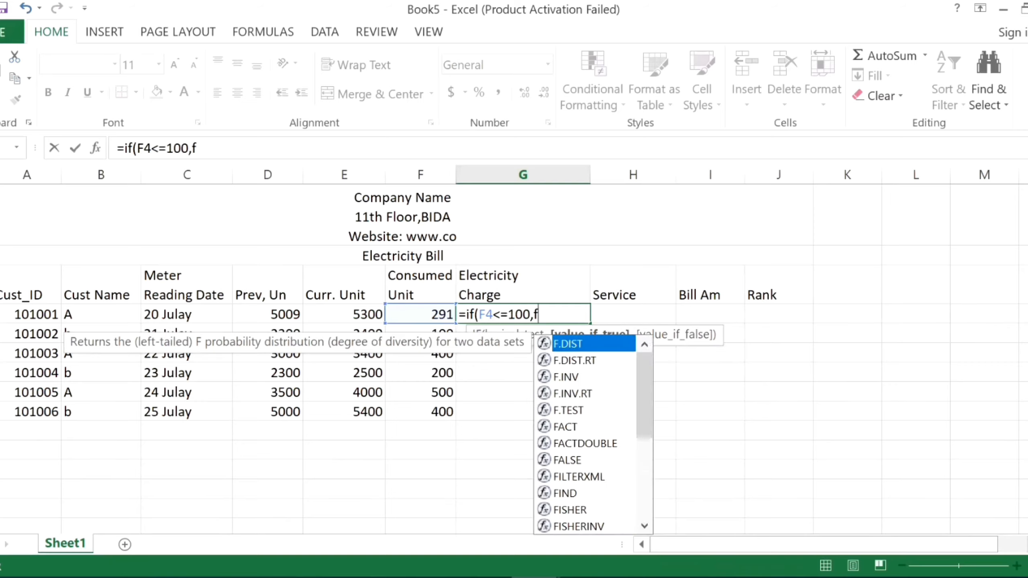
pyautogui.write('4*')
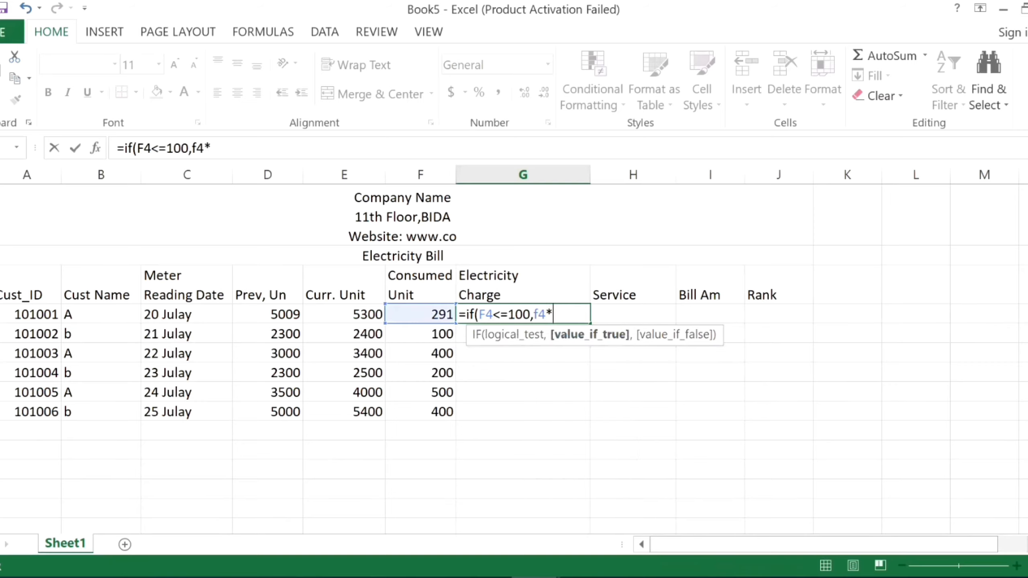
pyautogui.write('7')
pyautogui.press('Return')
# Reopen the first customer's Electricity Charge formula, remove its closing parenthesis and add a comma after F4*7.
pyautogui.scroll(5, 672, 349)
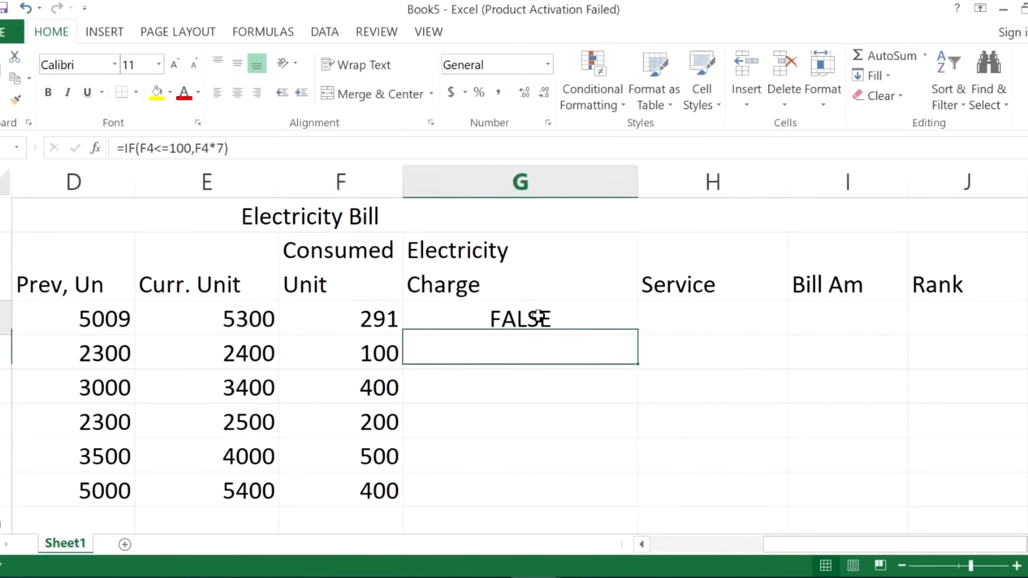
pyautogui.doubleClick(539, 317)
pyautogui.press('End')
pyautogui.press('BackSpace')
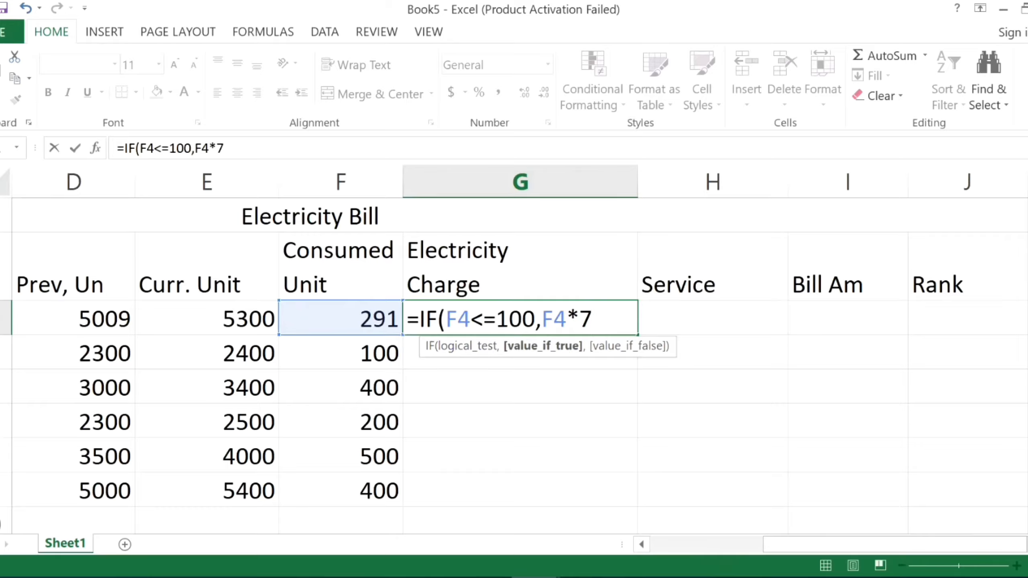
pyautogui.moveTo(471, 319); pyautogui.dragTo(483, 319)
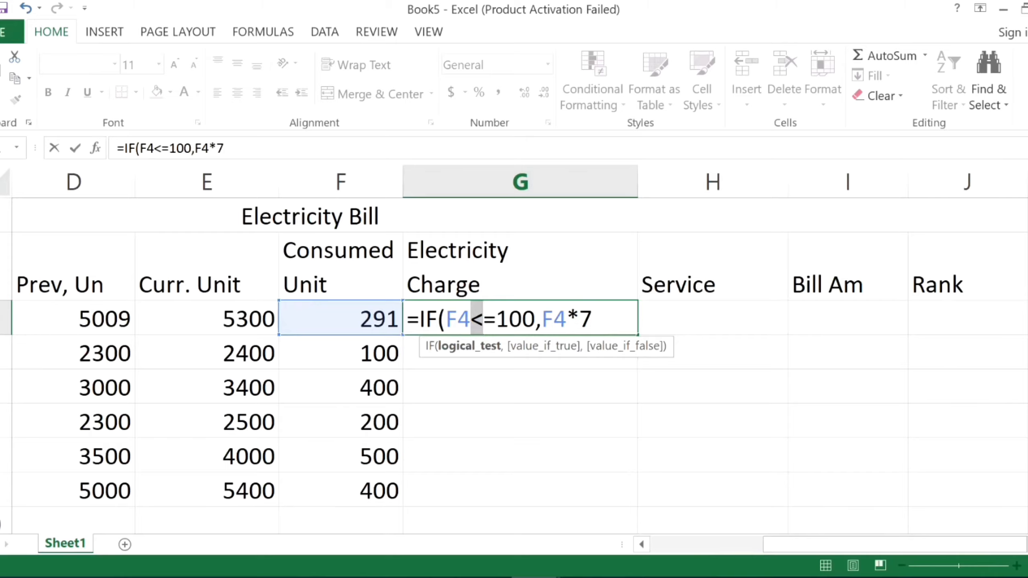
pyautogui.moveTo(484, 319); pyautogui.dragTo(496, 320)
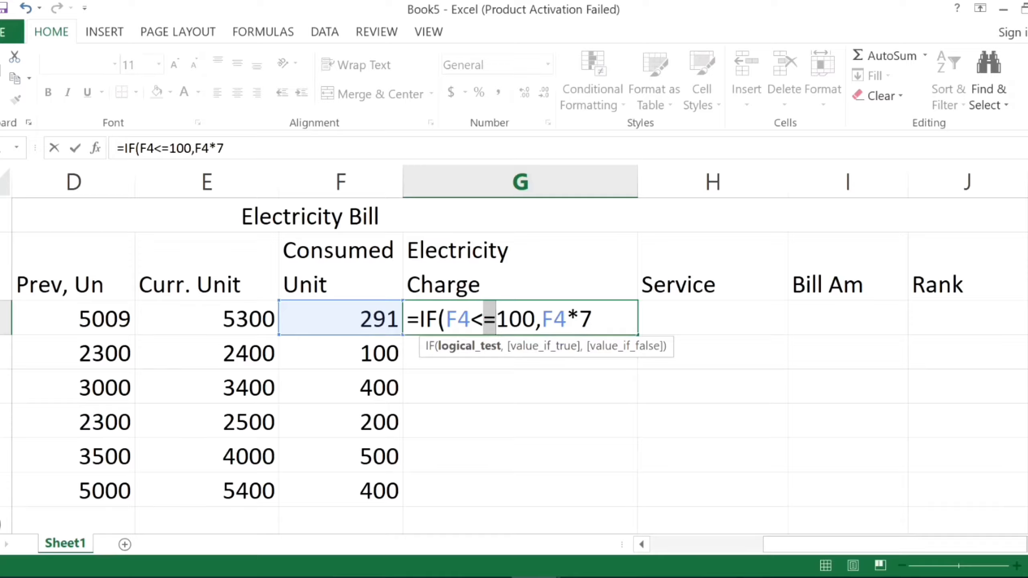
pyautogui.moveTo(497, 319); pyautogui.dragTo(592, 320)
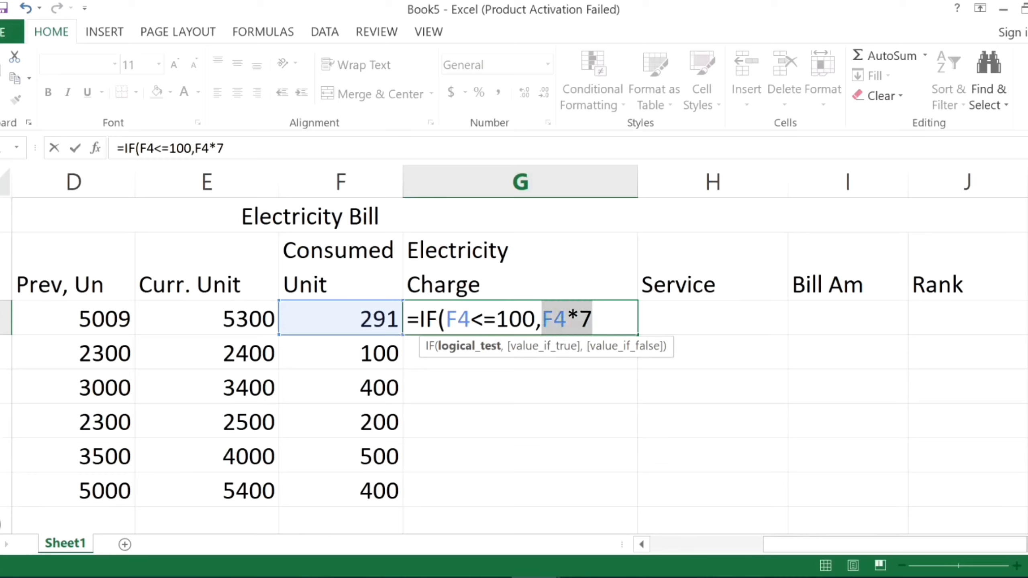
pyautogui.click(593, 319)
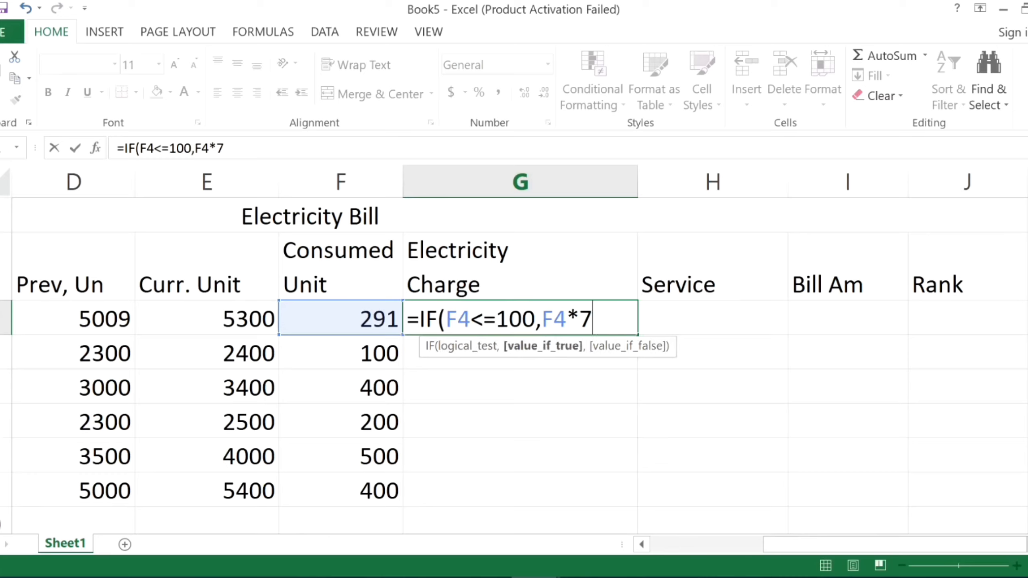
pyautogui.write(',')
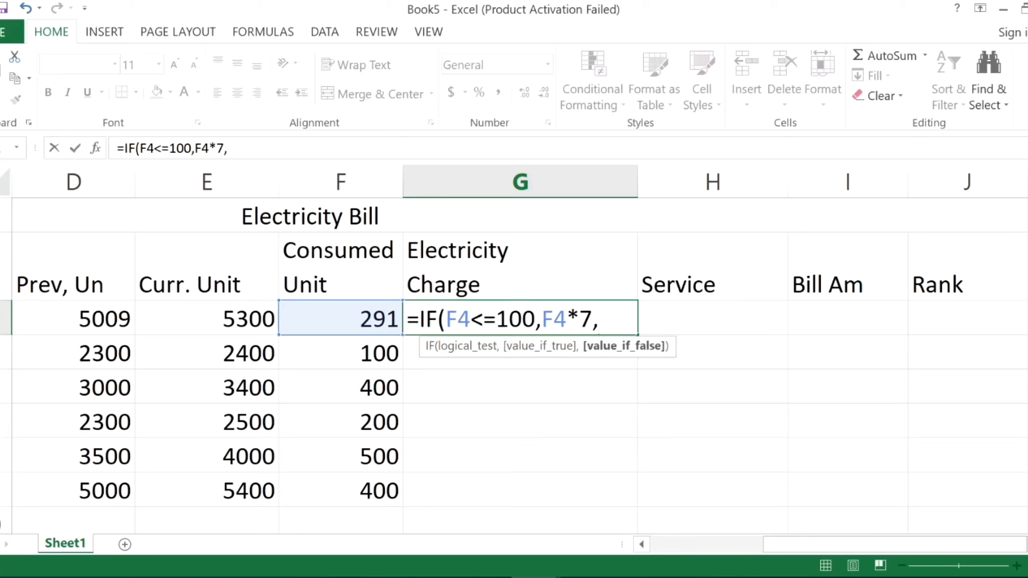
# Copy the IF( part of the formula to its end and adapt the copy to IF(F4<=200,F4*8,.
pyautogui.moveTo(599, 319); pyautogui.dragTo(420, 320)
pyautogui.hotkey('ctrl', 'c')
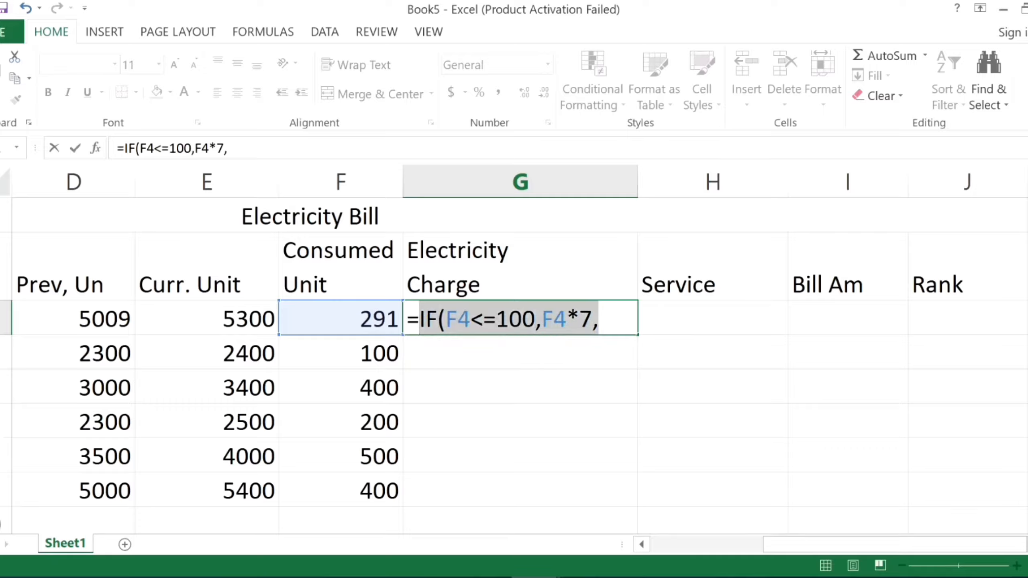
pyautogui.click(601, 320)
pyautogui.hotkey('ctrl', 'v')
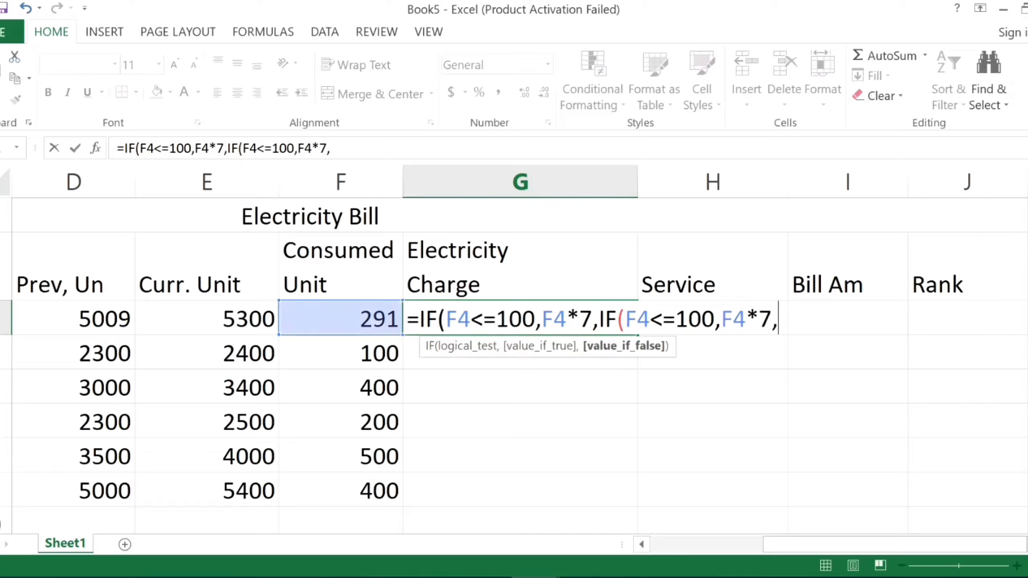
pyautogui.moveTo(689, 319); pyautogui.dragTo(675, 319)
pyautogui.write('2')
pyautogui.moveTo(759, 319); pyautogui.dragTo(772, 319)
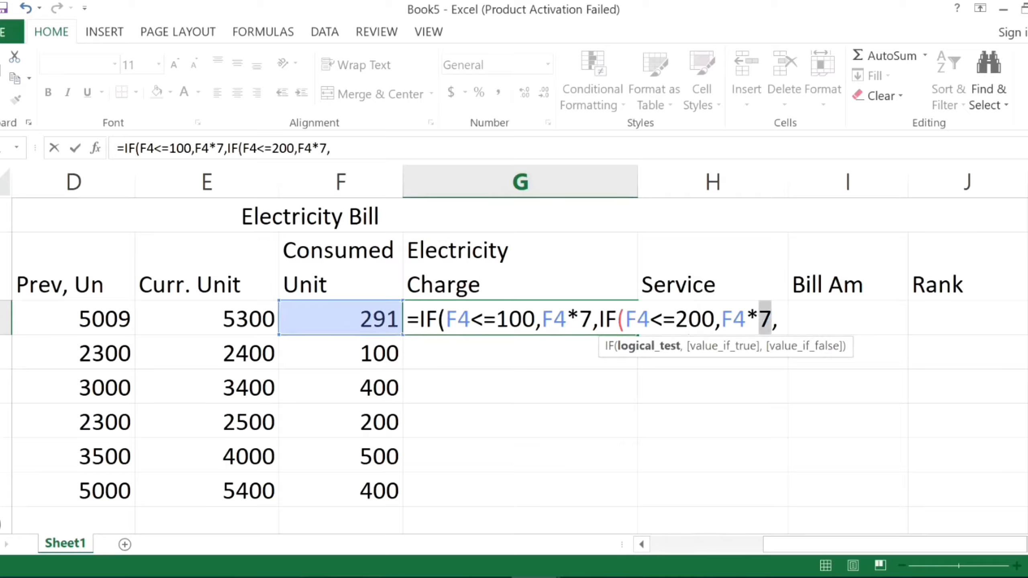
pyautogui.write('8')
pyautogui.press('End')
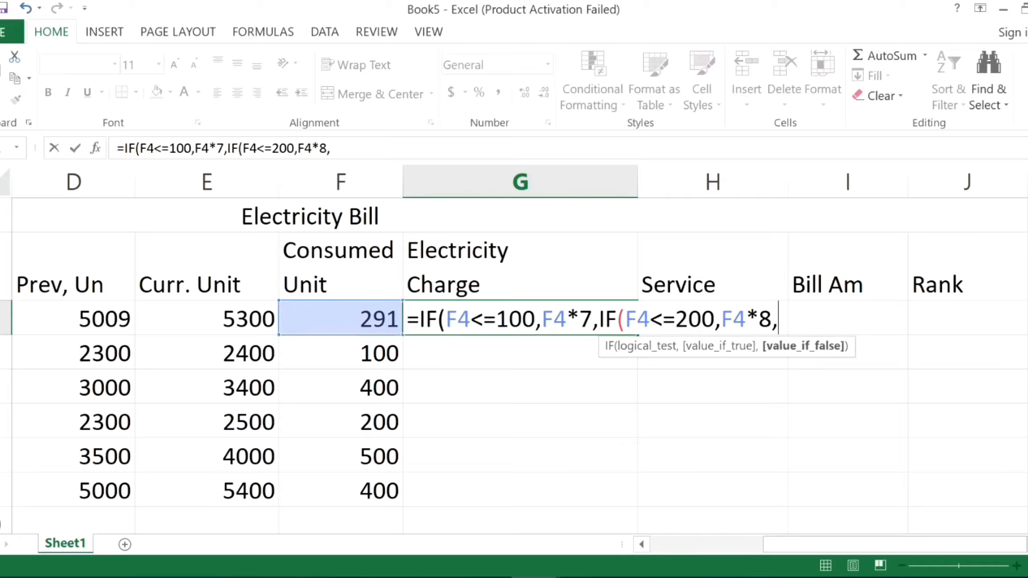
# Append a third nested condition to the charge formula, adapted to IF(F4<=300,F4*10,.
pyautogui.hotkey('ctrl', 'v')
pyautogui.moveTo(868, 319); pyautogui.dragTo(855, 319)
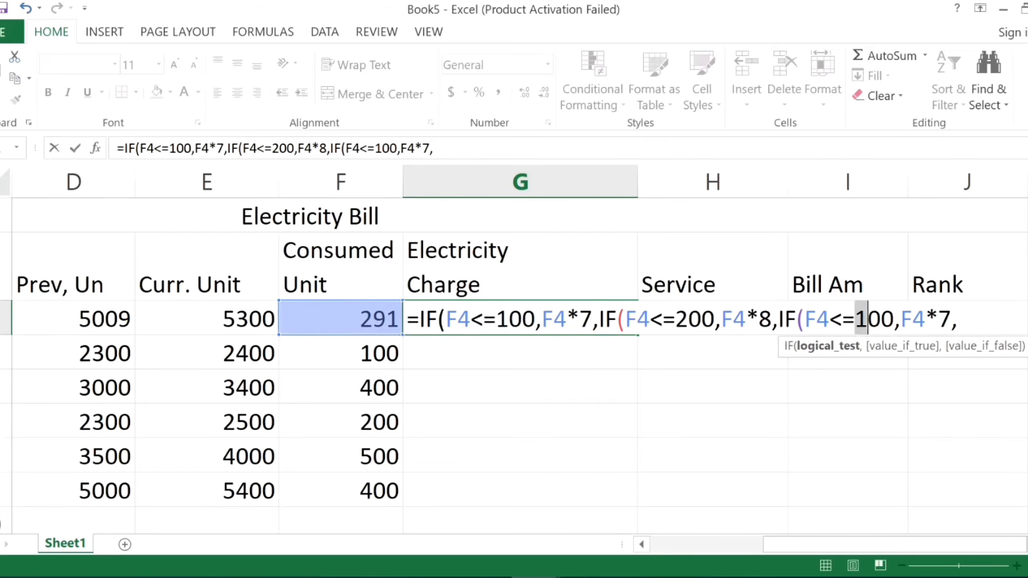
pyautogui.write('3')
pyautogui.moveTo(938, 319); pyautogui.dragTo(953, 319)
pyautogui.write('10')
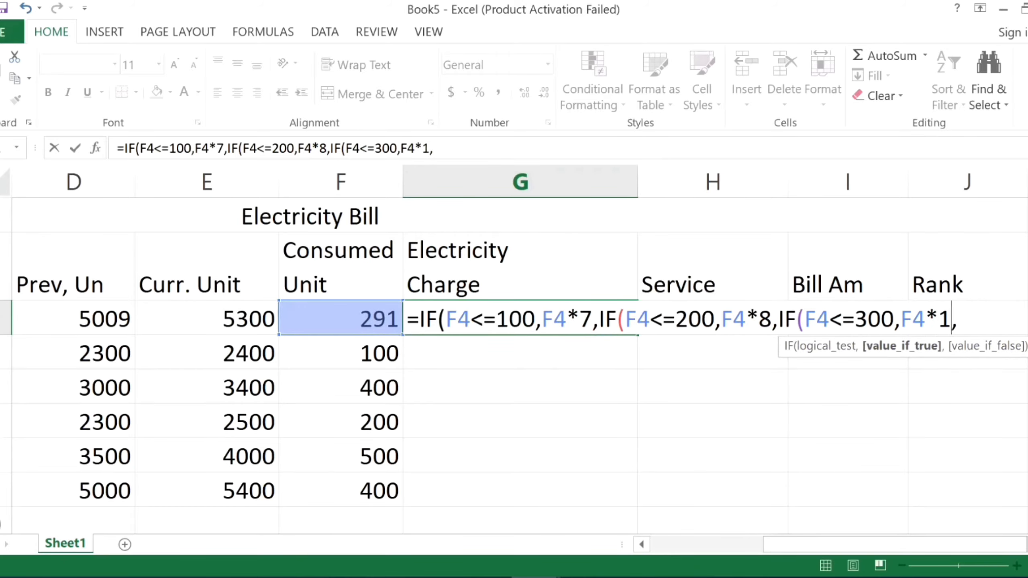
# Append a fourth nested condition to the charge formula, adapted to IF(F4<=400,F4*12,.
pyautogui.hotkey('ctrl', 'v')
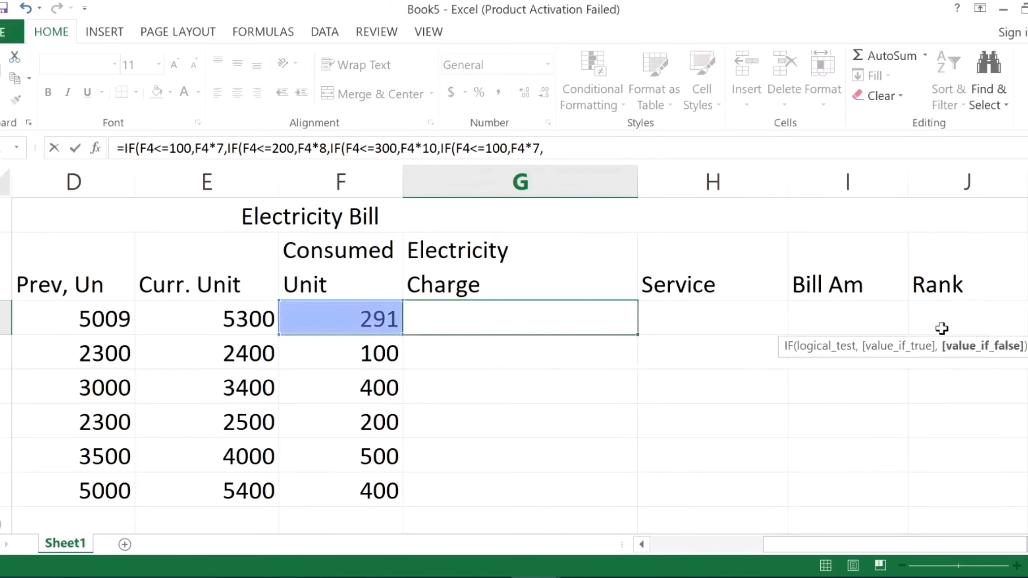
pyautogui.scroll(-1, 919, 369)
pyautogui.scroll(2, 866, 405)
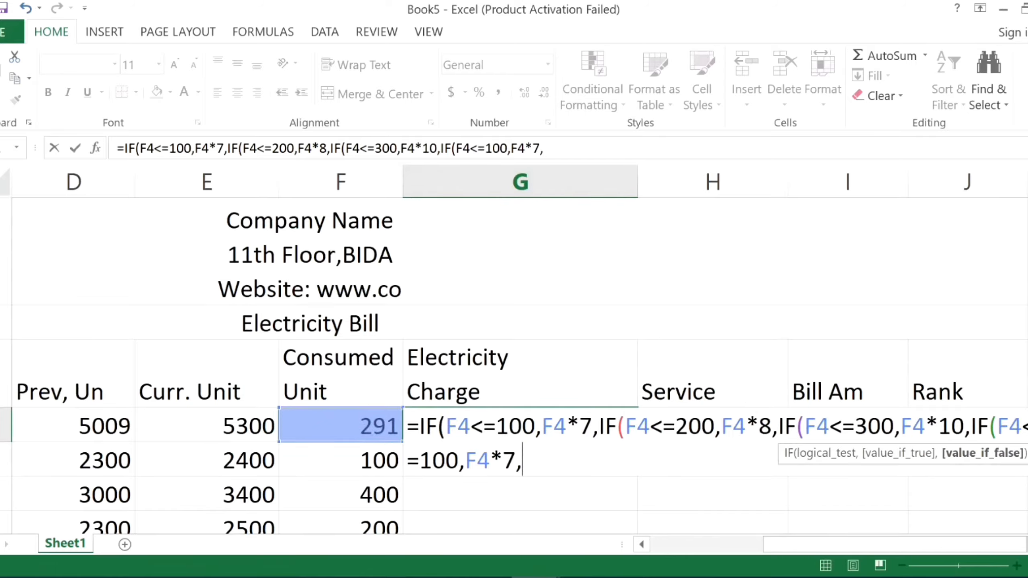
pyautogui.moveTo(419, 461); pyautogui.dragTo(433, 461)
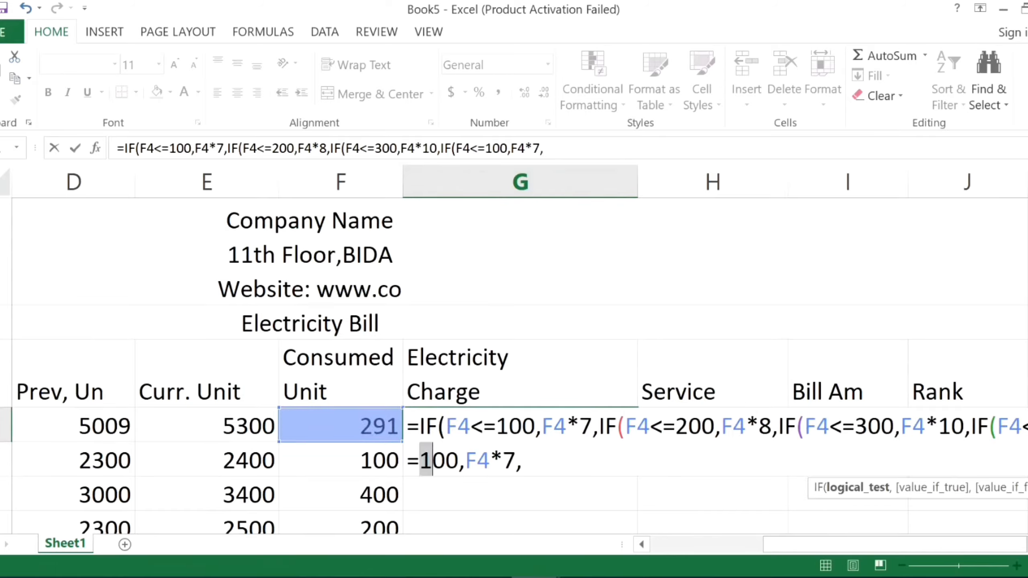
pyautogui.write('4')
pyautogui.moveTo(503, 461); pyautogui.dragTo(516, 462)
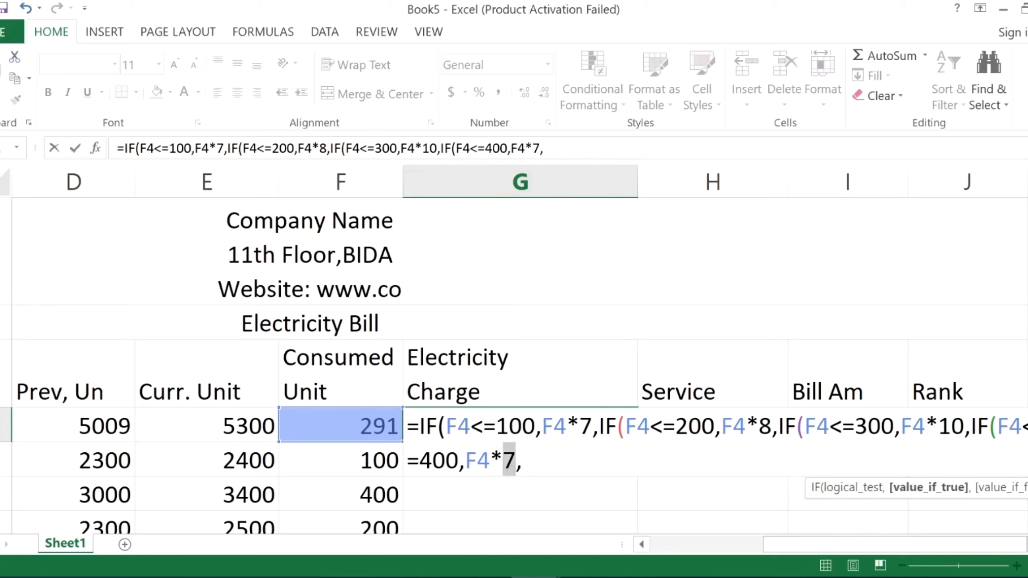
pyautogui.write('12')
# Append a fifth nested condition to the charge formula, adapted to IF(F4>=400,F4*15.
pyautogui.hotkey('ctrl', 'v')
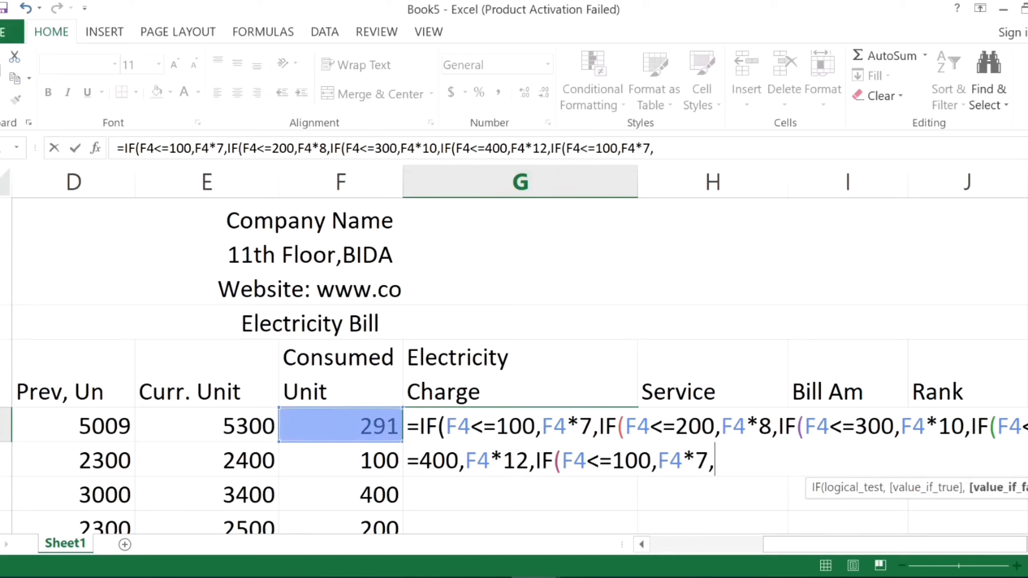
pyautogui.moveTo(587, 461); pyautogui.dragTo(600, 462)
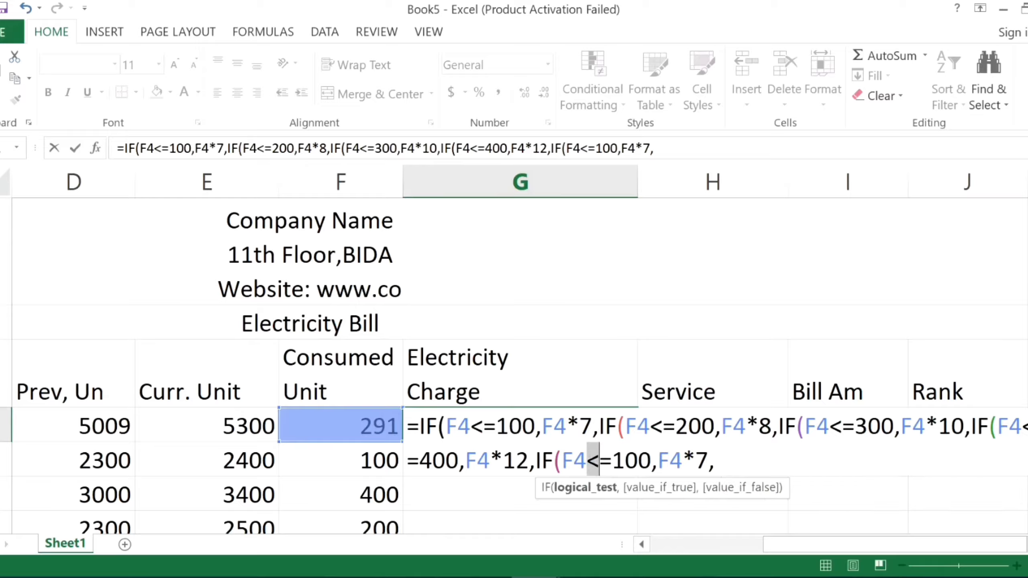
pyautogui.write('>')
pyautogui.press('Right')
pyautogui.hotkey('shift', 'Right')
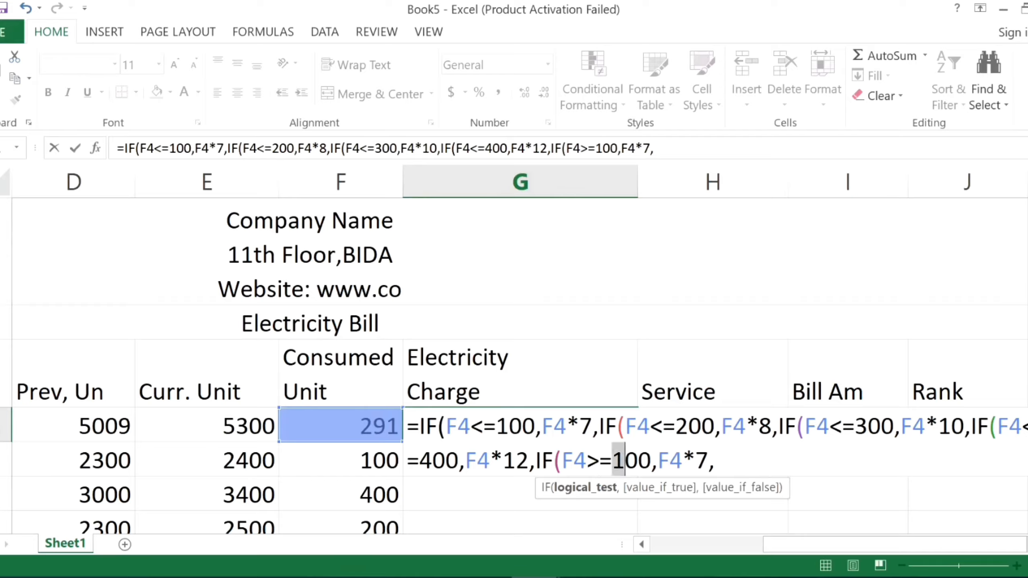
pyautogui.write('4')
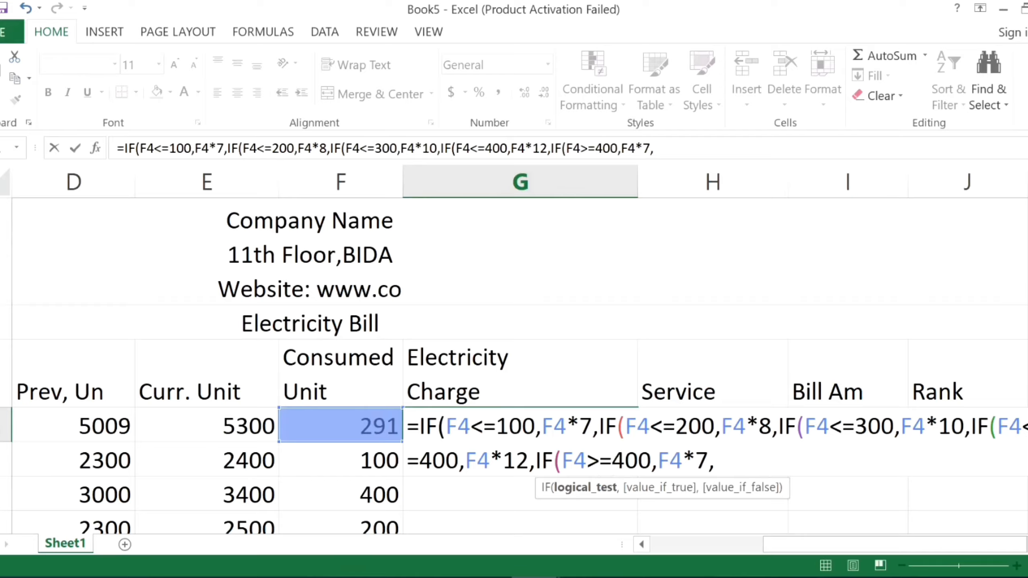
pyautogui.press('Right')
pyautogui.press('Right')
pyautogui.press('Right')
pyautogui.press('Right')
pyautogui.press('Right')
pyautogui.press('Right')
pyautogui.hotkey('shift', 'Right')
pyautogui.write('15')
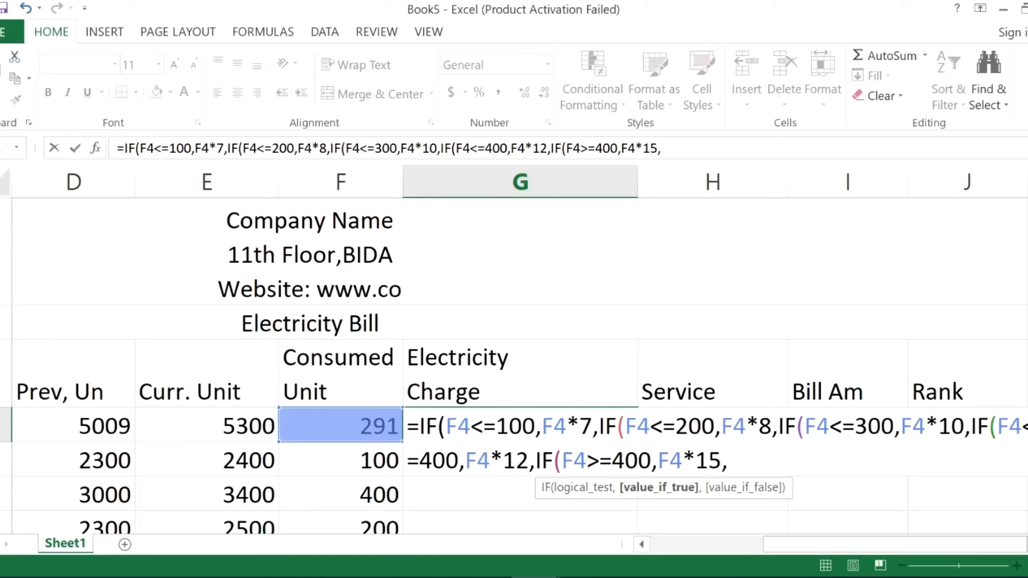
# Replace the trailing comma with five closing parentheses and commit the nested IF formula.
pyautogui.press('Right')
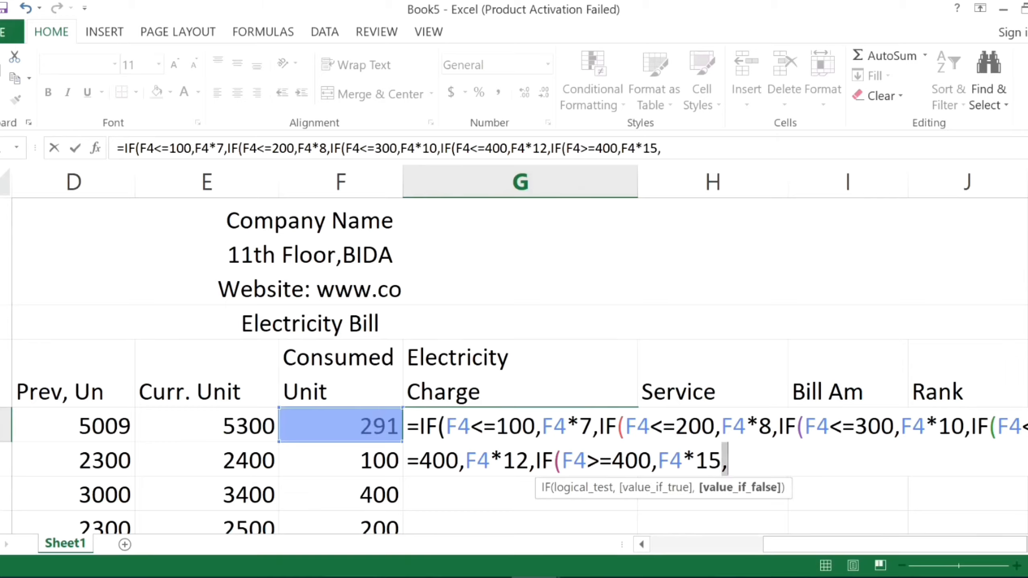
pyautogui.press('BackSpace')
pyautogui.write(')')
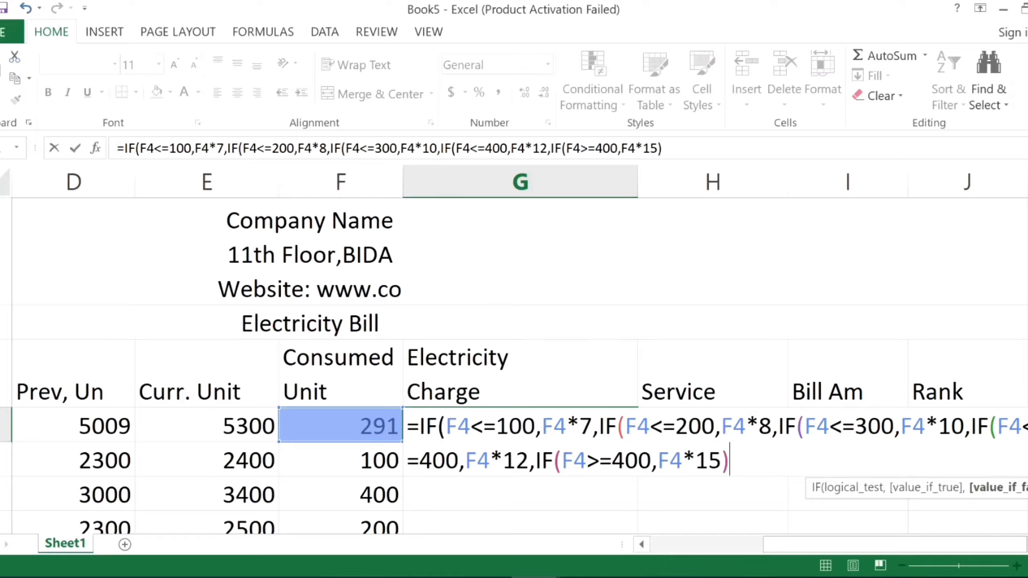
pyautogui.write(')))')
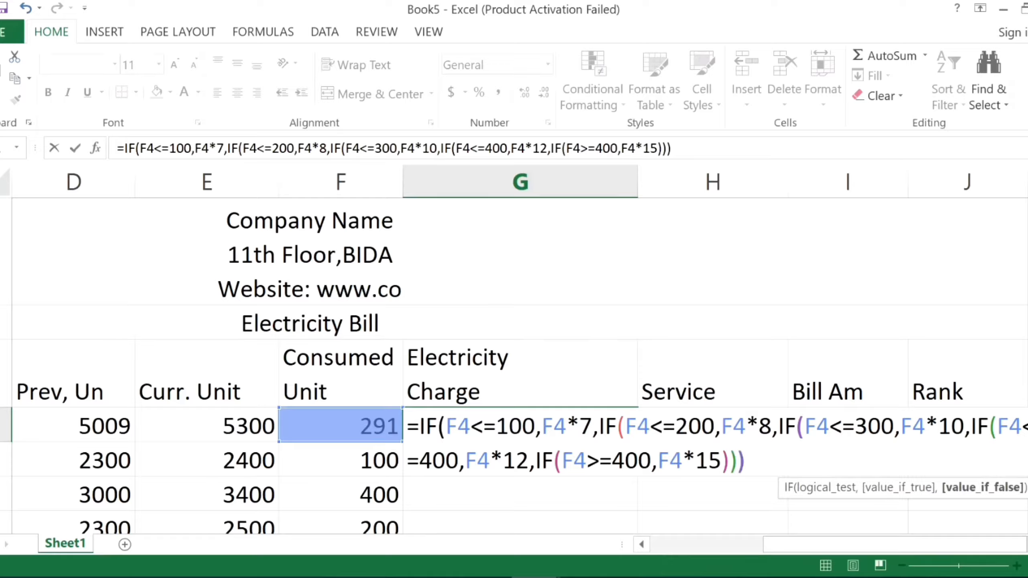
pyautogui.write(')')
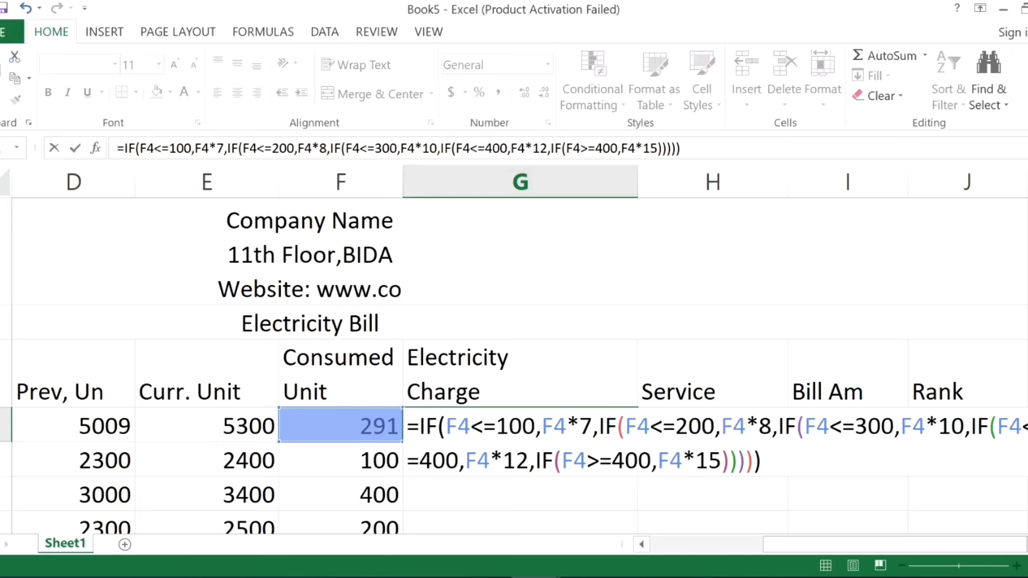
pyautogui.press('Return')
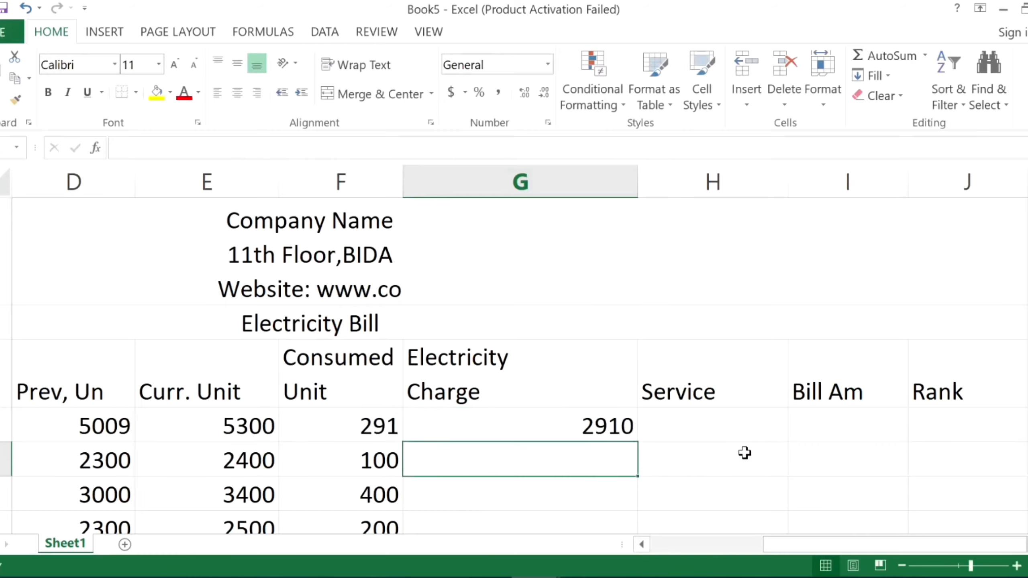
# Fill the nested IF electricity charge formula from G4 down through G9.
pyautogui.click(632, 426)
pyautogui.scroll(-2, 635, 395)
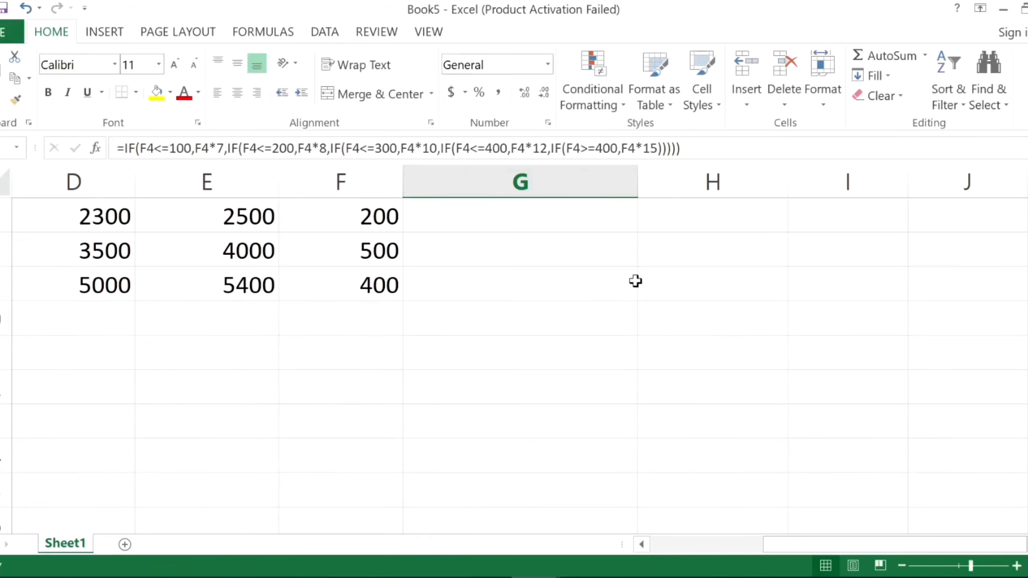
pyautogui.scroll(1, 636, 281)
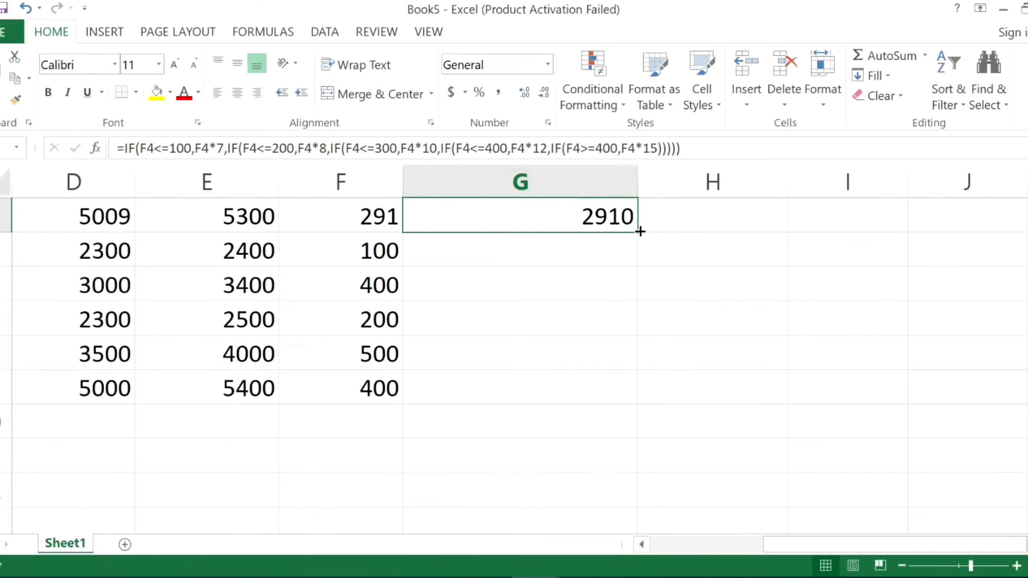
pyautogui.moveTo(640, 232); pyautogui.dragTo(613, 403)
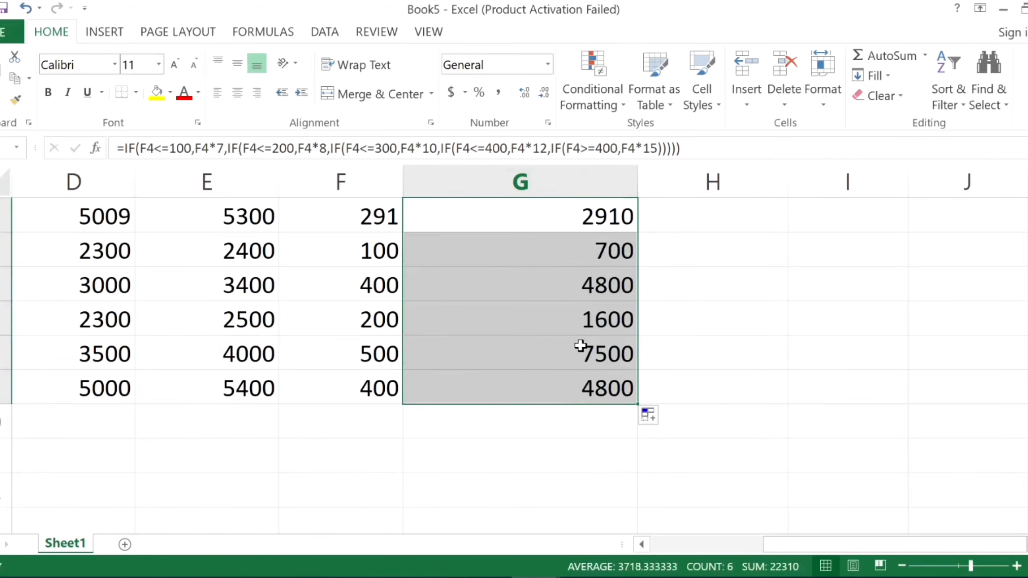
# Check the filled electricity charges against the consumed units, and inspect the first condition of the charge formula in G4.
pyautogui.scroll(2, 593, 428)
pyautogui.scroll(-2, 592, 427)
pyautogui.click(382, 360)
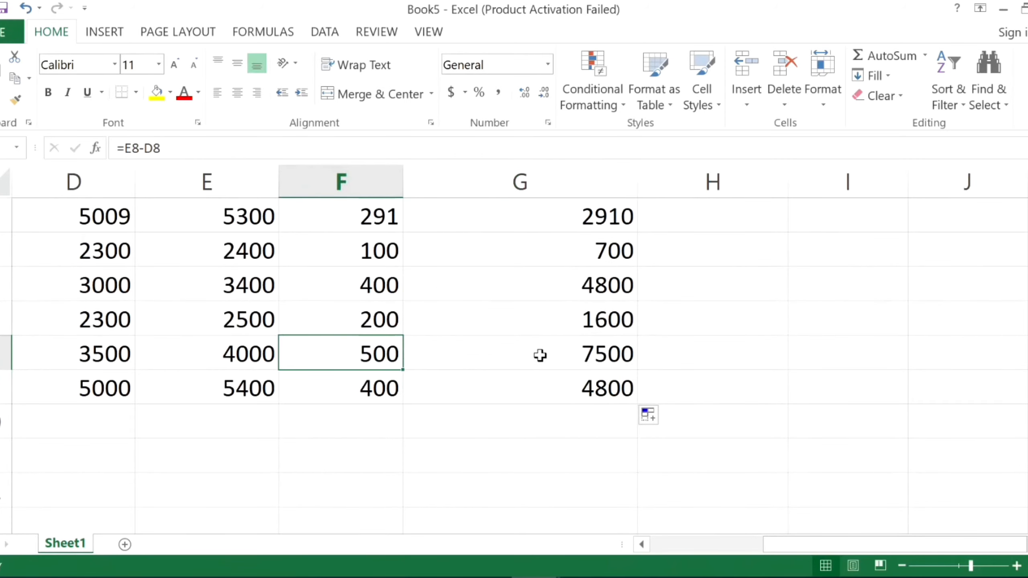
pyautogui.click(372, 388)
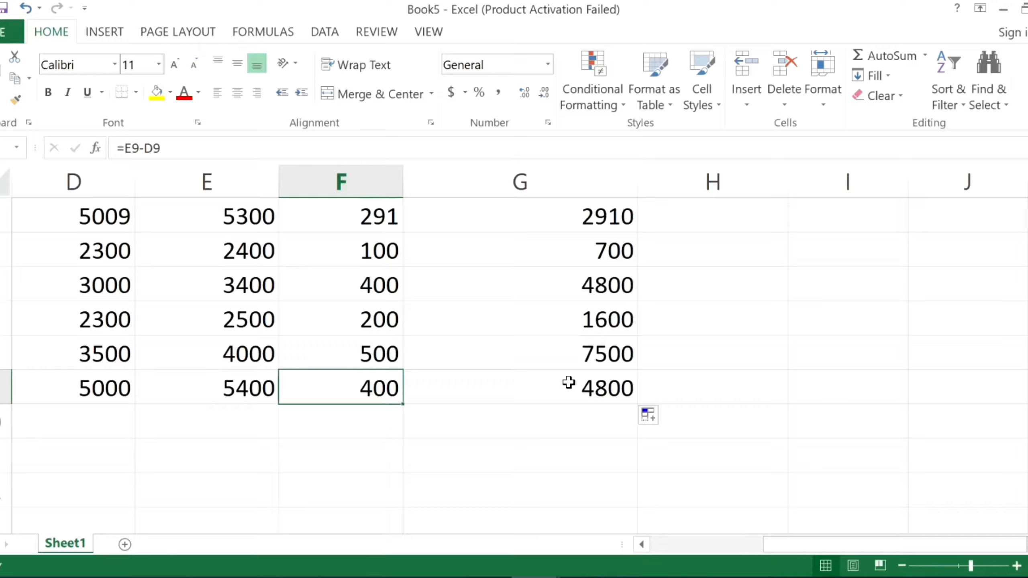
pyautogui.scroll(2, 568, 382)
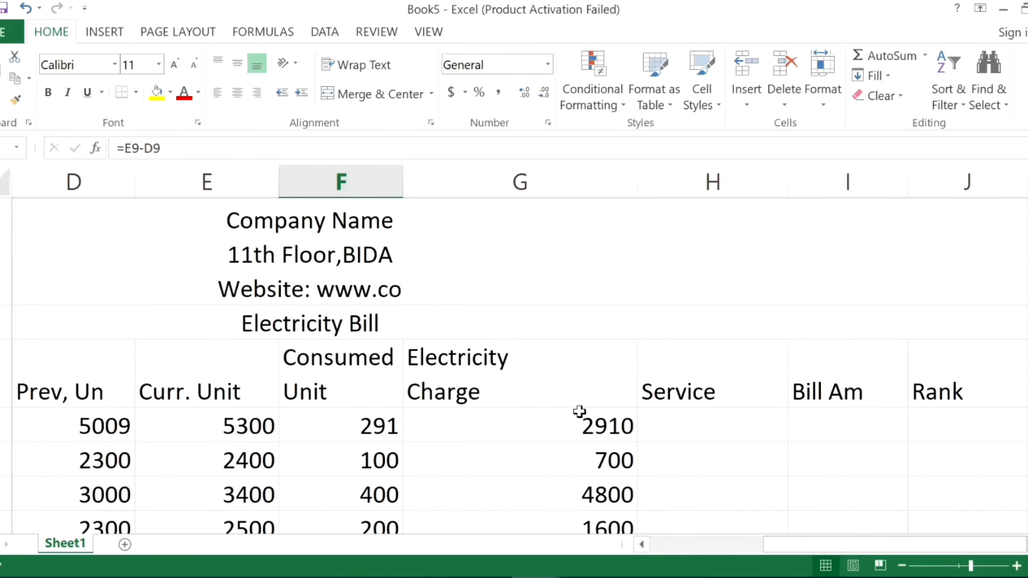
pyautogui.click(581, 417)
pyautogui.doubleClick(581, 417)
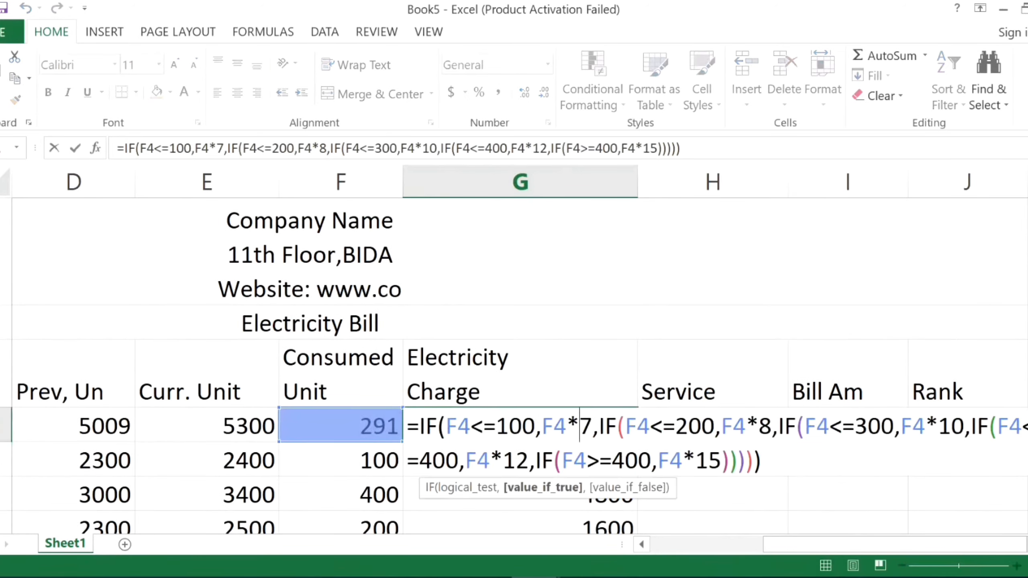
pyautogui.moveTo(407, 425); pyautogui.dragTo(535, 425)
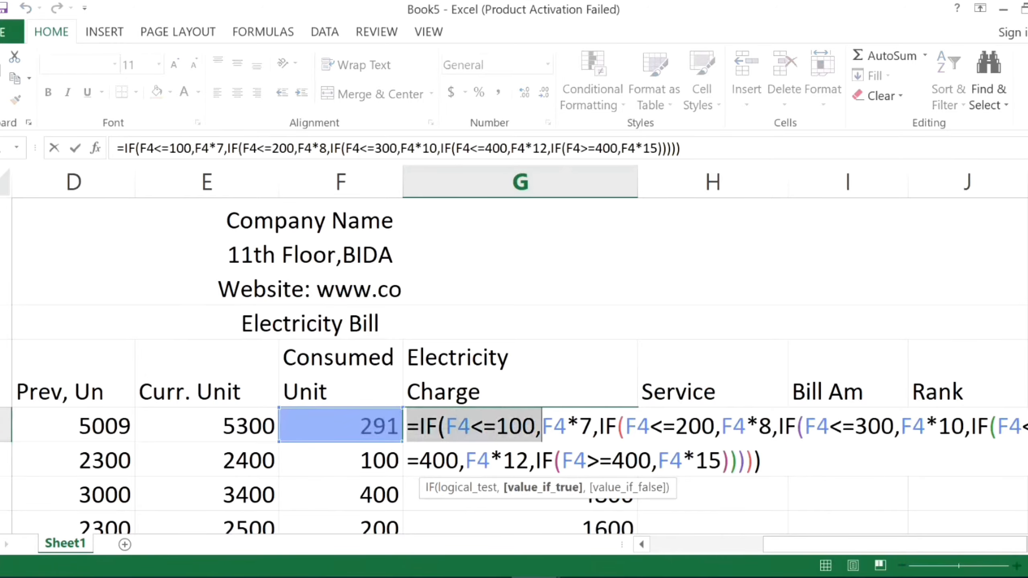
pyautogui.press('Return')
pyautogui.click(375, 425)
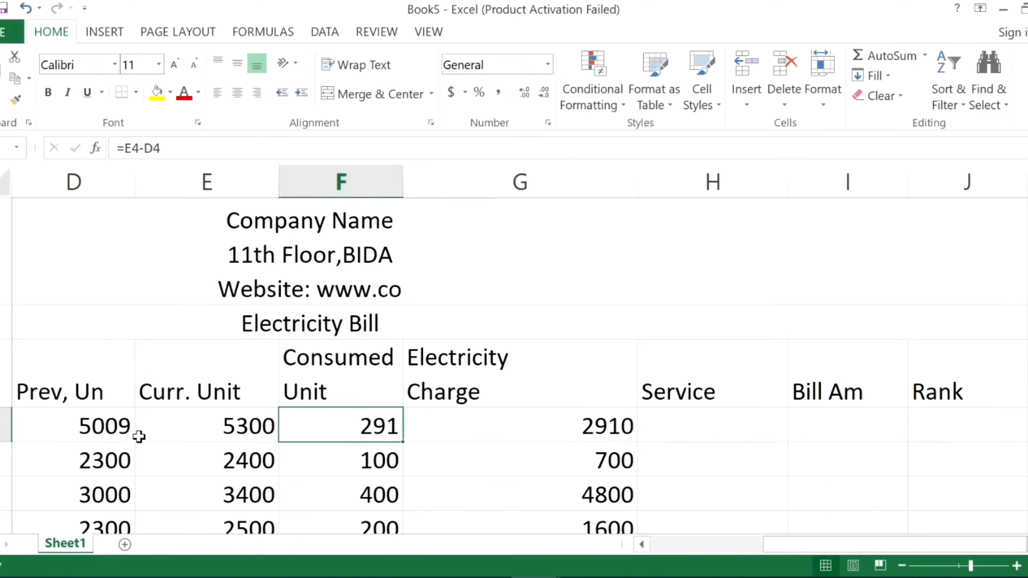
# Review the first customer row from name and meter reading date through previous, current and consumed units.
pyautogui.moveTo(806, 546); pyautogui.dragTo(725, 546)
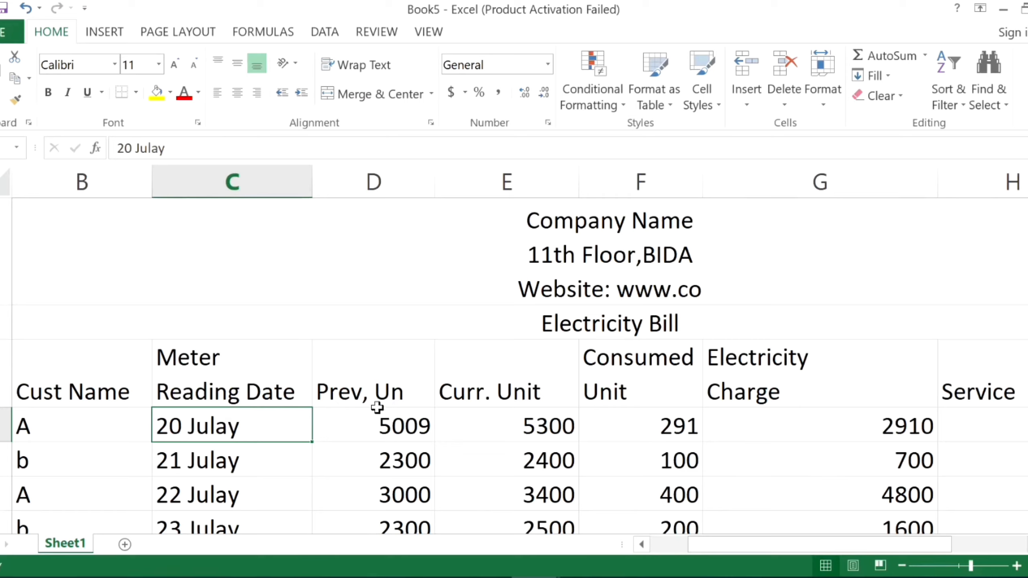
pyautogui.click(99, 430)
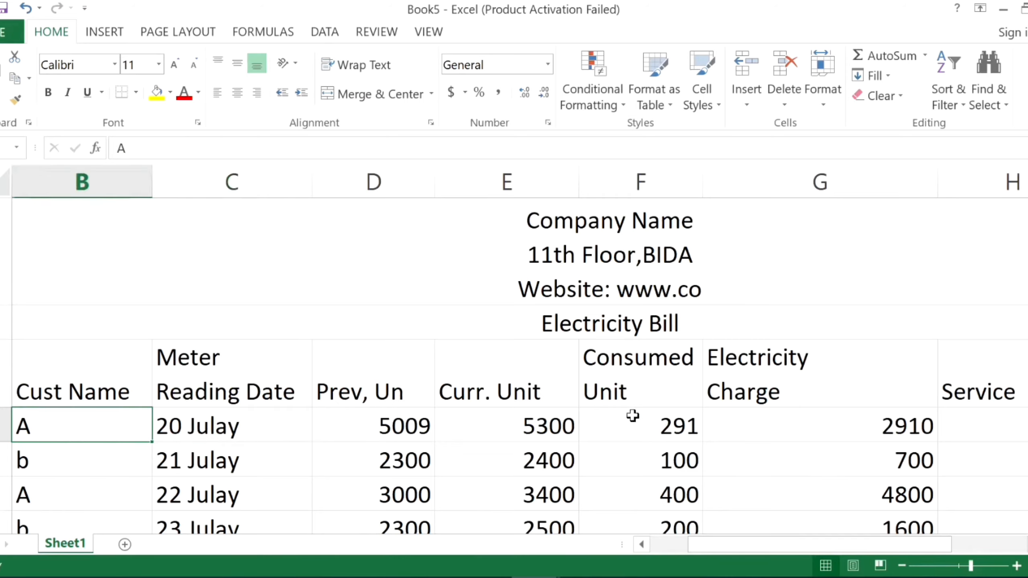
pyautogui.click(402, 428)
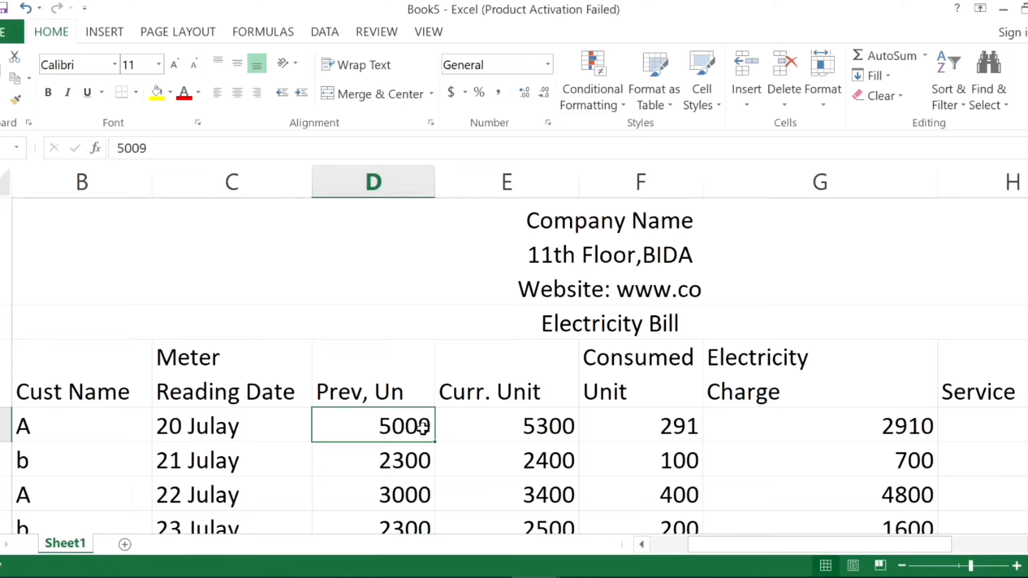
pyautogui.click(252, 433)
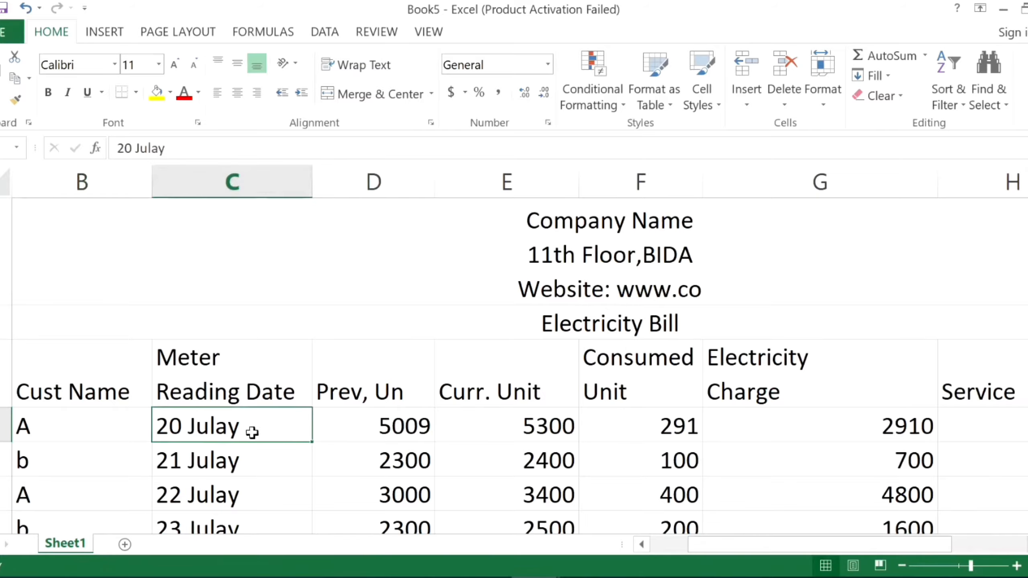
pyautogui.click(543, 427)
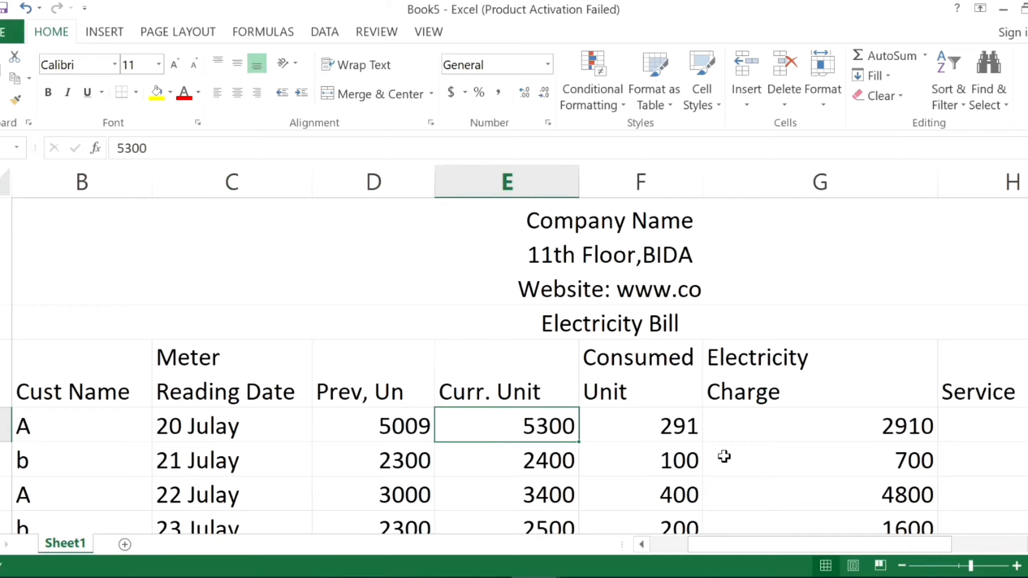
pyautogui.click(382, 422)
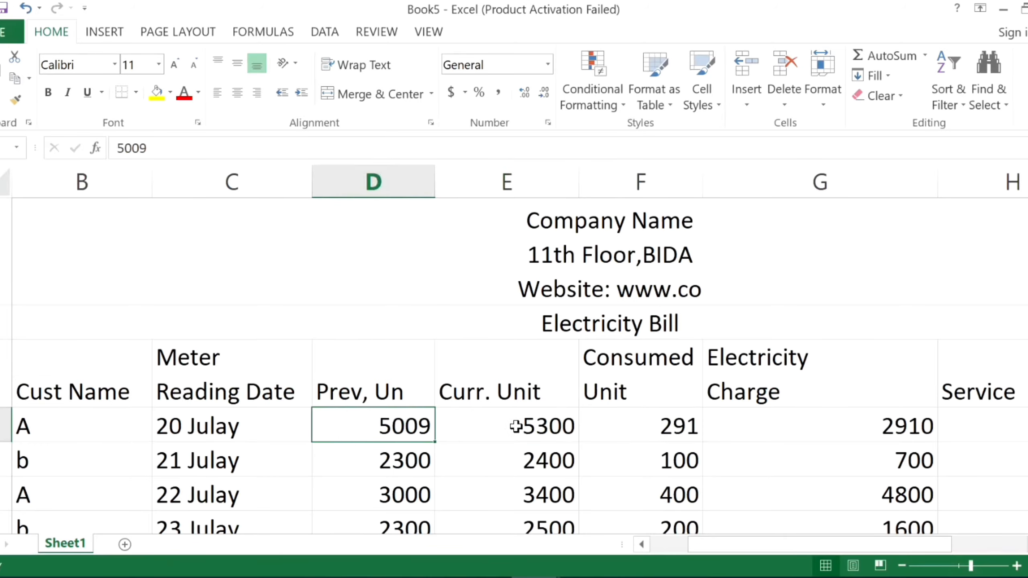
pyautogui.click(516, 424)
pyautogui.click(639, 421)
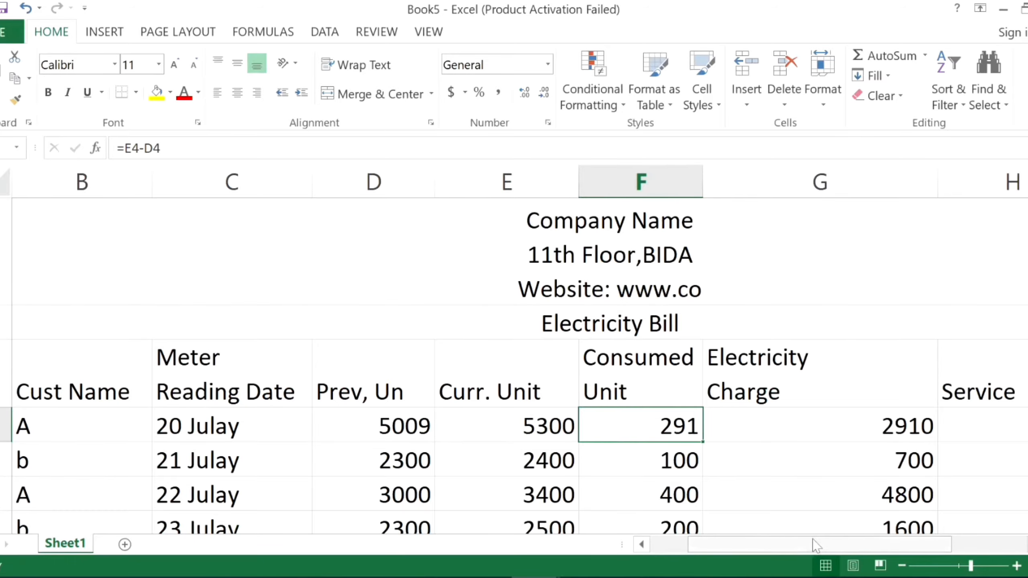
# Examine the nested IF formula in G4 part by part: cell reference, comparison operator, unit limits and rates.
pyautogui.moveTo(850, 545); pyautogui.dragTo(879, 546)
pyautogui.click(692, 435)
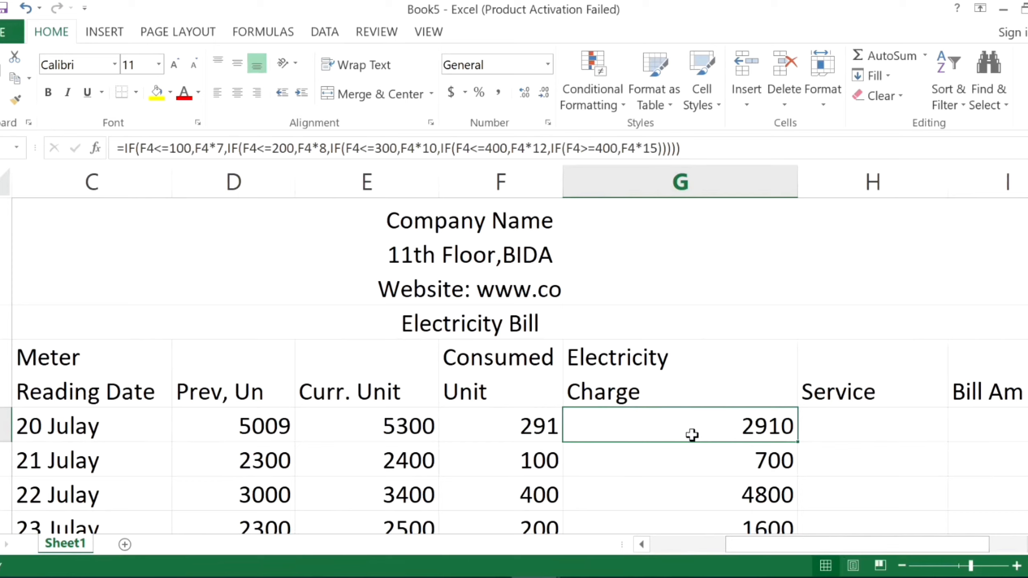
pyautogui.doubleClick(692, 435)
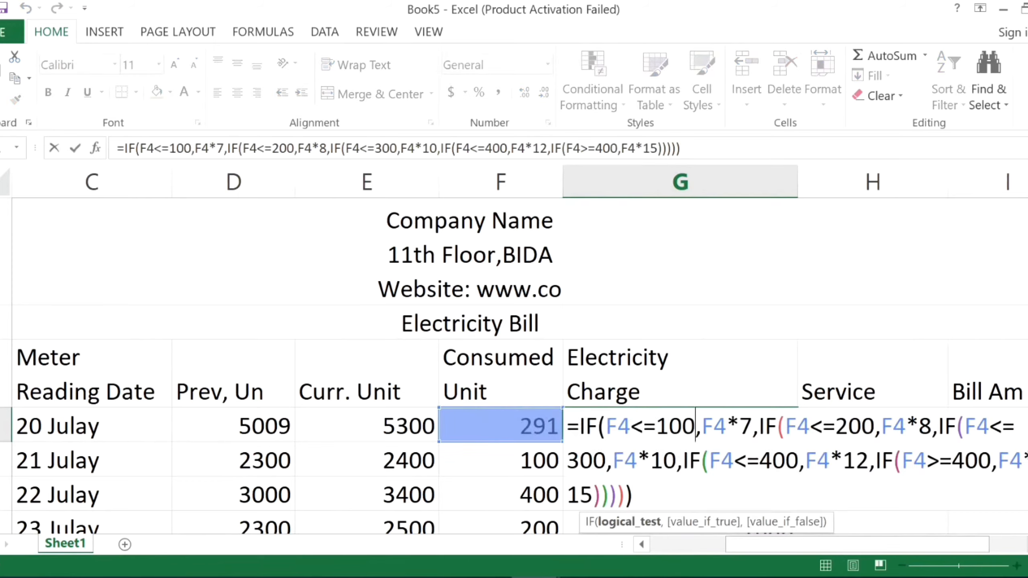
pyautogui.moveTo(568, 427); pyautogui.dragTo(585, 427)
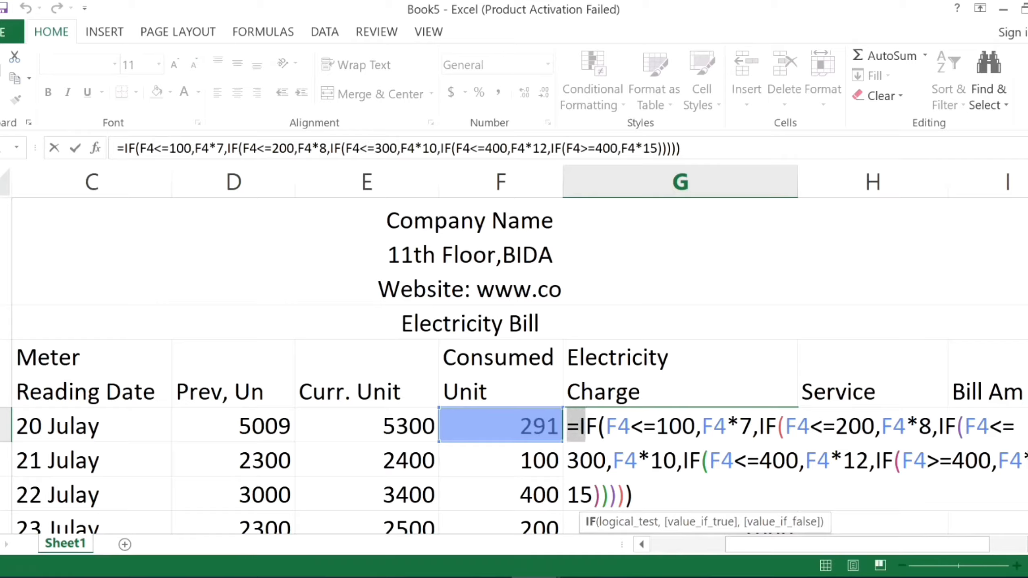
pyautogui.click(586, 427)
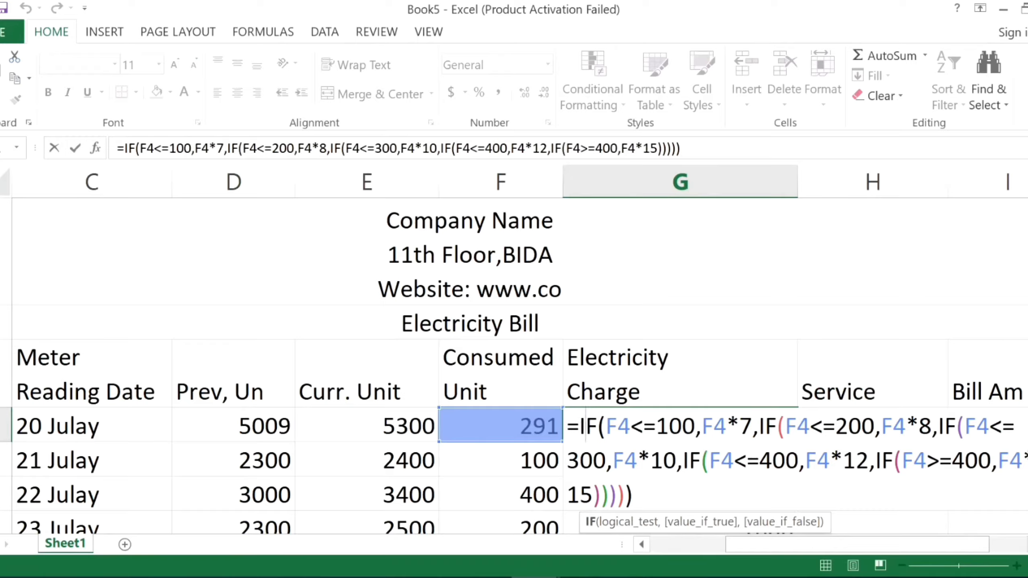
pyautogui.click(606, 427)
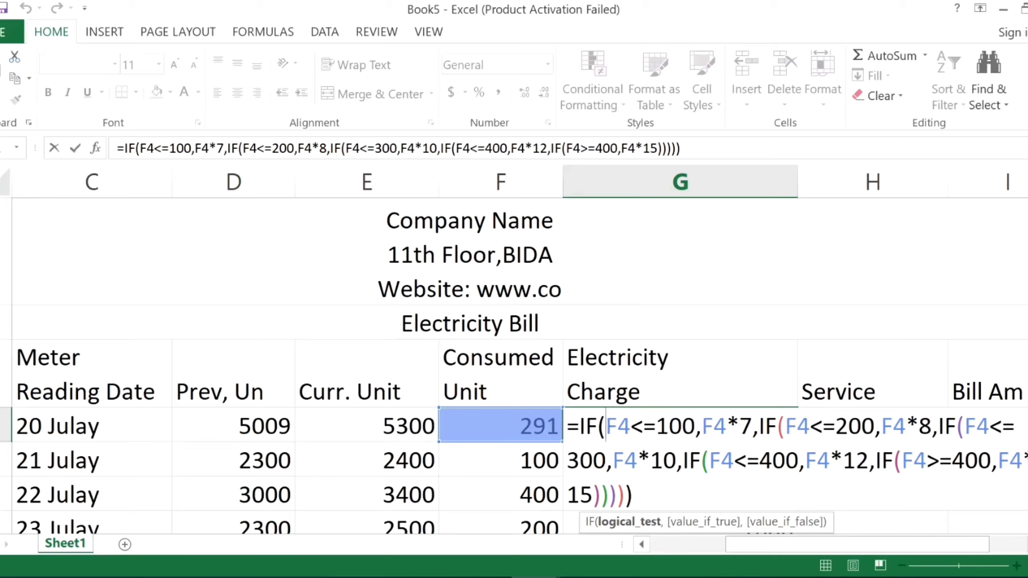
pyautogui.moveTo(631, 427); pyautogui.dragTo(644, 426)
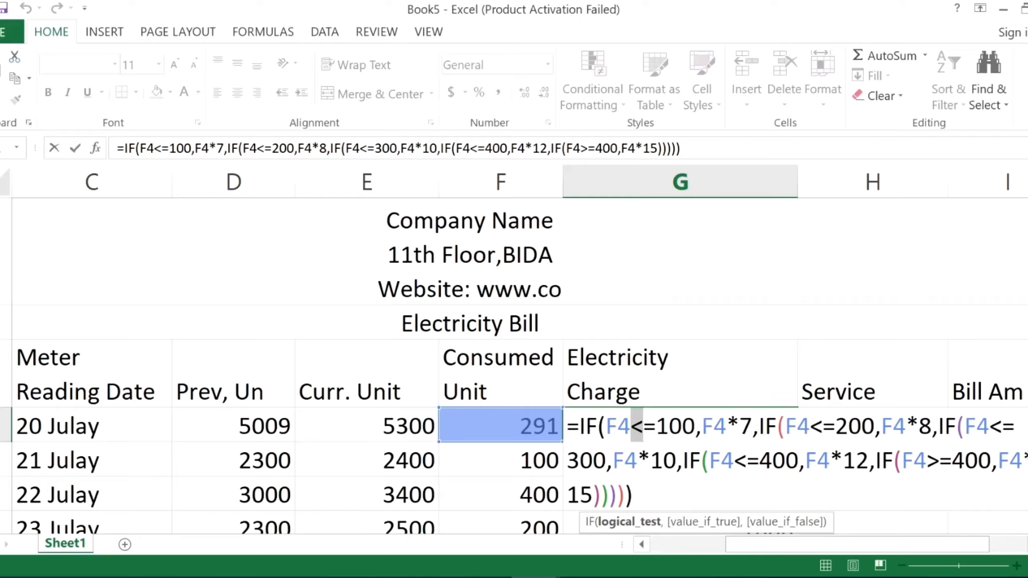
pyautogui.moveTo(656, 426); pyautogui.dragTo(695, 426)
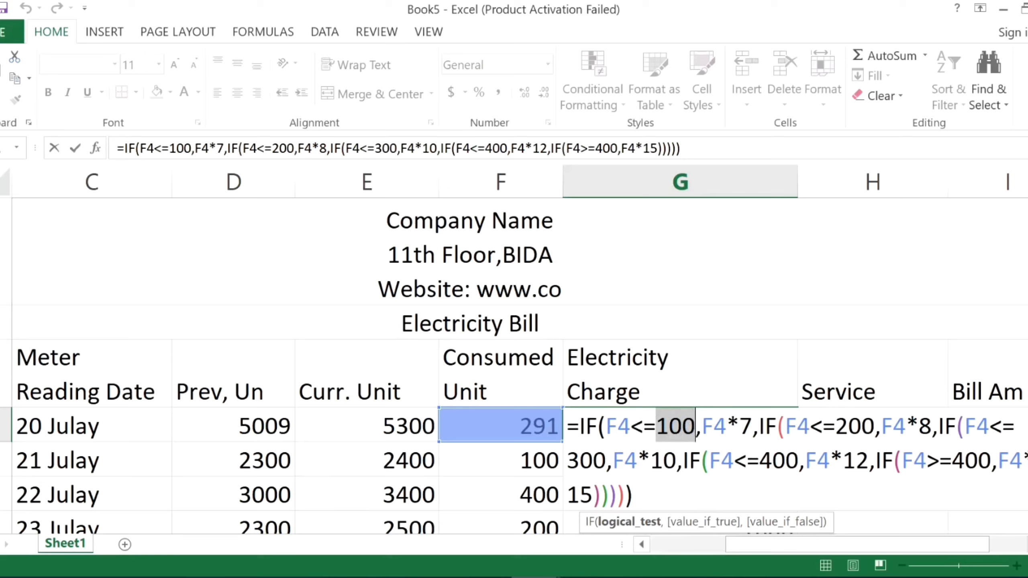
pyautogui.doubleClick(925, 426)
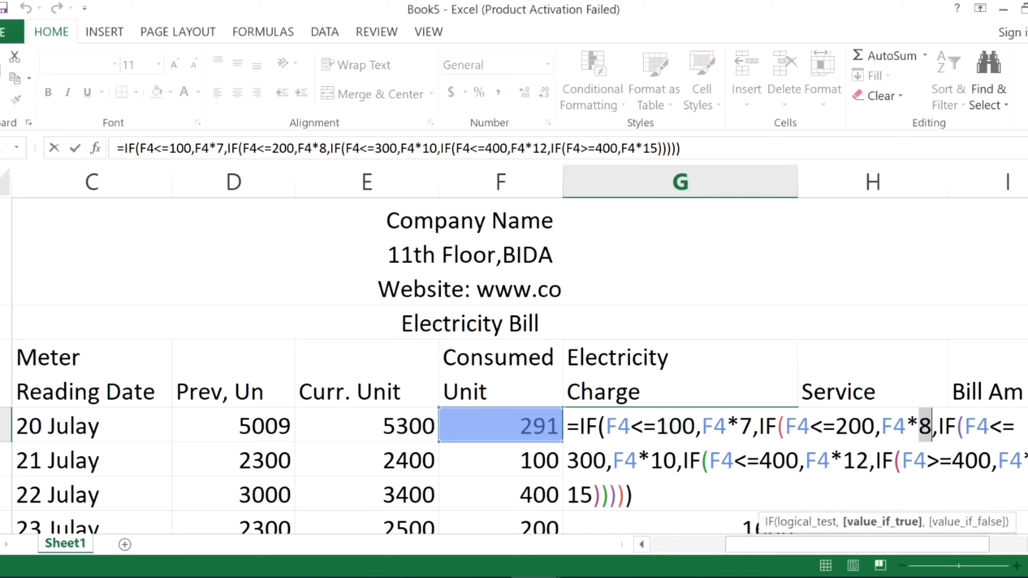
pyautogui.click(977, 426)
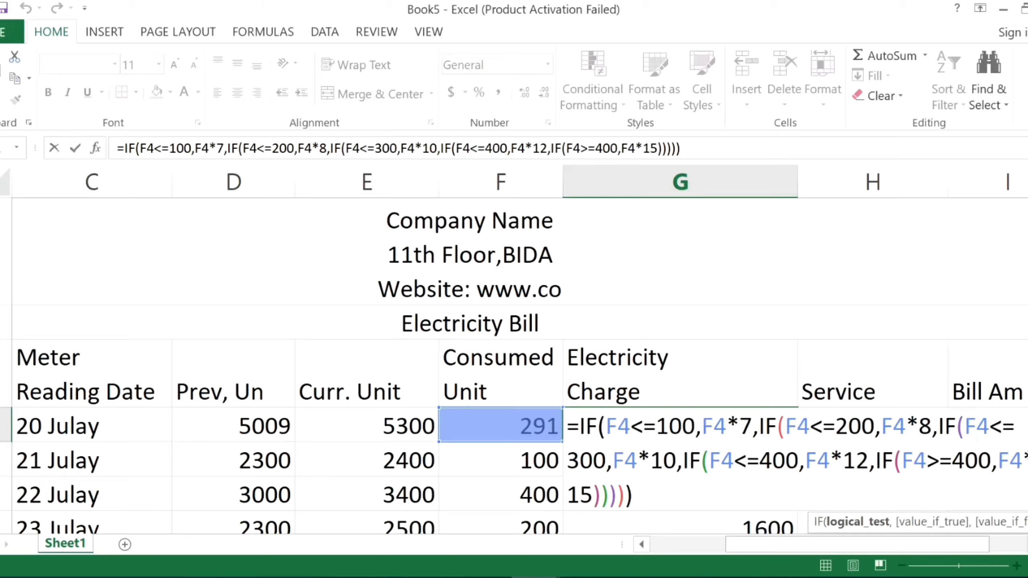
pyautogui.hotkey('ctrl', 'a')
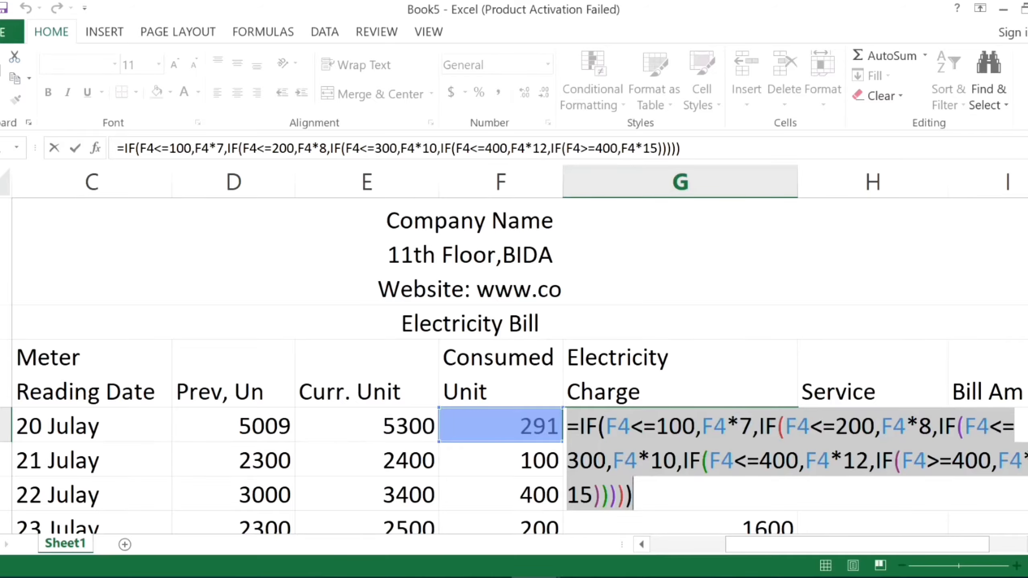
pyautogui.press('Tab')
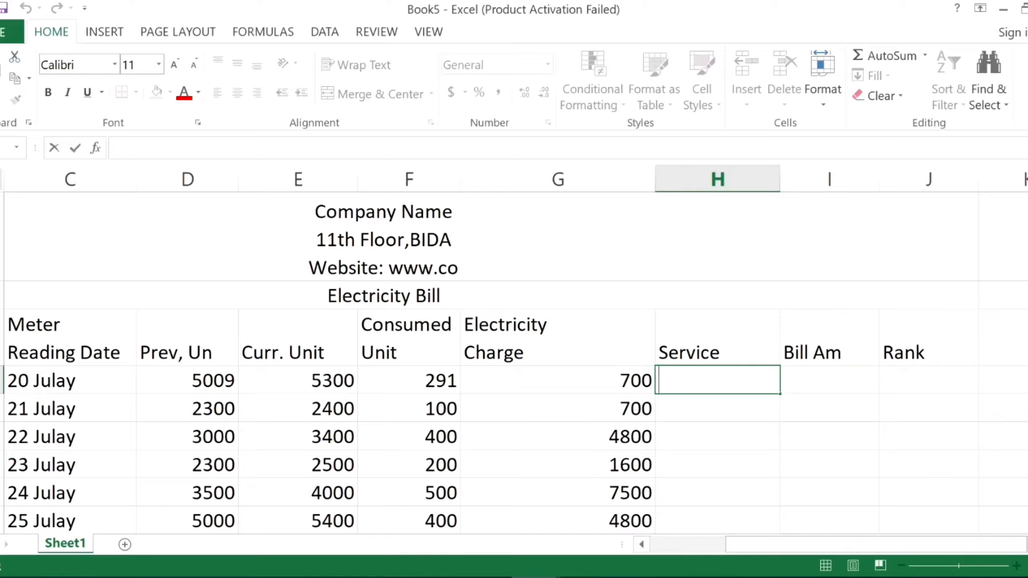
# Enter a service charge of 80 in H4 and fill it down for all six customers.
pyautogui.write('80')
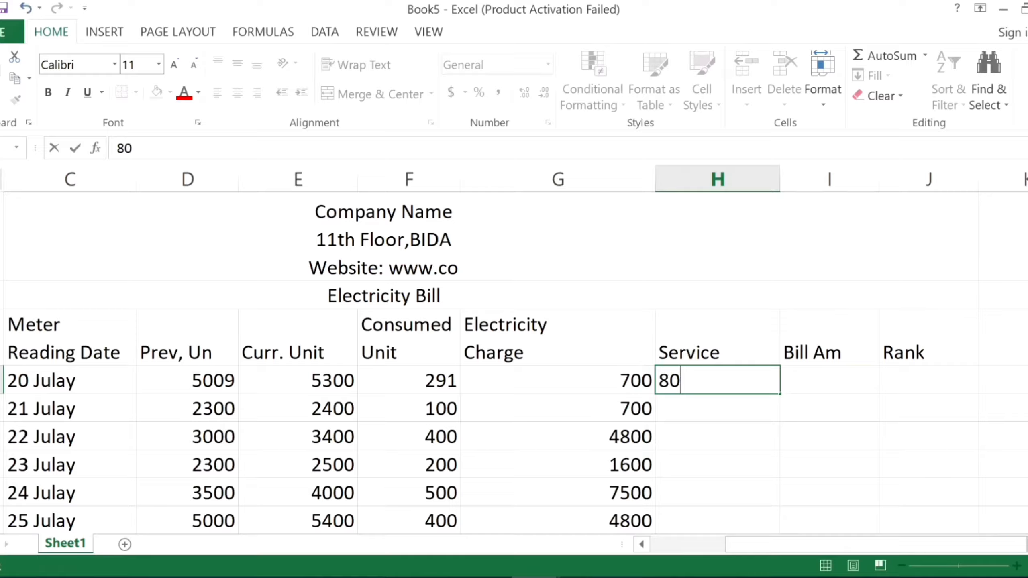
pyautogui.press('Return')
pyautogui.click(746, 386)
pyautogui.moveTo(782, 392); pyautogui.dragTo(750, 343)
pyautogui.scroll(2, 777, 381)
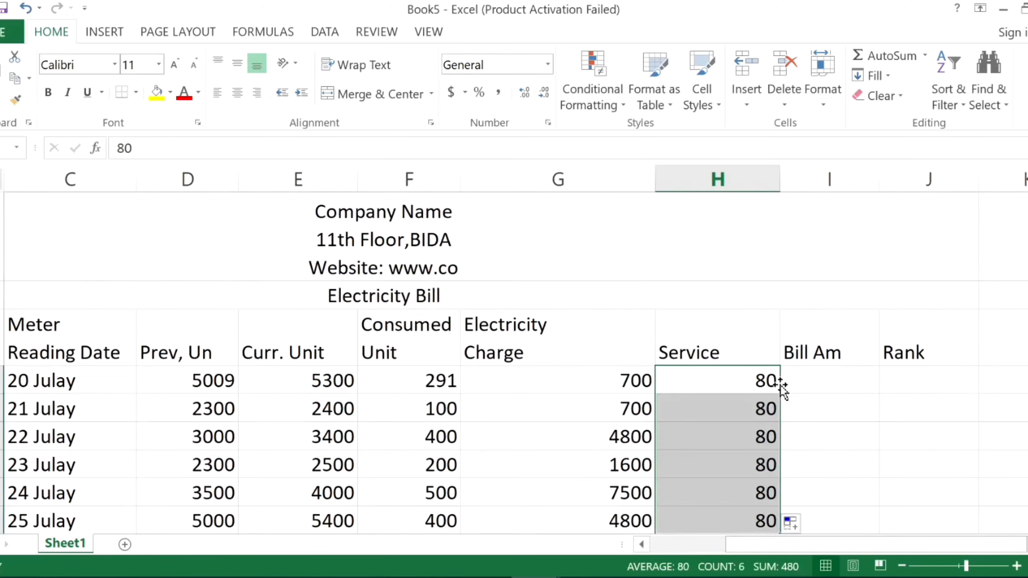
pyautogui.scroll(-2, 783, 395)
pyautogui.scroll(2, 785, 400)
# Insert a new column between Bill Am and Rank, and enter "it" as its header.
pyautogui.click(815, 381)
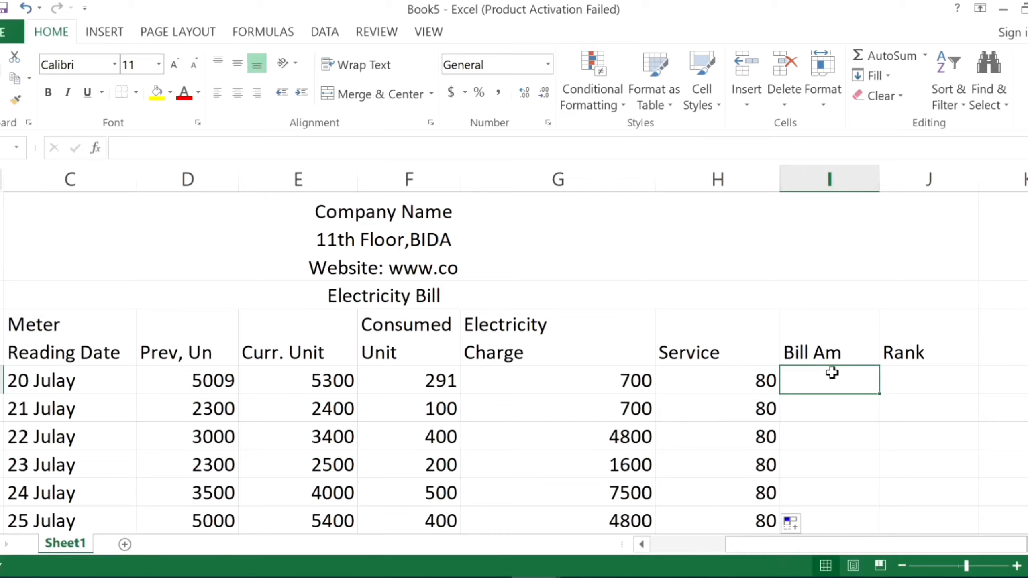
pyautogui.press('F2')
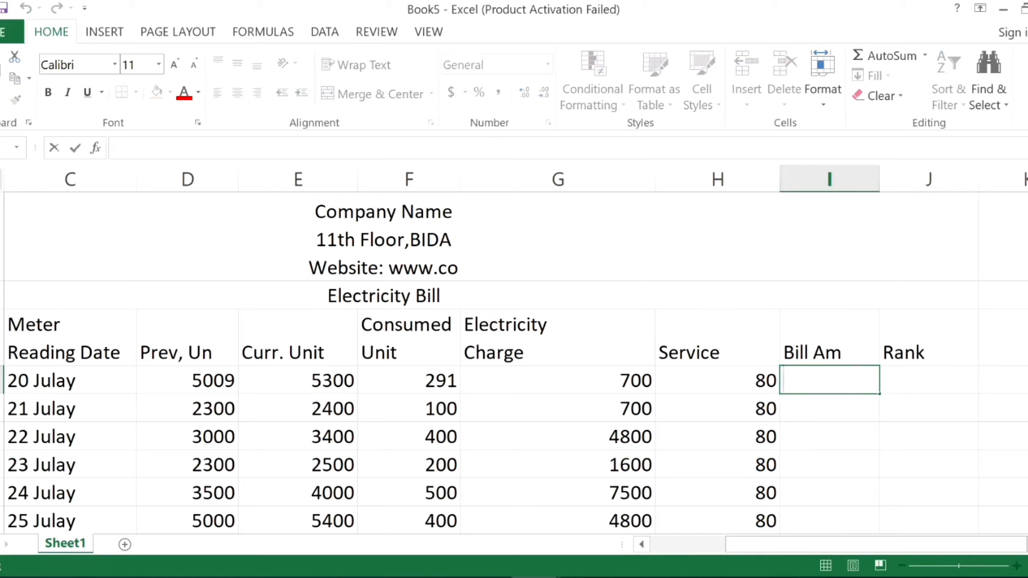
pyautogui.click(888, 175)
pyautogui.rightClick(886, 173)
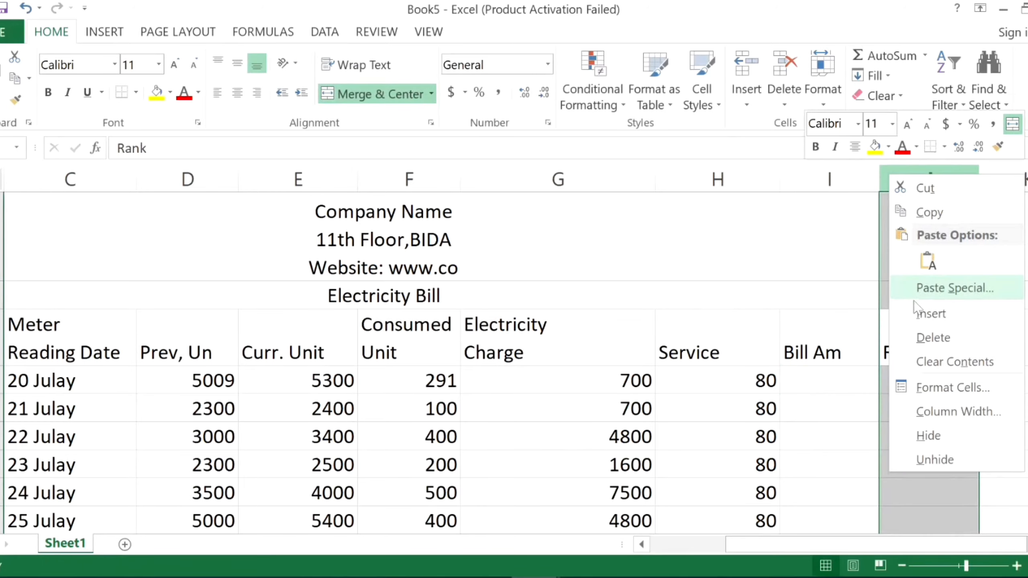
pyautogui.click(911, 316)
pyautogui.click(902, 361)
pyautogui.write('it')
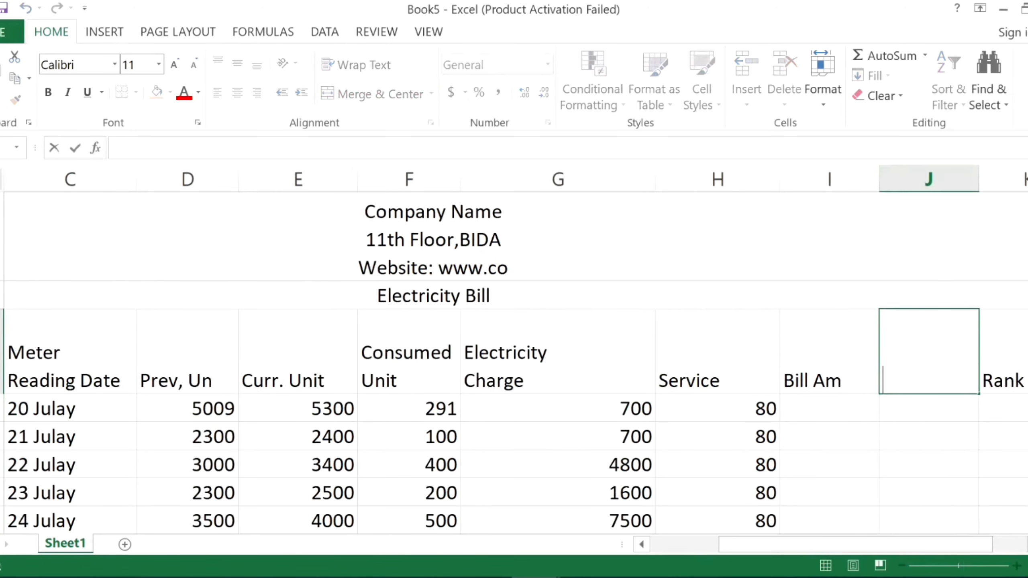
pyautogui.press('Return')
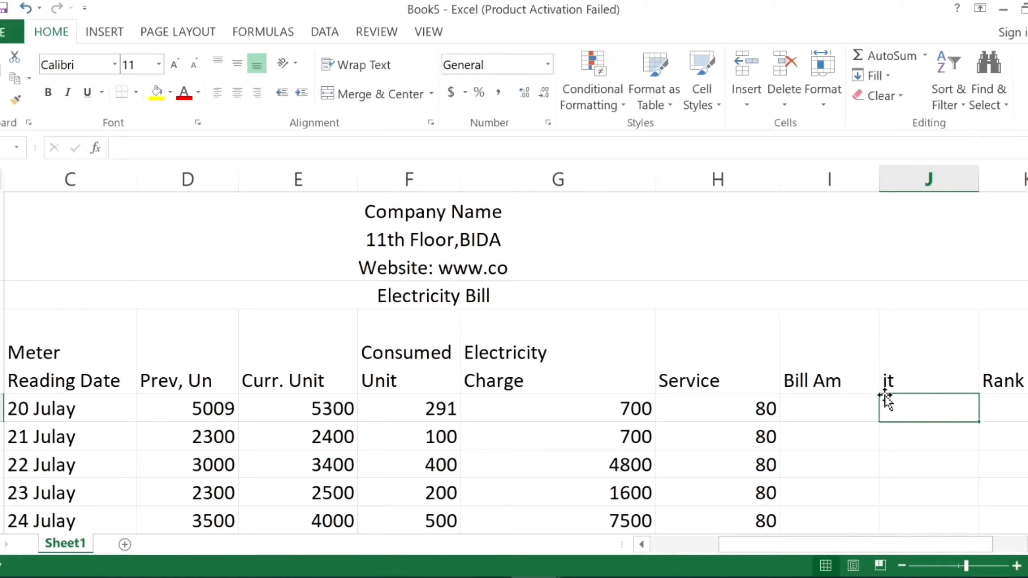
pyautogui.click(865, 406)
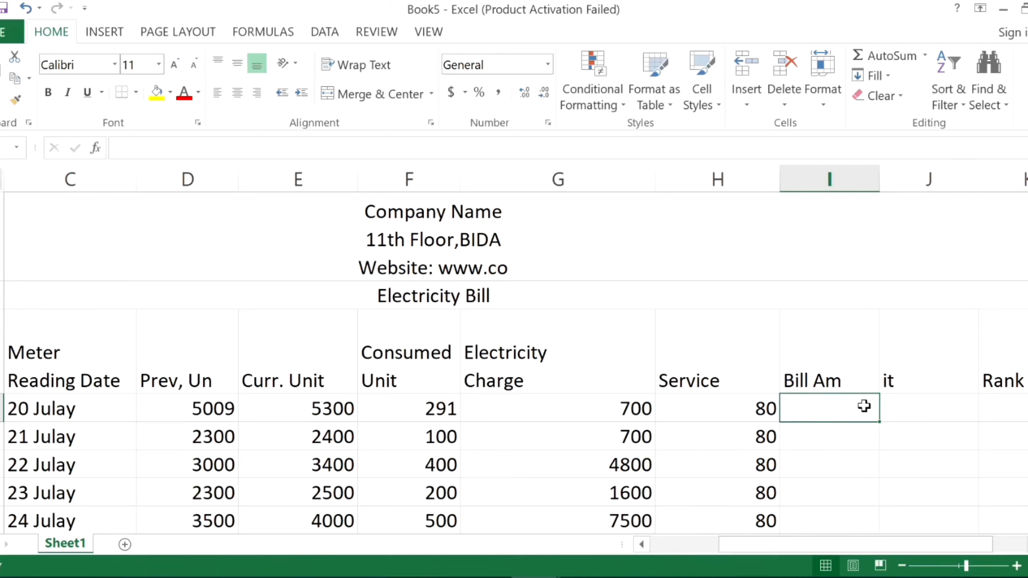
# Remove the "it" column between Bill Am and Rank.
pyautogui.click(904, 405)
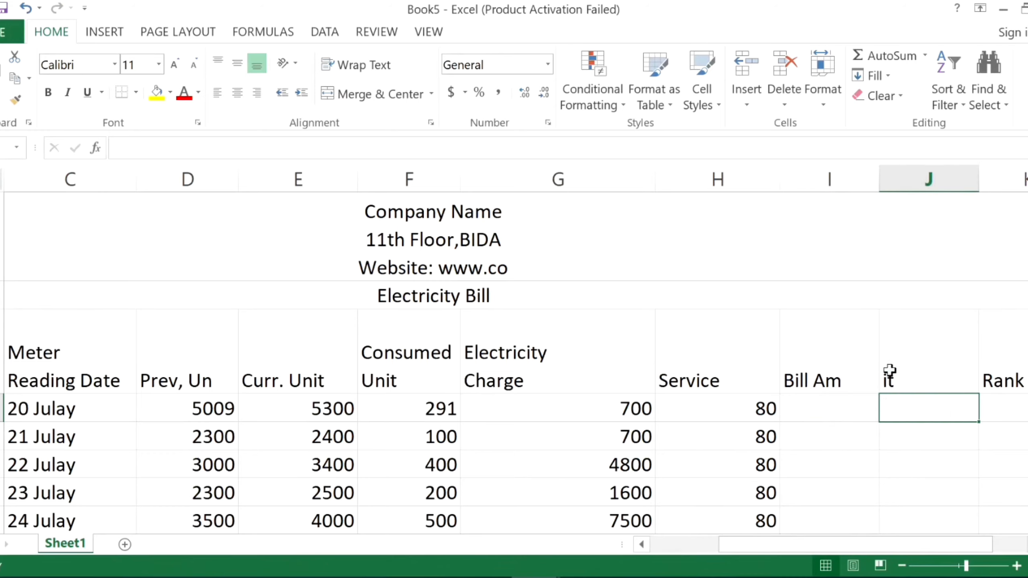
pyautogui.click(889, 370)
pyautogui.hotkey('ctrl', 'space')
pyautogui.hotkey('ctrl', '-')
pyautogui.click(857, 413)
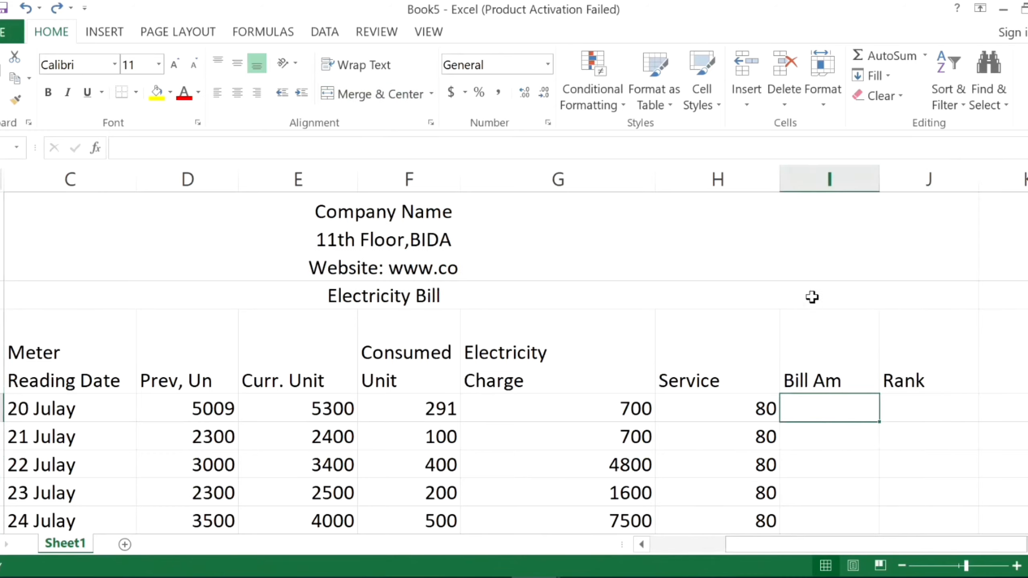
# Insert a new column between Service and Bill Am, and enter "it" as its header.
pyautogui.click(813, 177)
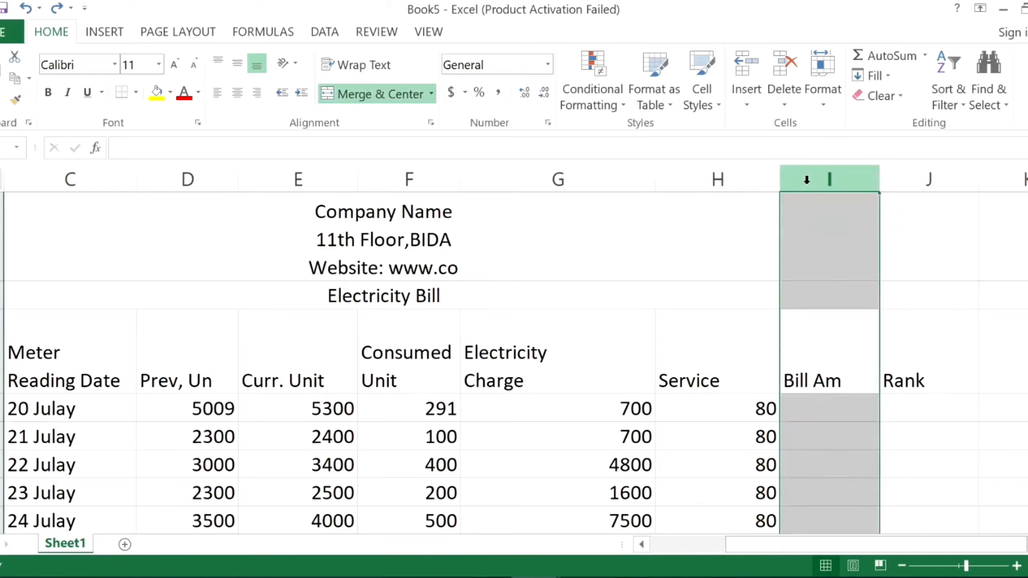
pyautogui.rightClick(843, 177)
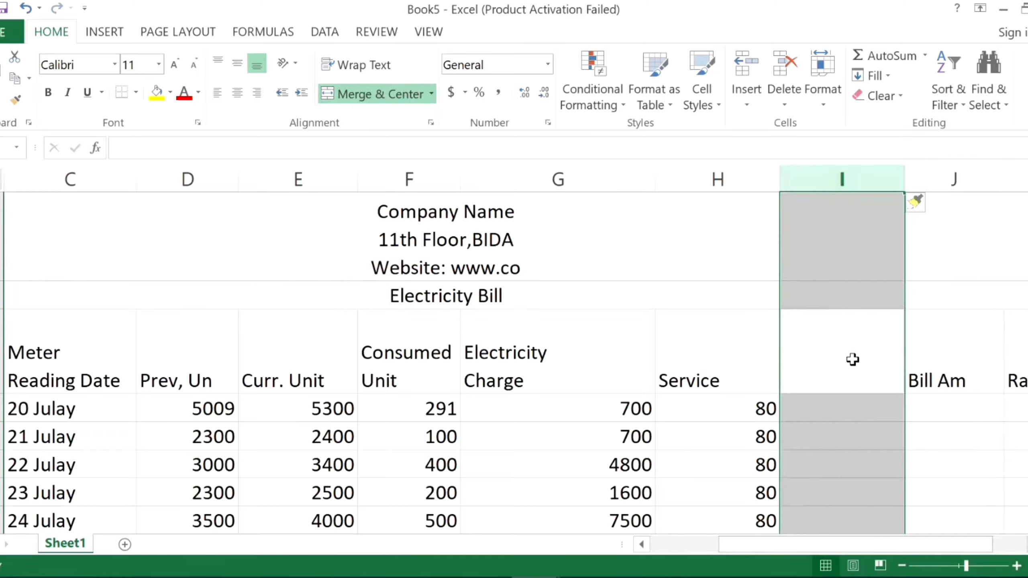
pyautogui.click(840, 366)
pyautogui.press('F2')
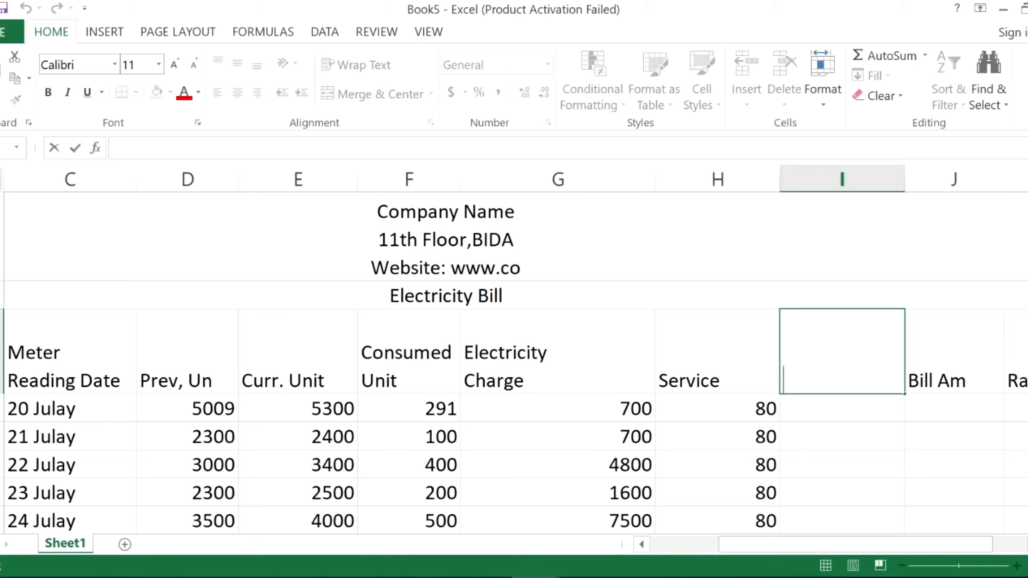
pyautogui.write('it')
pyautogui.click(814, 405)
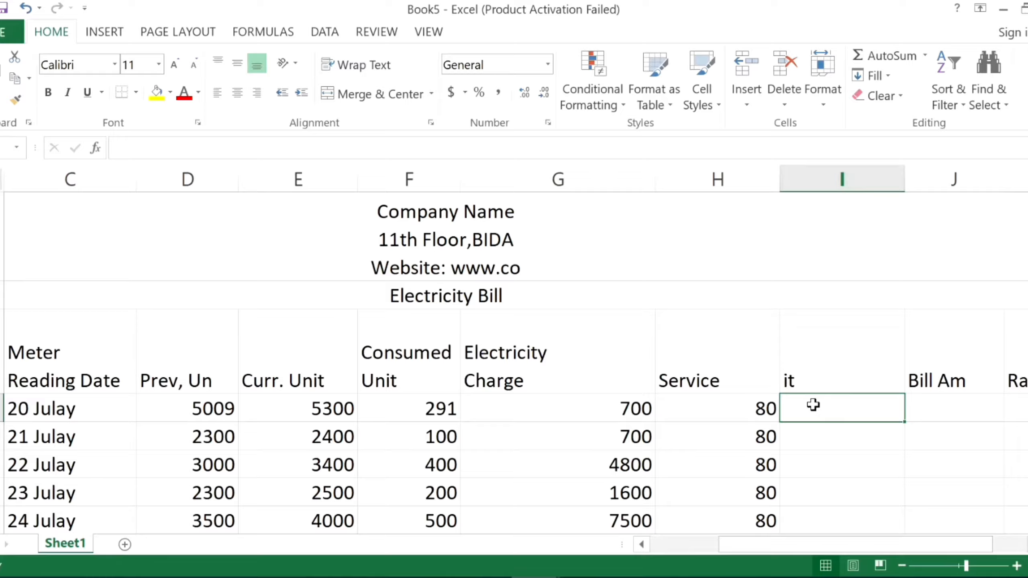
# Calculate 3% of the electricity charge in I4 with =G4*3% and fill it down for all six customers.
pyautogui.write('=')
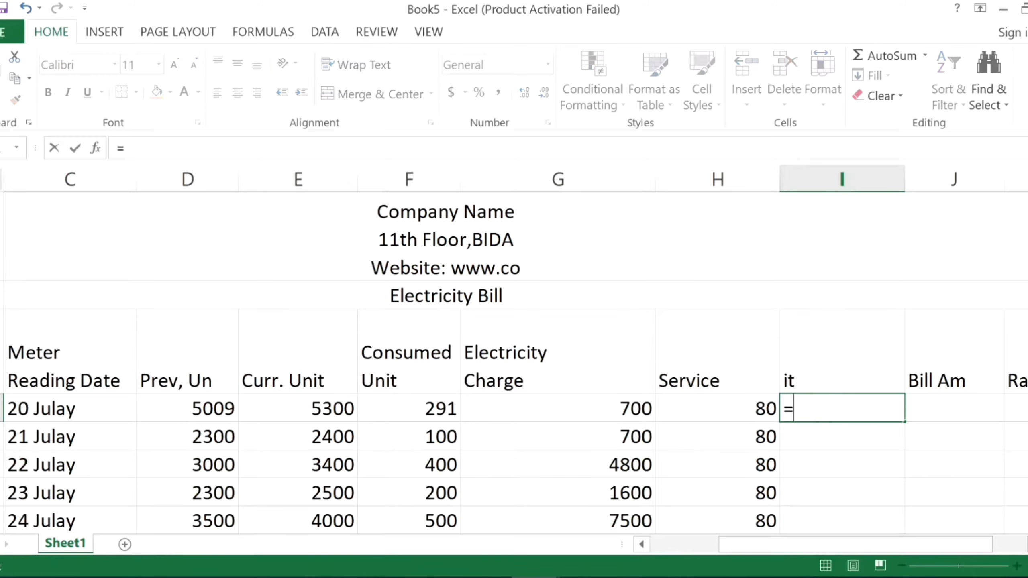
pyautogui.click(634, 408)
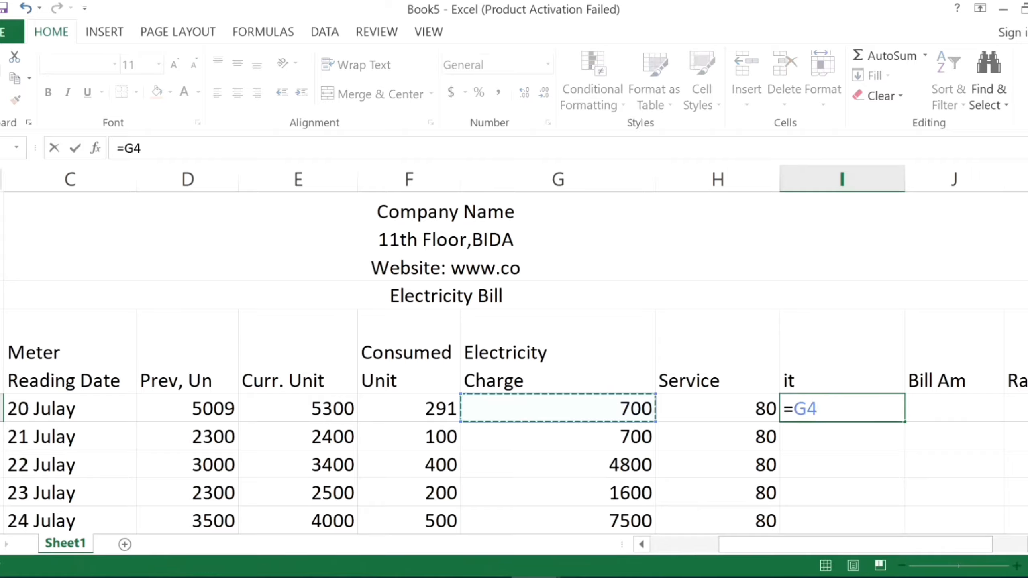
pyautogui.write('*')
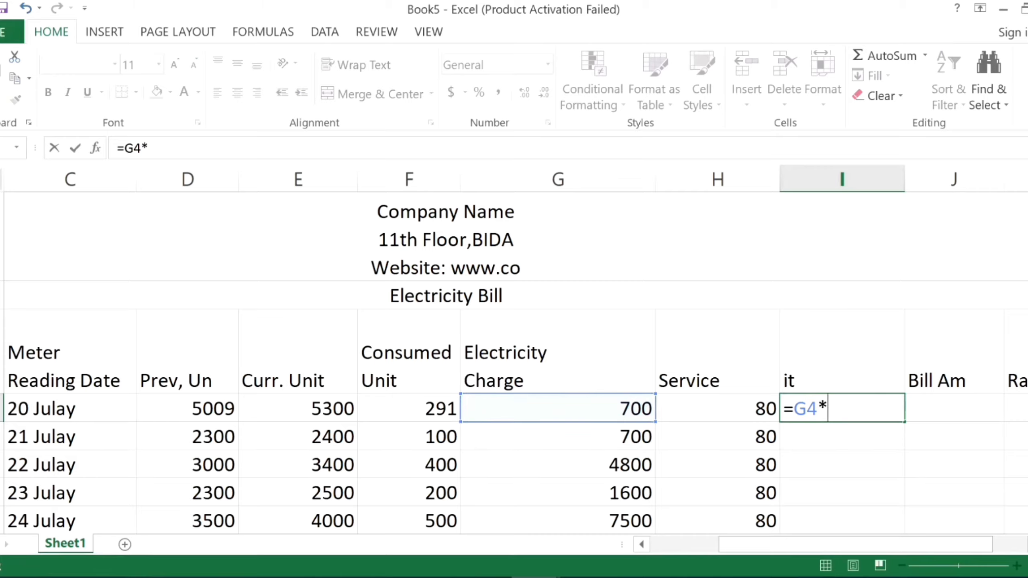
pyautogui.write('3')
pyautogui.write('%')
pyautogui.press('Return')
pyautogui.click(816, 409)
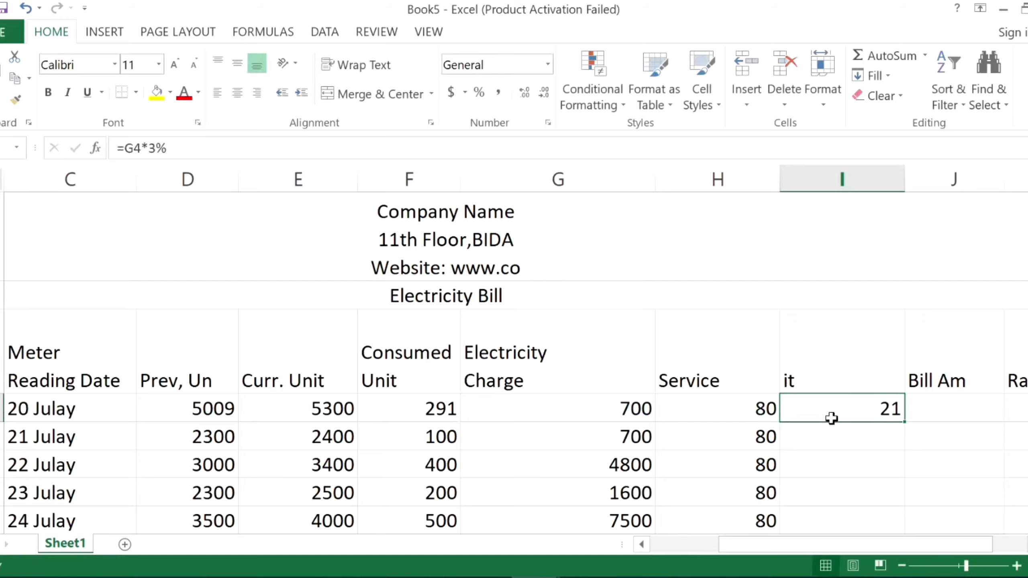
pyautogui.click(908, 420)
pyautogui.click(902, 423)
pyautogui.moveTo(904, 422); pyautogui.dragTo(886, 470)
# Total the charges in J4 with =SUM(G4:I4) and fill the bill amount down for all six customers.
pyautogui.doubleClick(930, 320)
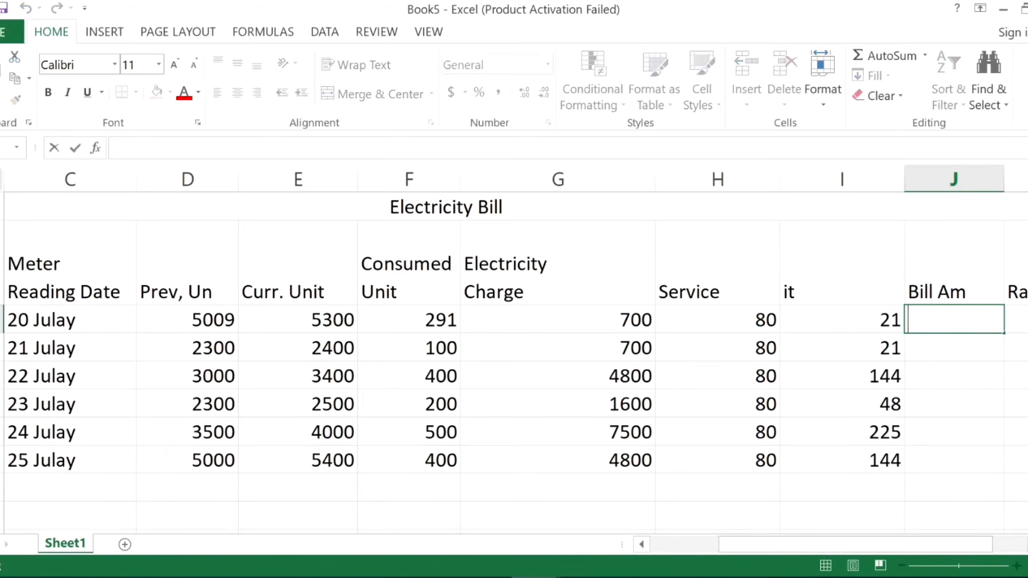
pyautogui.write('=')
pyautogui.press('BackSpace')
pyautogui.write('=sum')
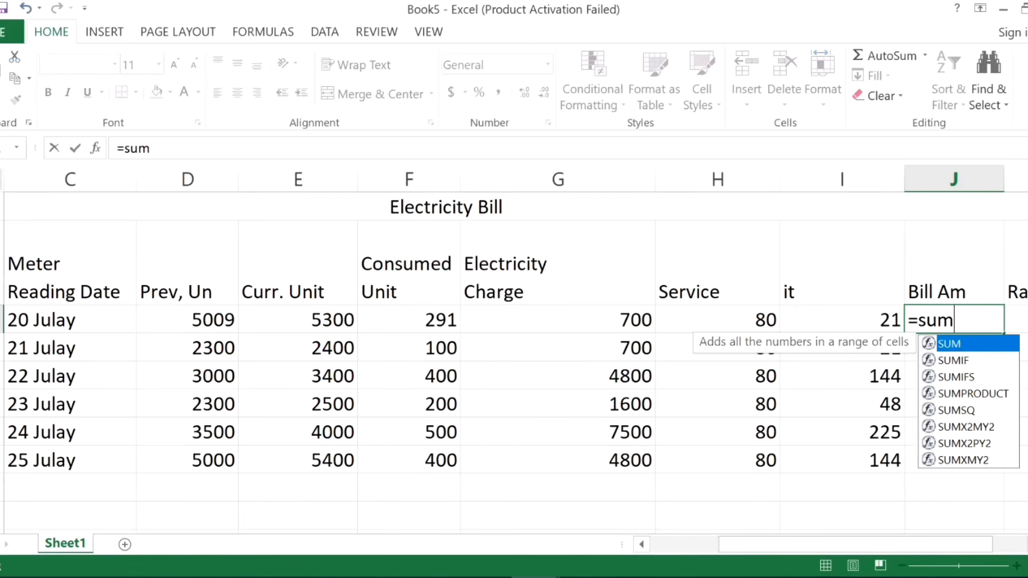
pyautogui.write('(')
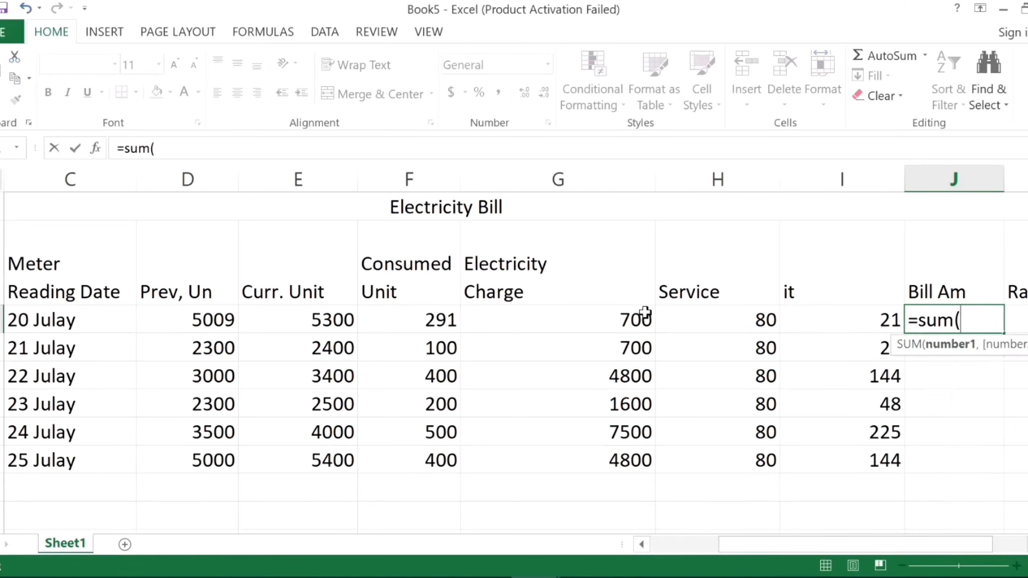
pyautogui.moveTo(601, 324); pyautogui.dragTo(714, 319)
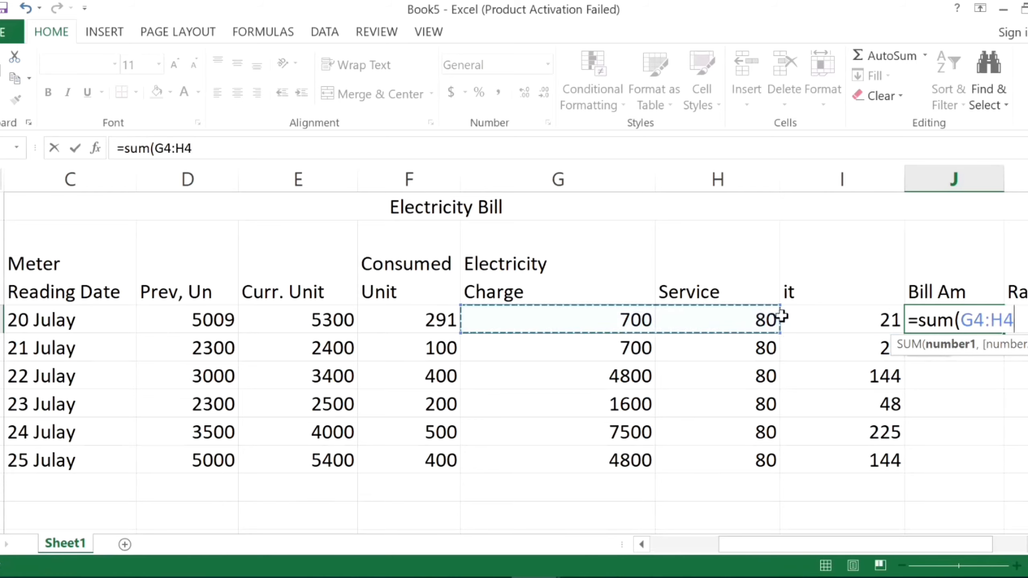
pyautogui.moveTo(782, 317); pyautogui.dragTo(787, 316)
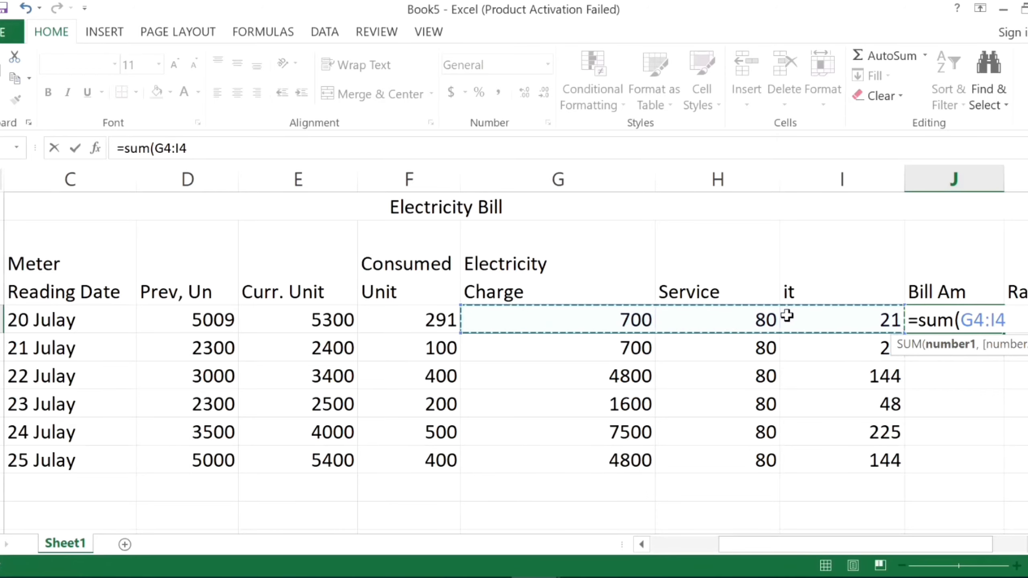
pyautogui.write(')')
pyautogui.press('Return')
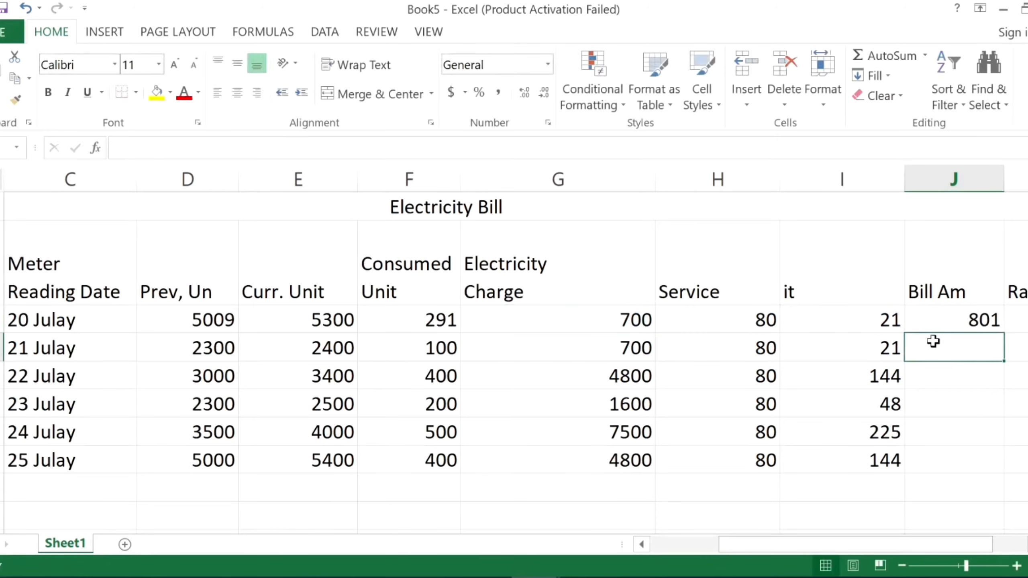
pyautogui.click(940, 318)
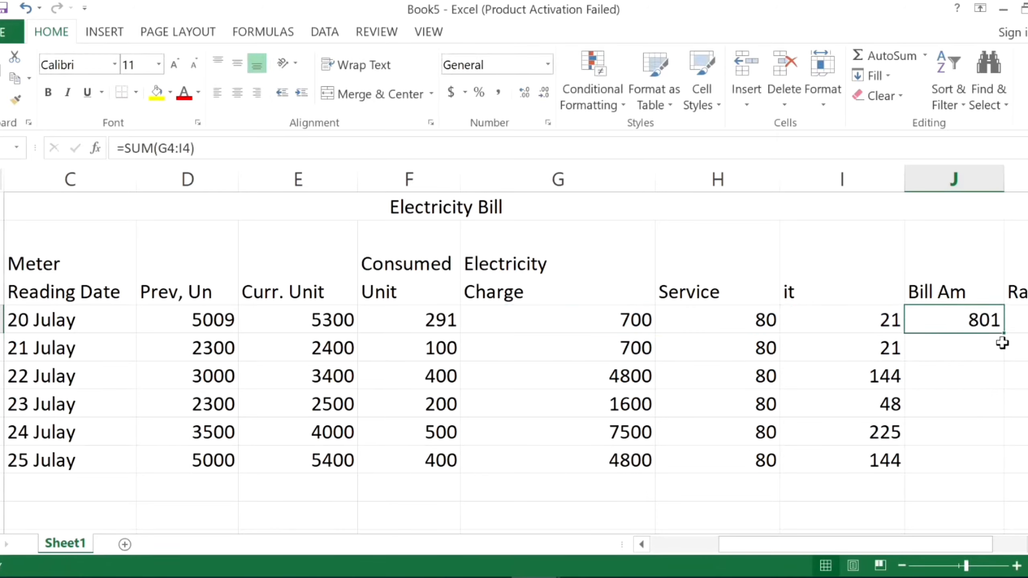
pyautogui.moveTo(1004, 334); pyautogui.dragTo(965, 467)
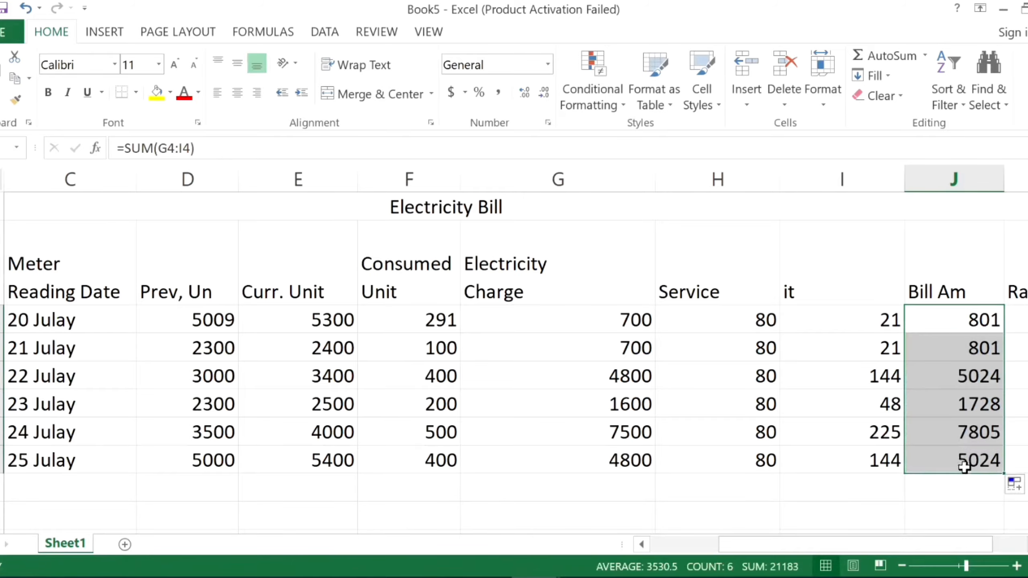
# Rank the bill amounts in descending order with =RANK(J4,$J$4:$J$9,0) in K4 and fill it down for all six customers.
pyautogui.hscroll(1, 919, 551)
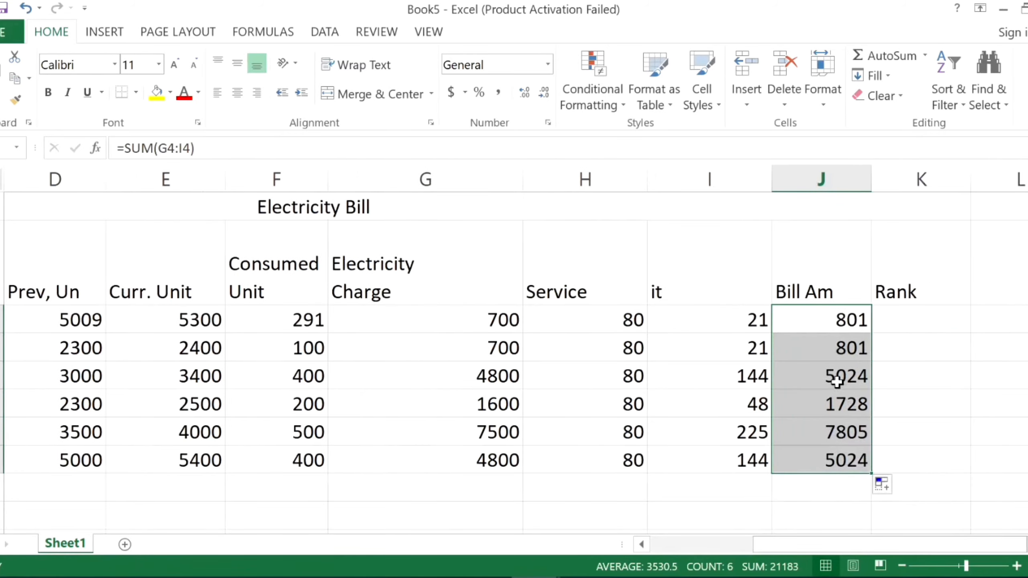
pyautogui.click(912, 321)
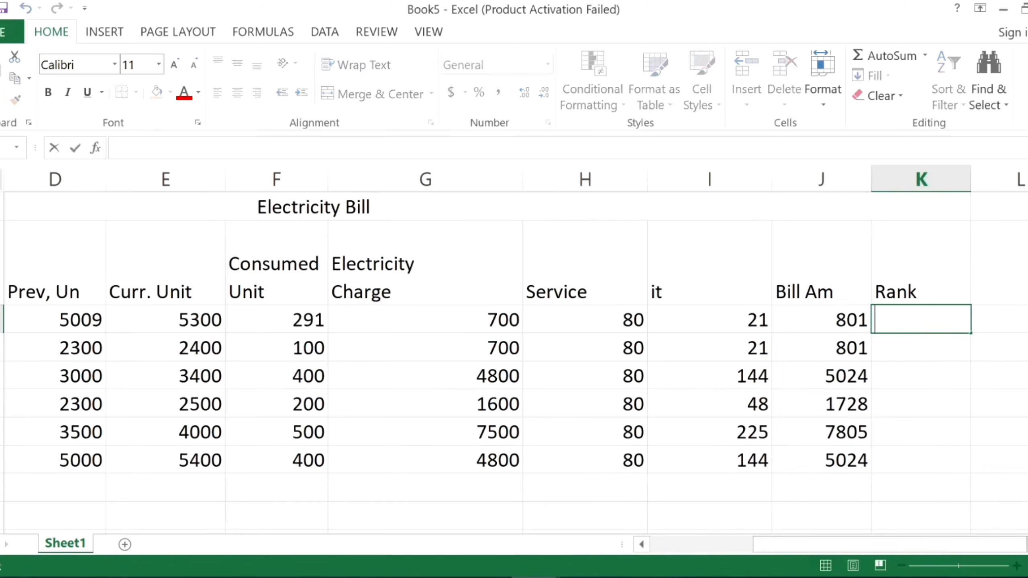
pyautogui.write('=rank')
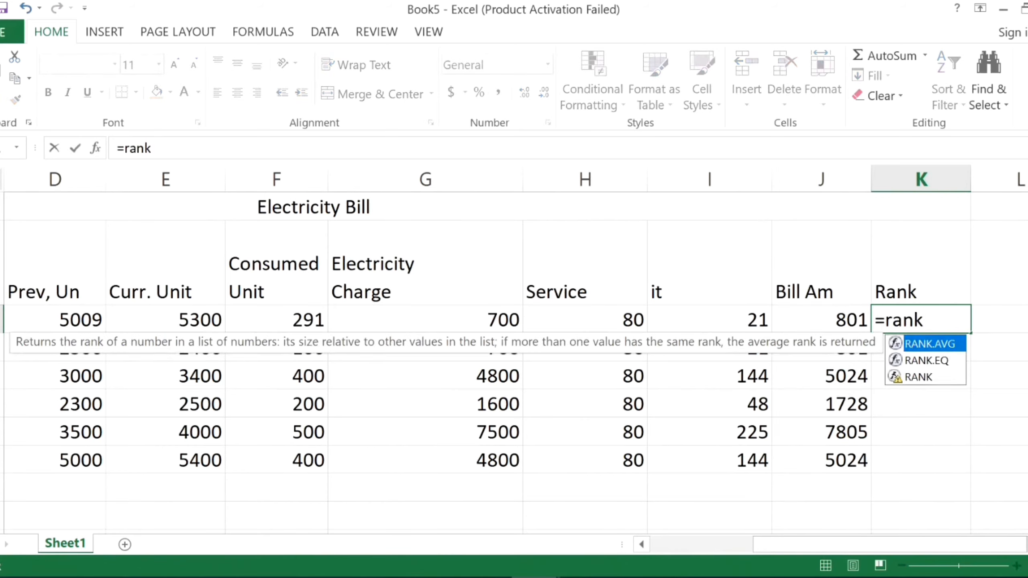
pyautogui.write('(')
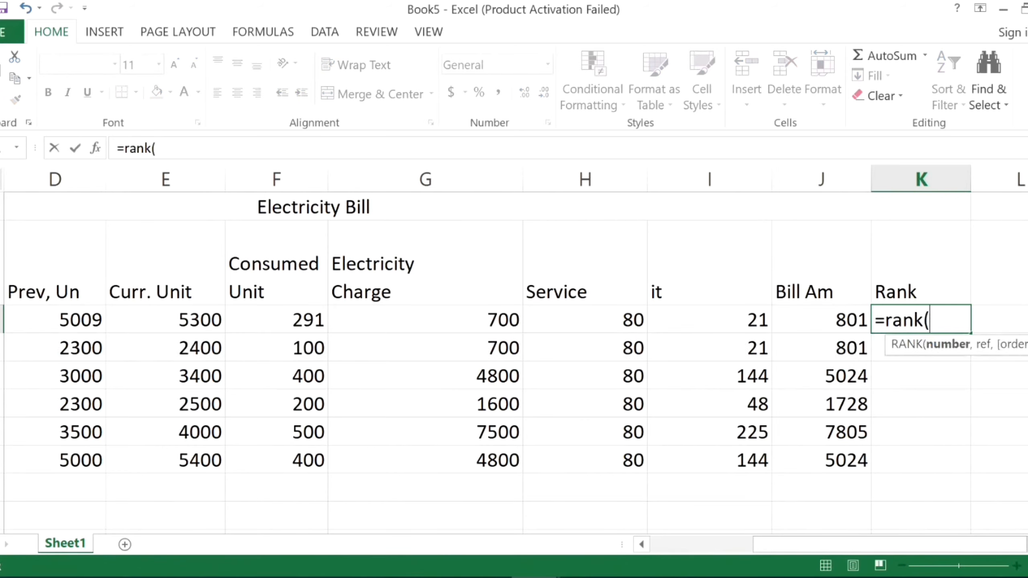
pyautogui.click(838, 321)
pyautogui.write(',')
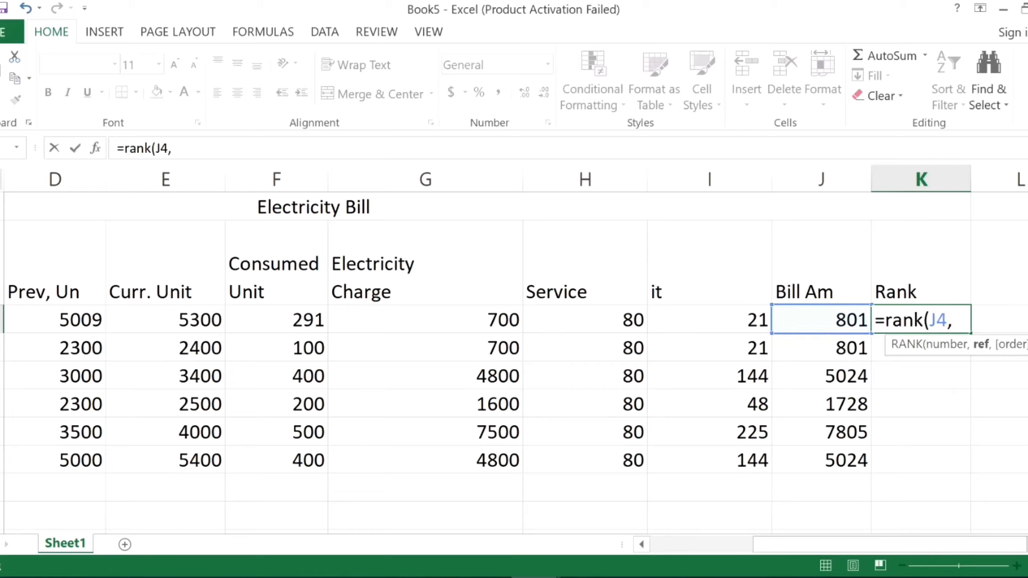
pyautogui.write('$j$4')
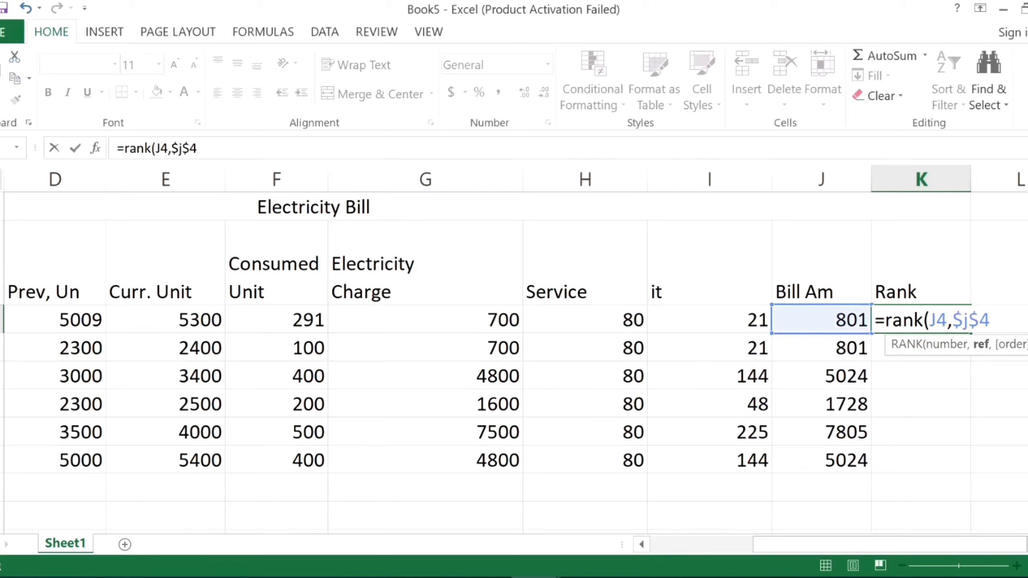
pyautogui.write(':$j$9,')
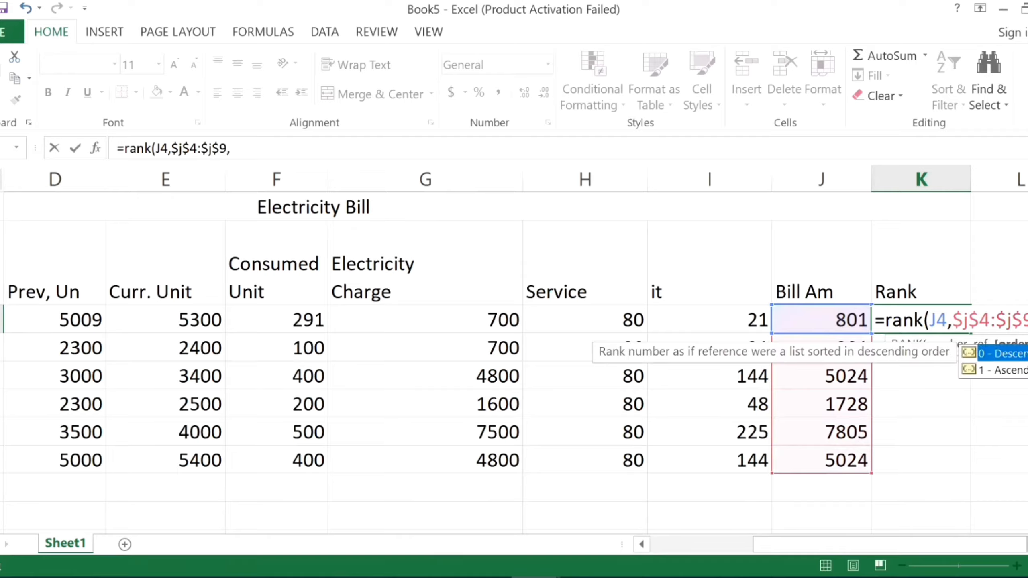
pyautogui.write('0)')
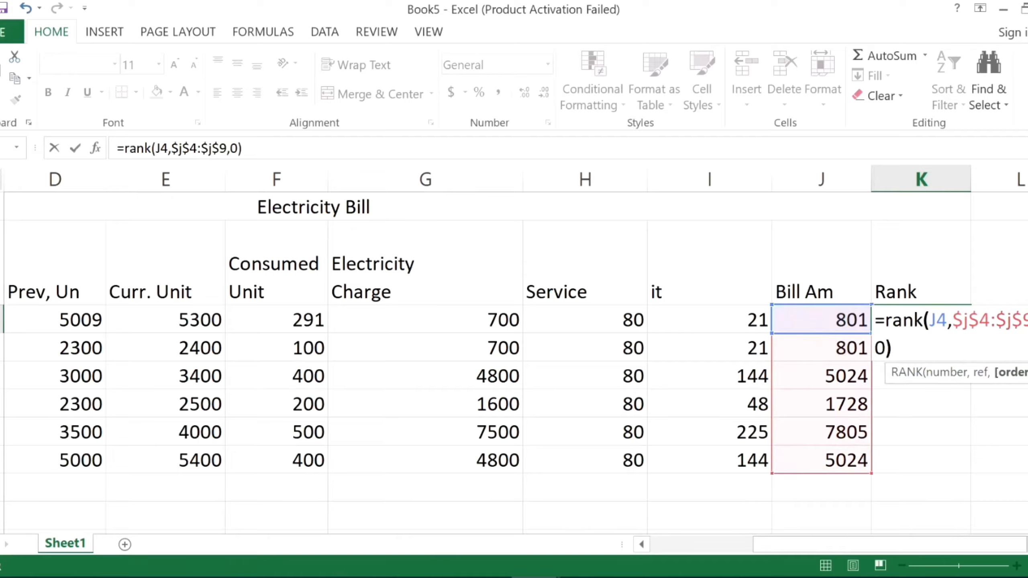
pyautogui.press('Return')
pyautogui.click(938, 320)
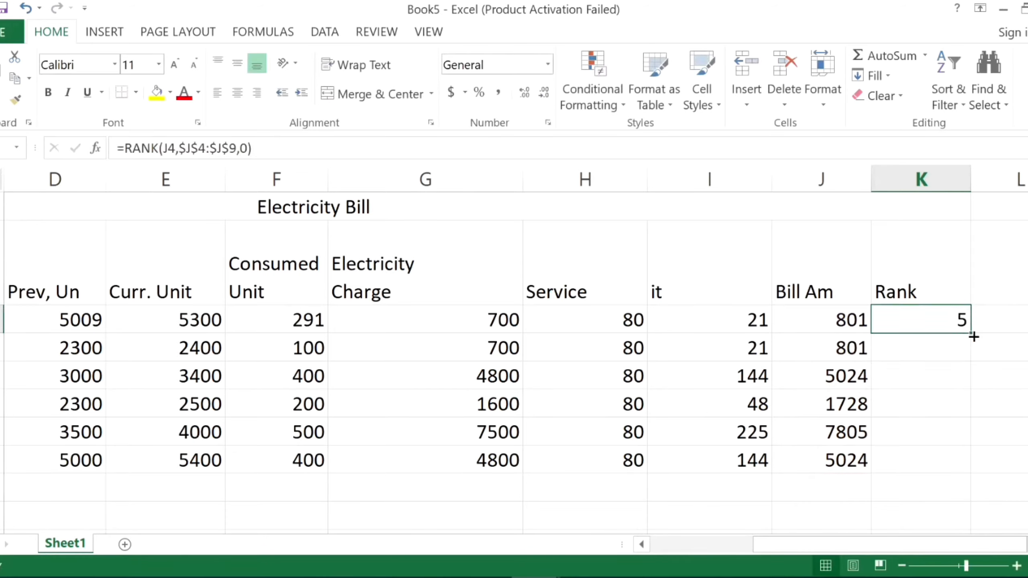
pyautogui.moveTo(971, 334); pyautogui.dragTo(941, 464)
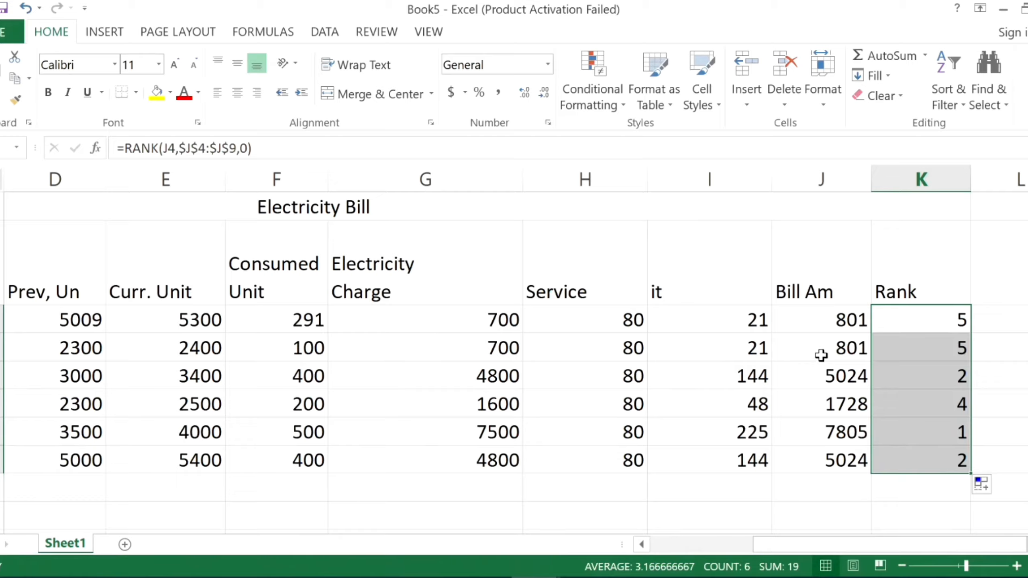
# Check the bill amount formula in J4 and open the RANK formula in K4 to examine its arguments.
pyautogui.click(807, 315)
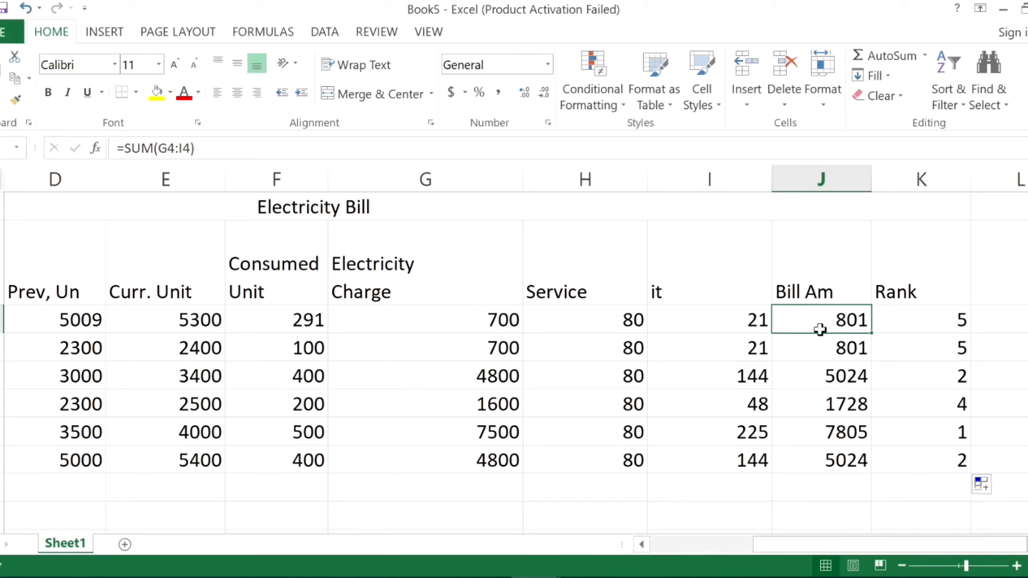
pyautogui.click(931, 318)
pyautogui.doubleClick(931, 318)
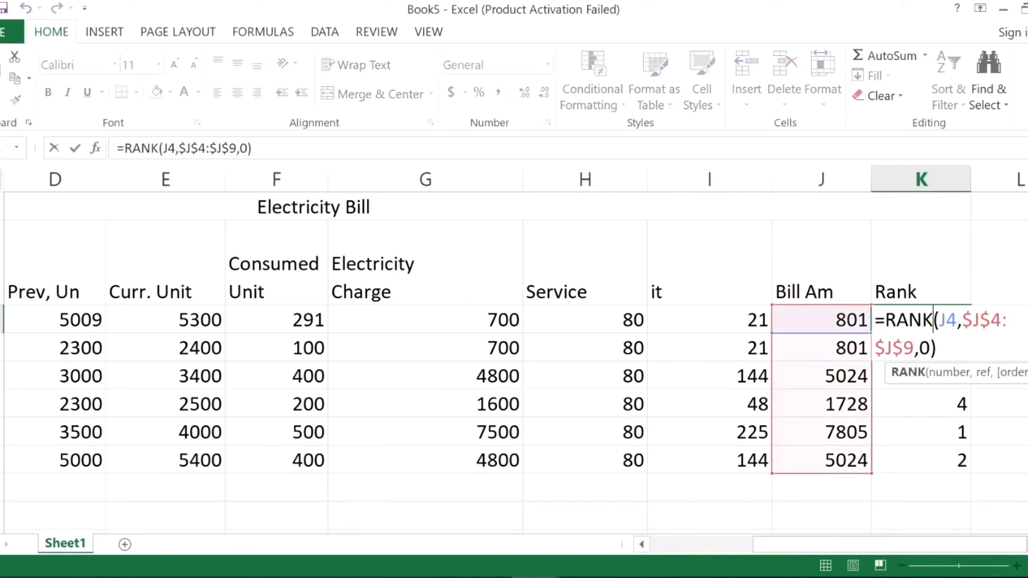